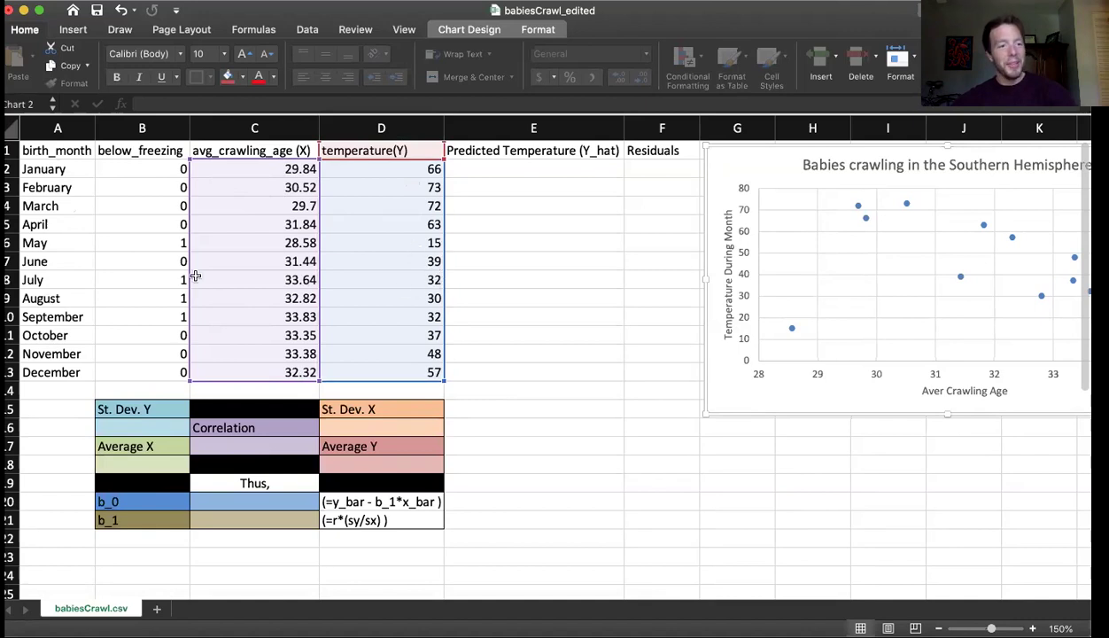
Highlight the below-freezing months May through September, then clear the selection.
left_click_drag(63, 239, 60, 310)
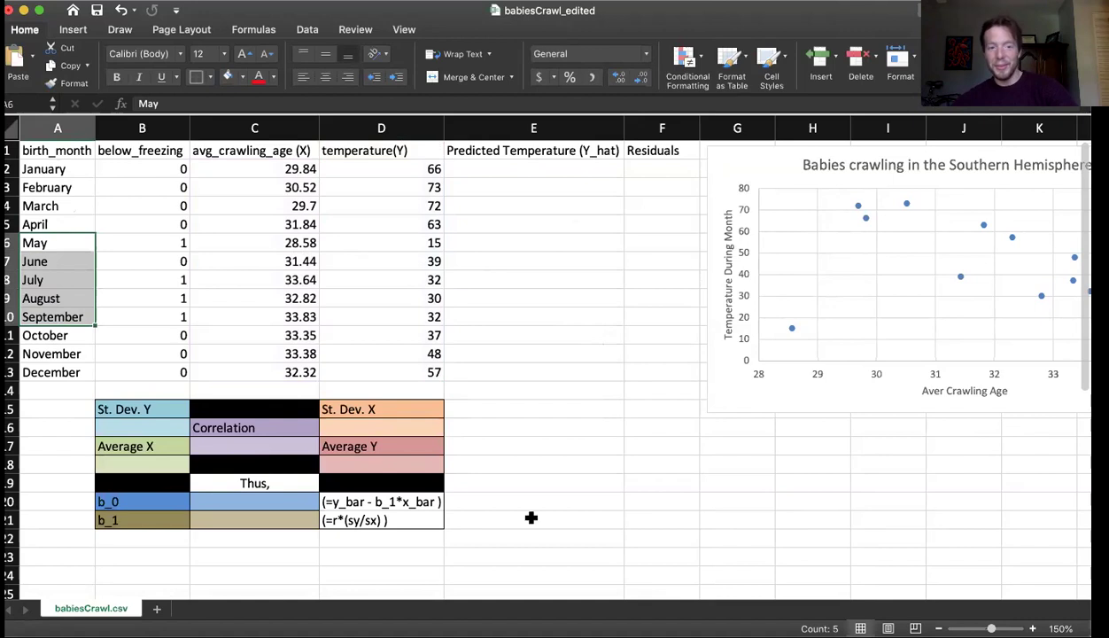
left_click(526, 405)
scroll(525, 405, "right", 5)
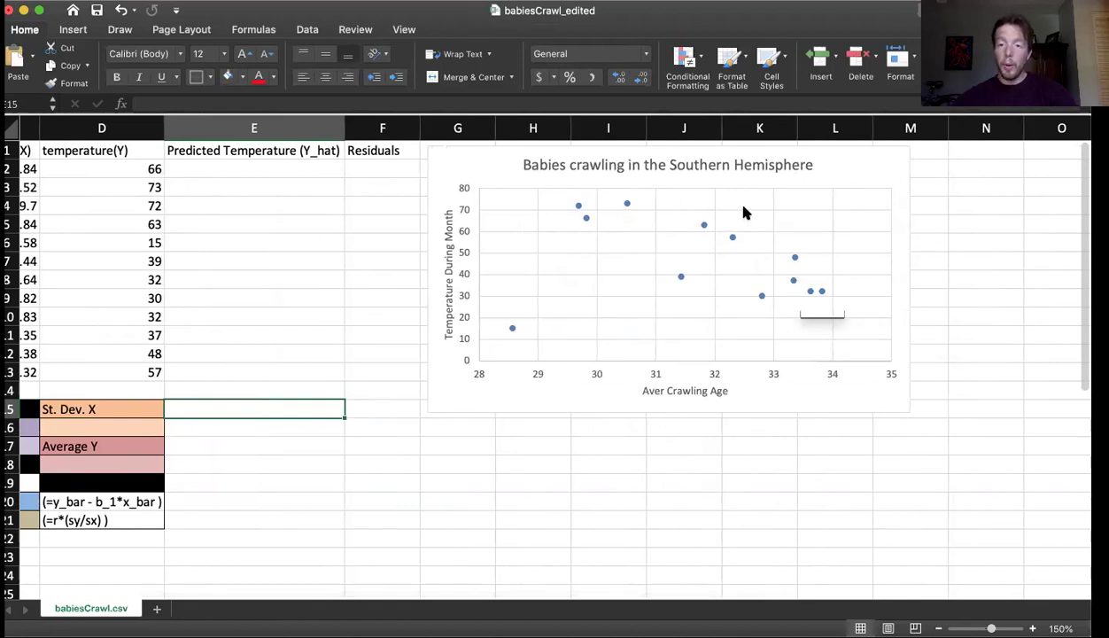
Select the crawling-age versus temperature scatter chart and bring up its Chart Design options.
left_click(499, 172)
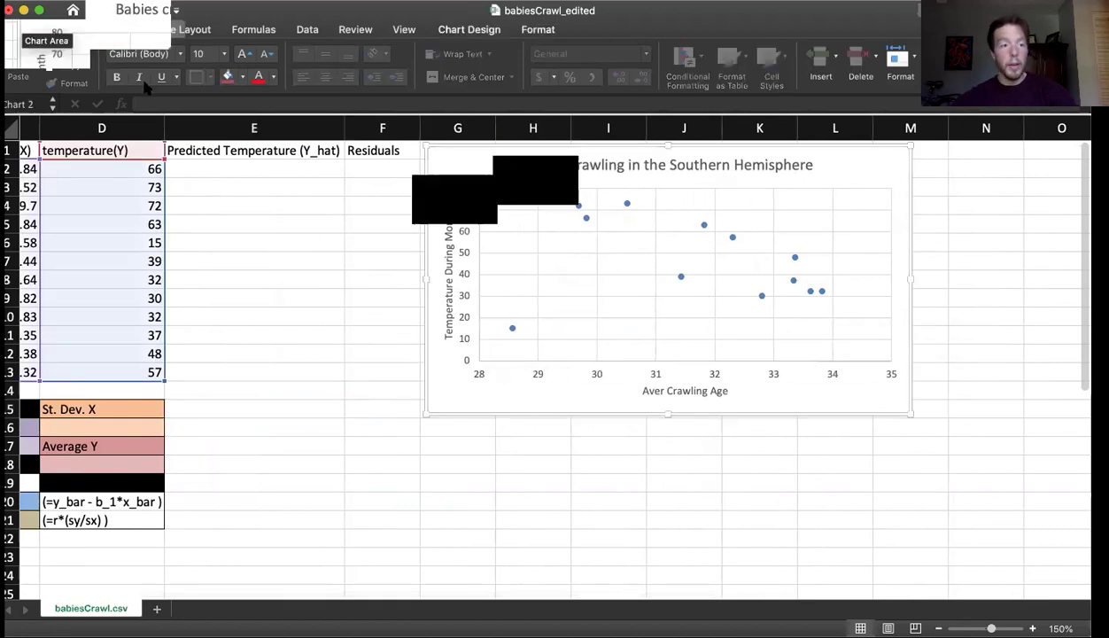
left_click(461, 31)
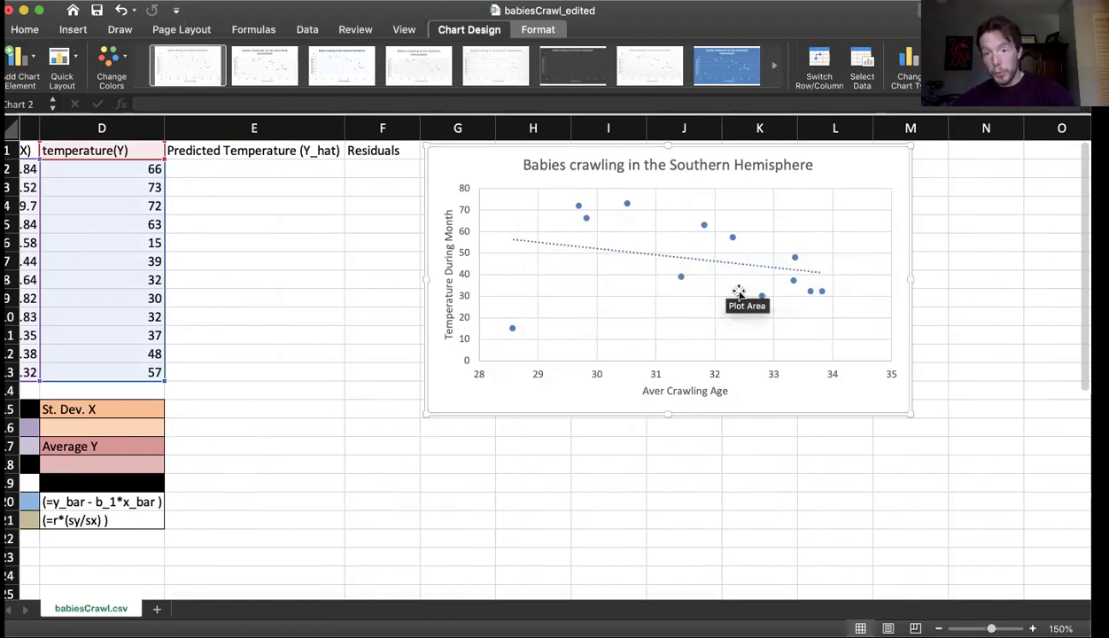
scroll(742, 292, "left", 5)
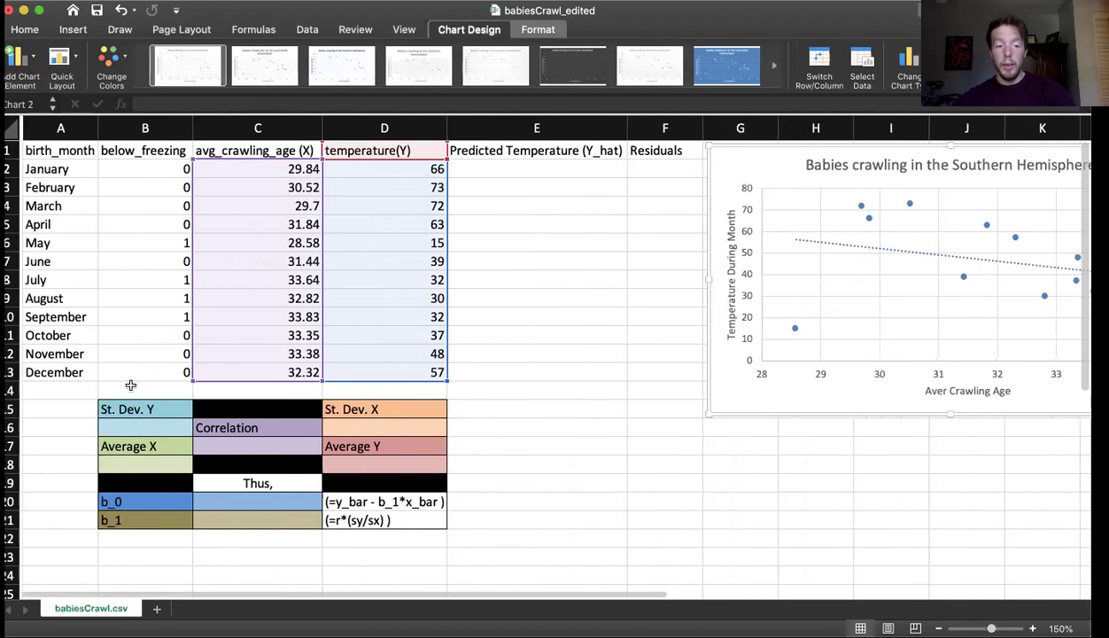
Enter the text 'y = b_0 + b_1 x' in cell C22 below the b_0 and b_1 rows.
left_click(211, 539)
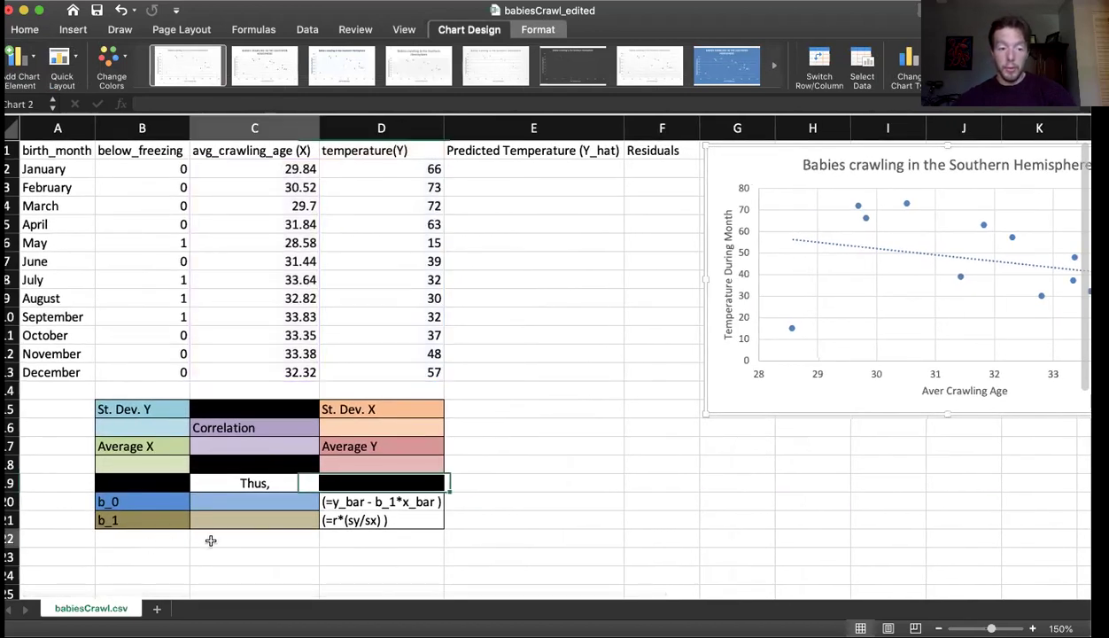
type("y = ")
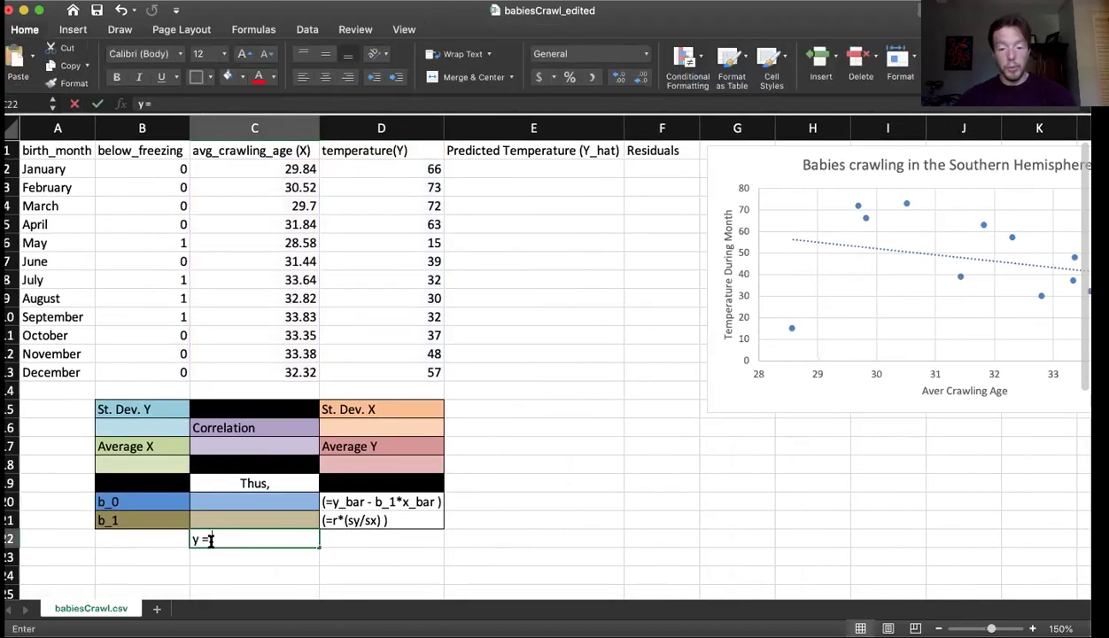
type("b_0 + b_1 x")
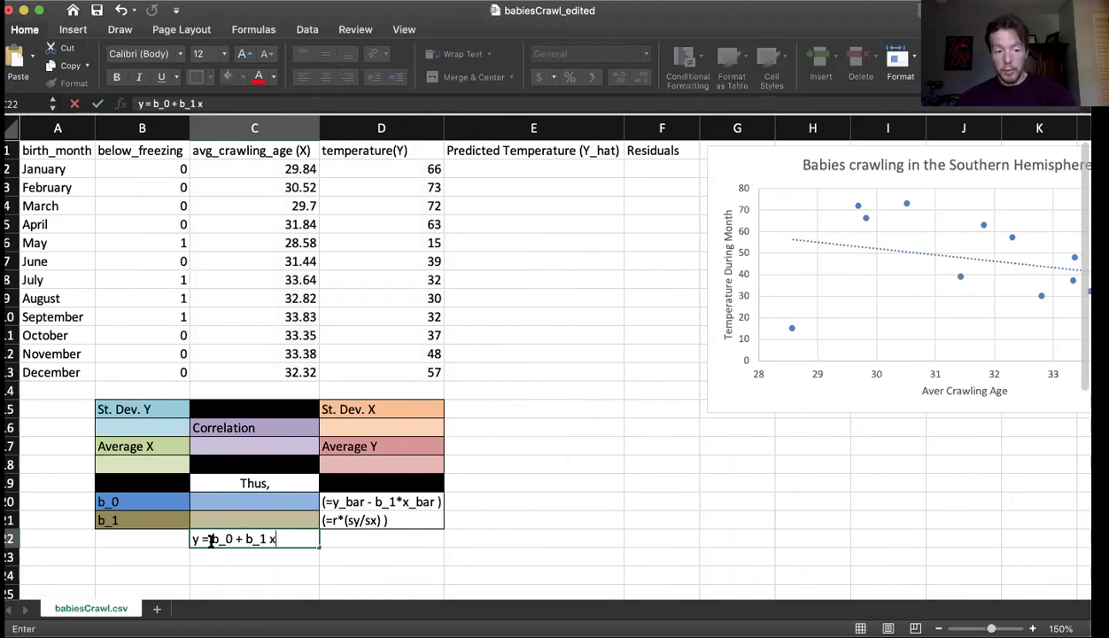
key("Return")
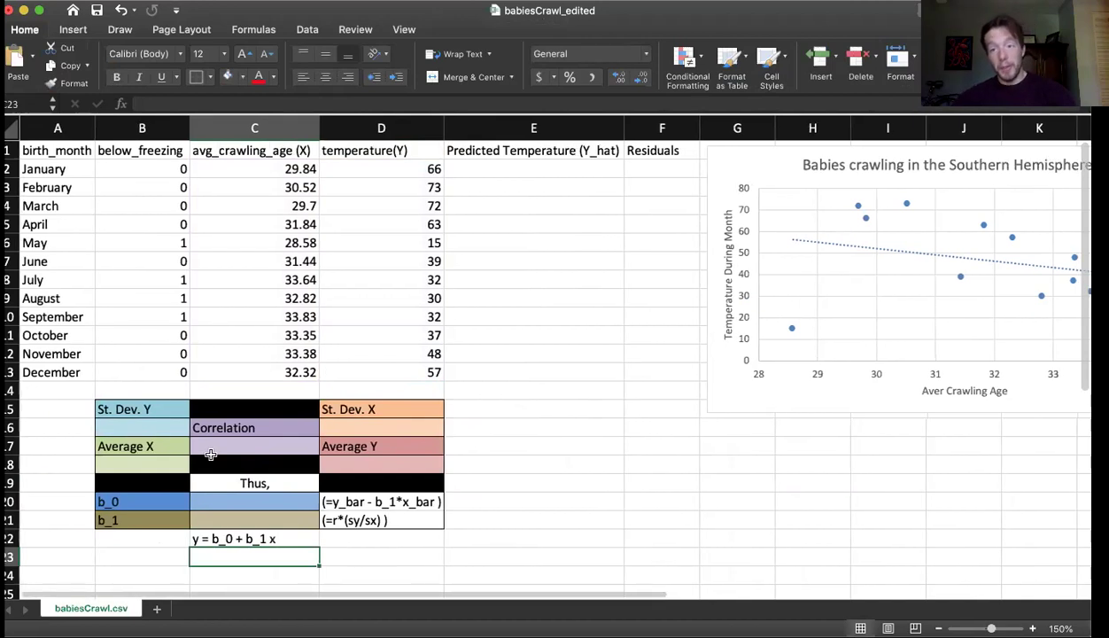
left_click(123, 433)
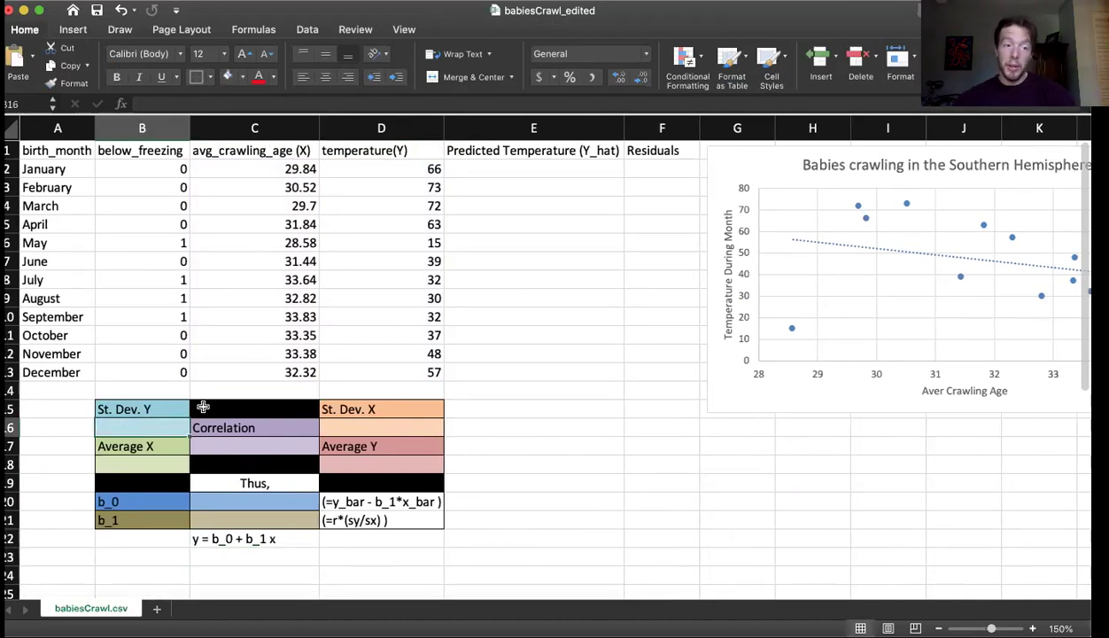
scroll(678, 355, "right", 5)
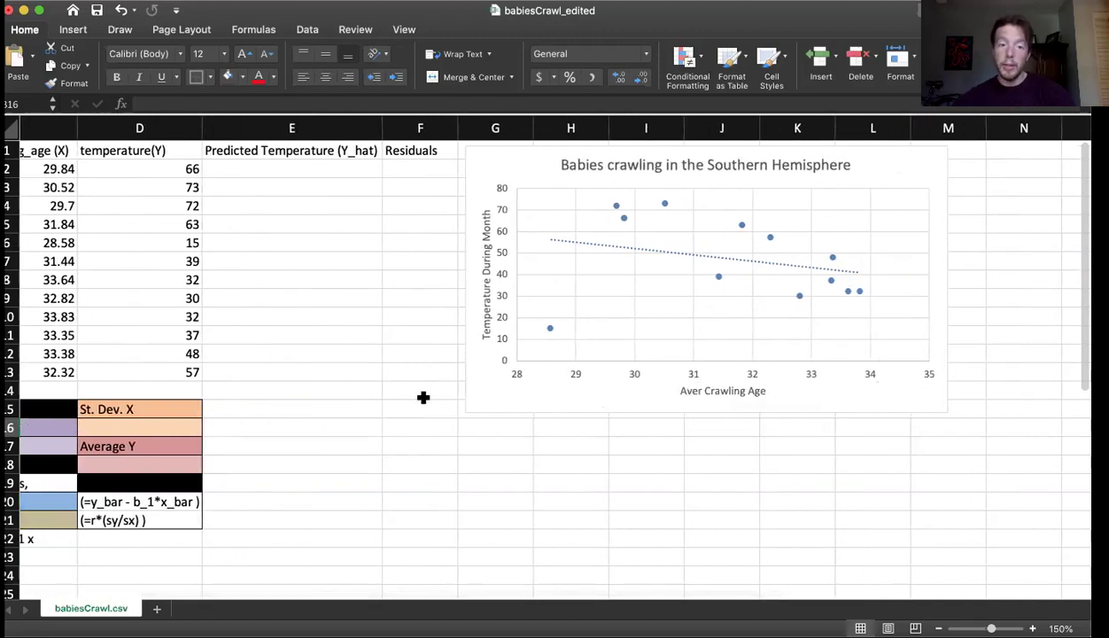
Compute St. Dev. Y as =STDEV.S(D2:D13), giving 18.94009696.
scroll(297, 337, "left", 5)
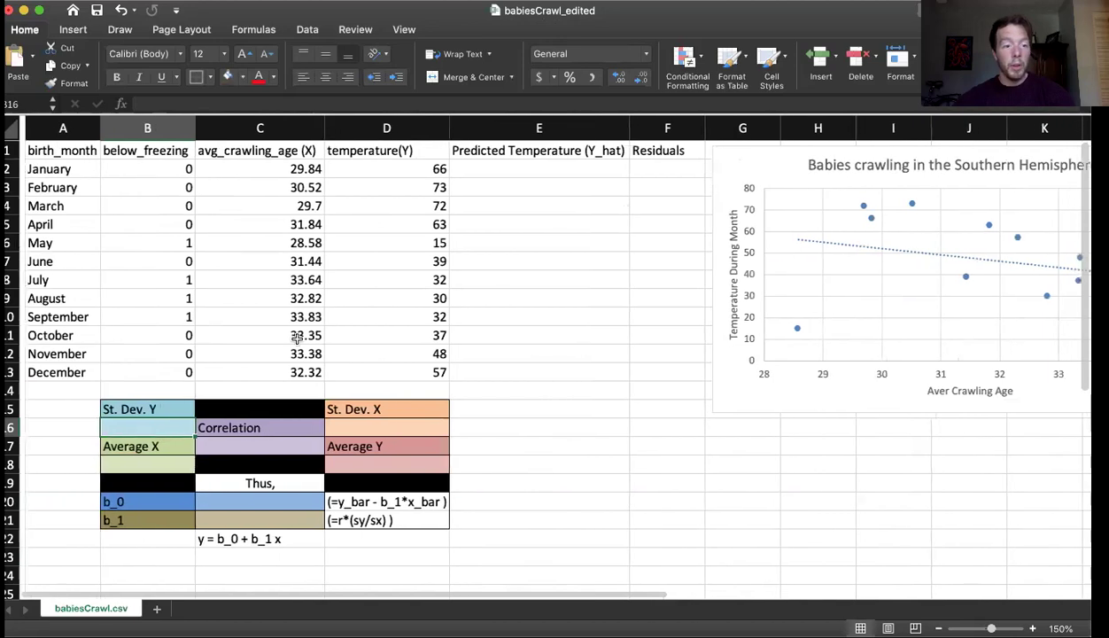
type("=ST")
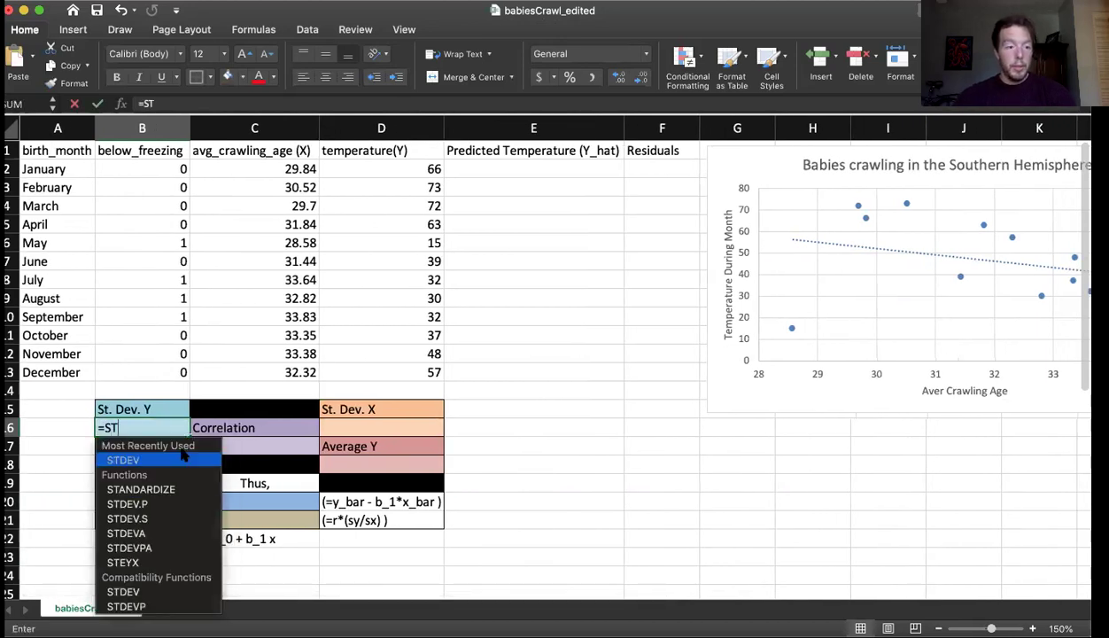
key("Tab")
type(".")
key("BackSpace")
key("BackSpace")
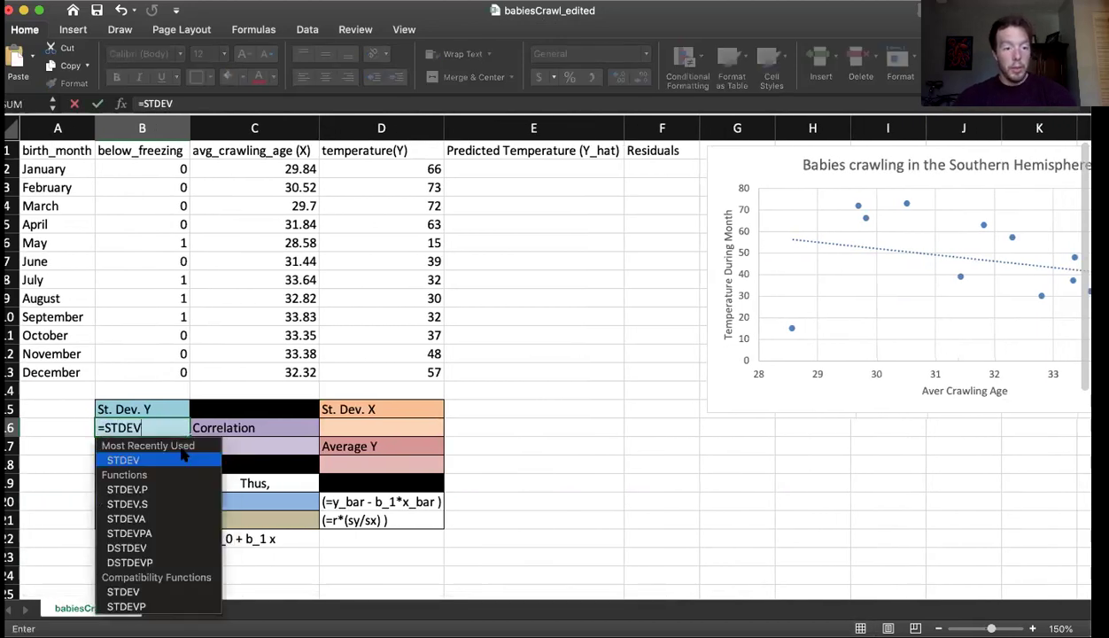
type(".S")
key("Tab")
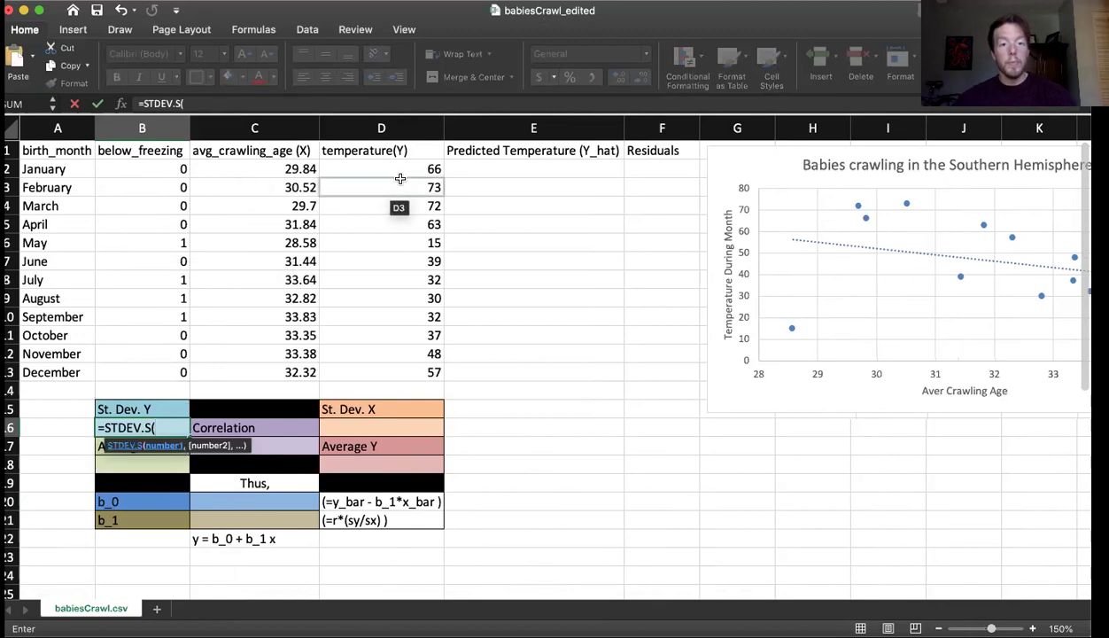
left_click_drag(412, 170, 390, 377)
type(")")
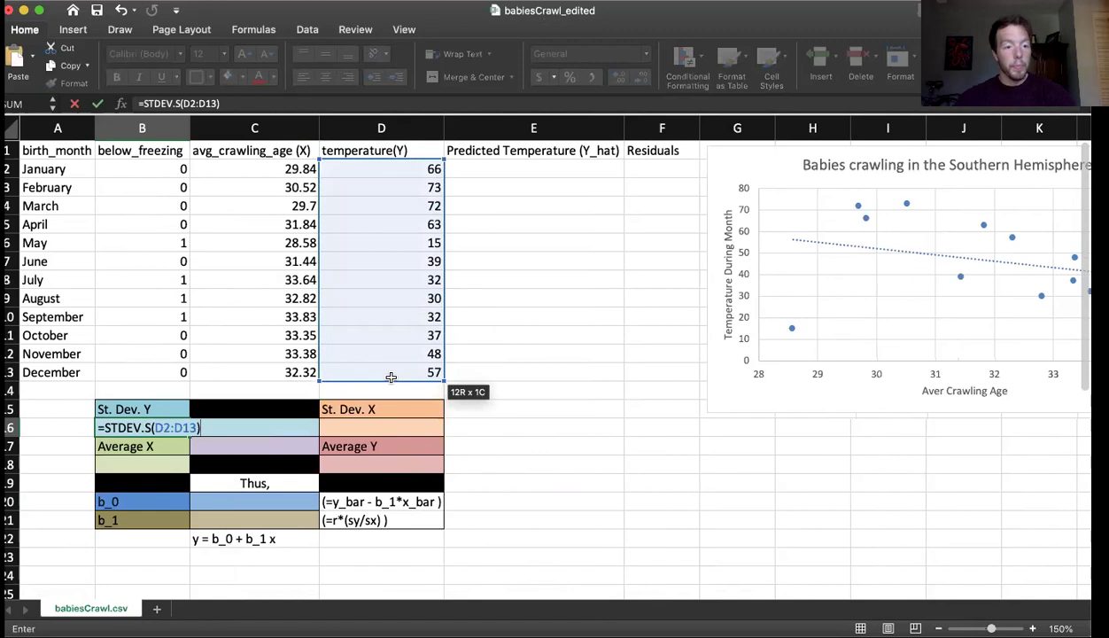
key("Return")
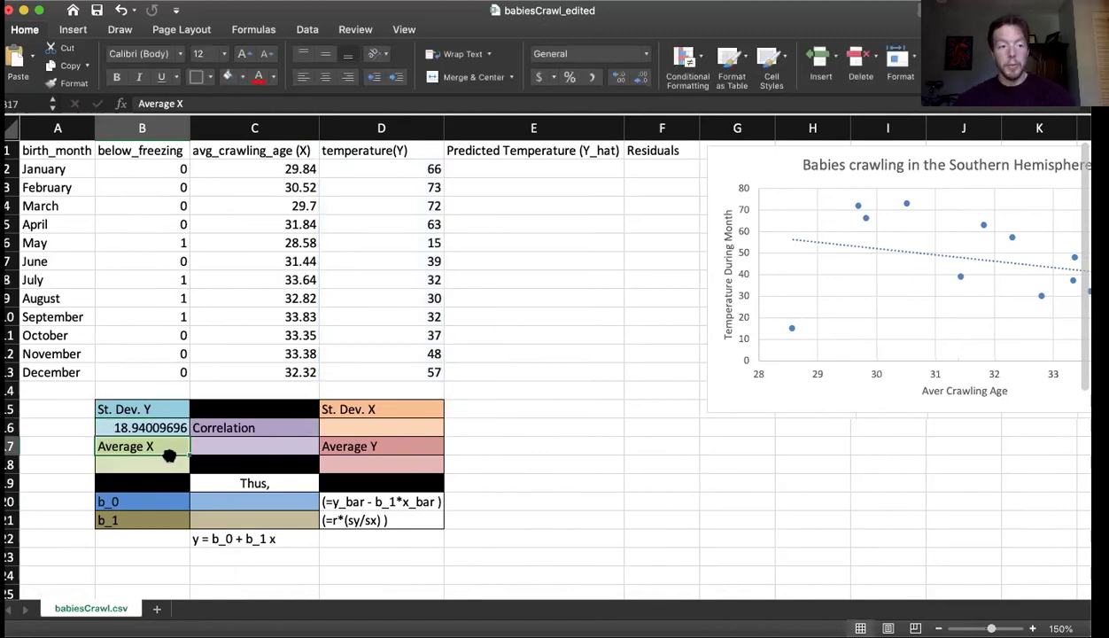
Compute St. Dev. X as =STDEV.S(C2:C13), giving 1.76058272.
left_click(364, 426)
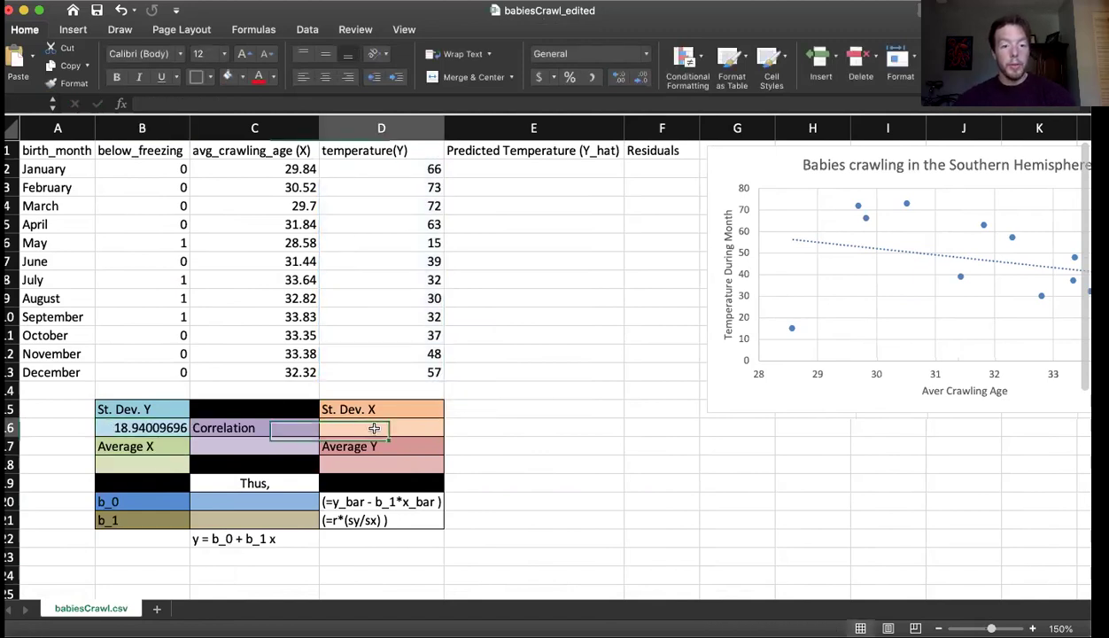
type("=STDEV(")
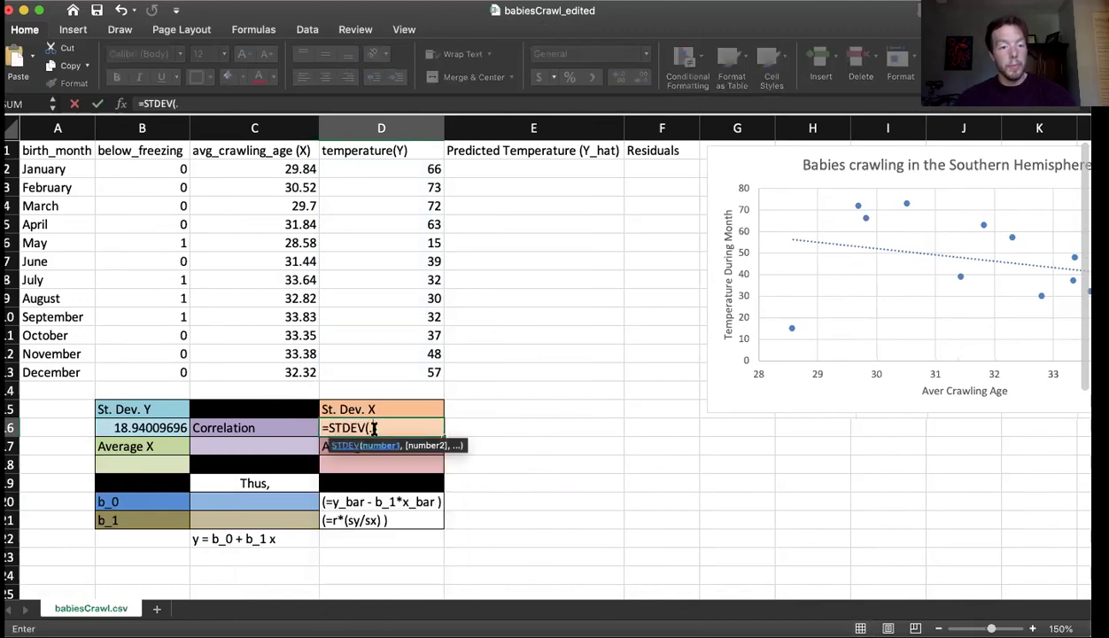
key("BackSpace")
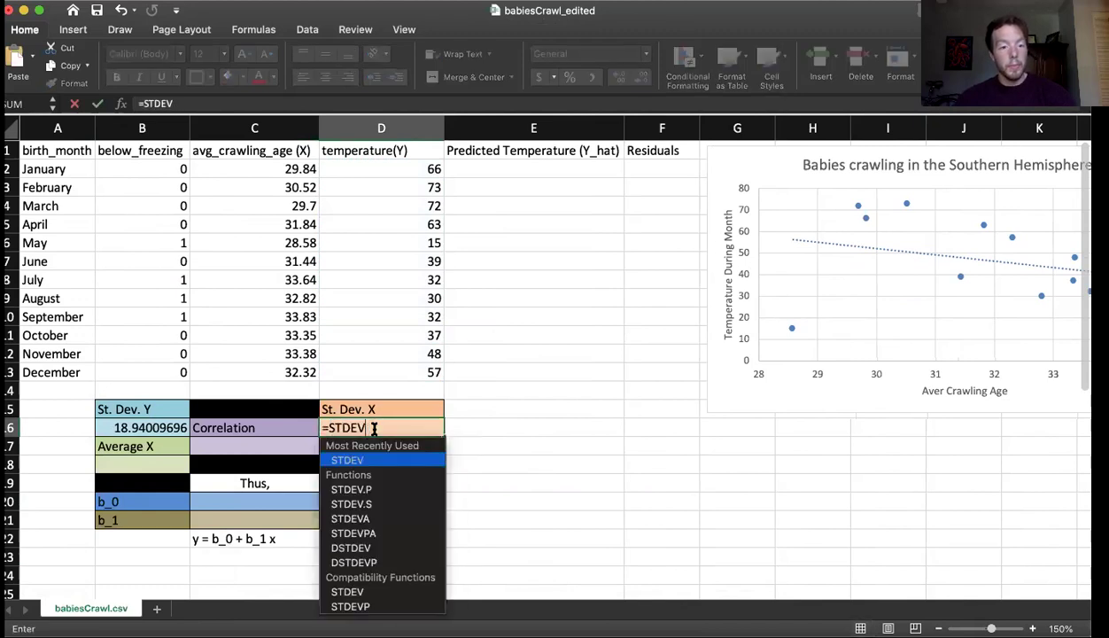
type(".S(")
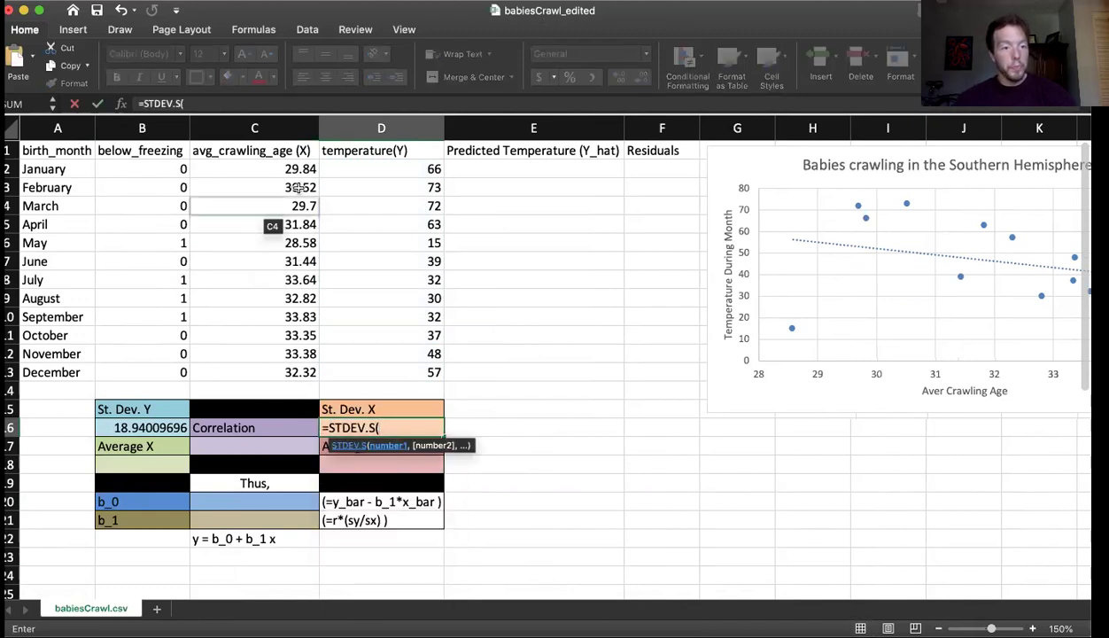
left_click_drag(283, 168, 281, 383)
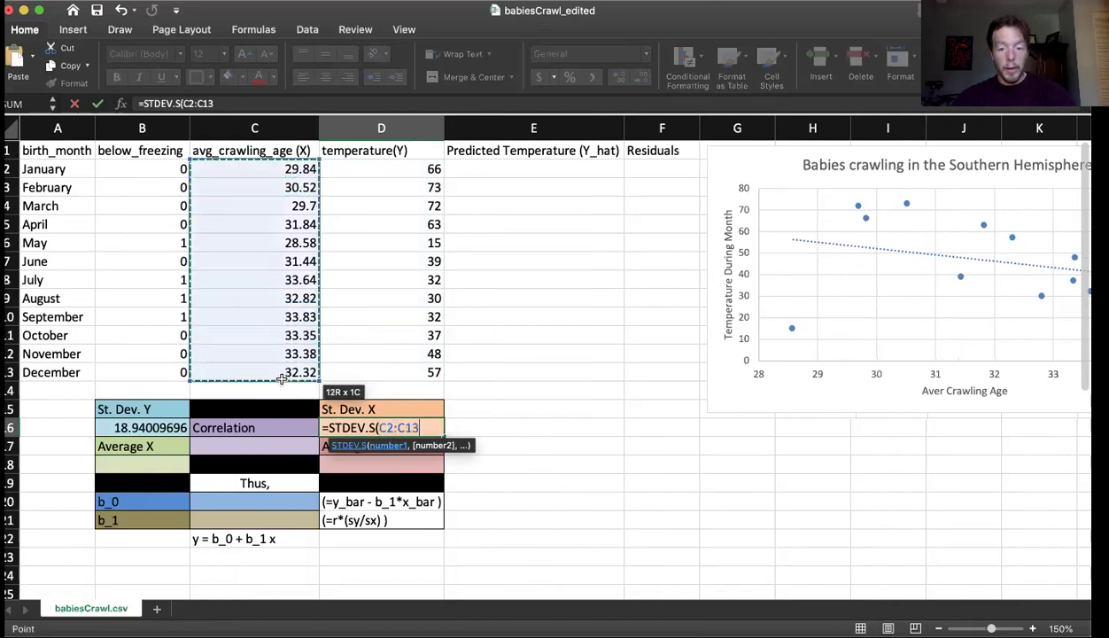
type(")")
key("Return")
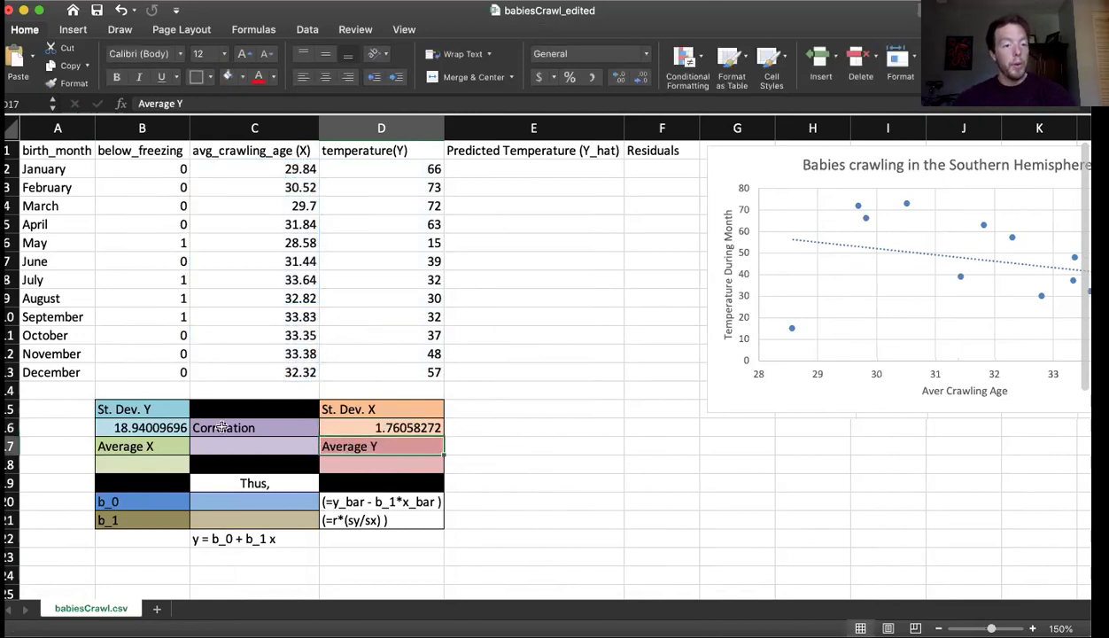
Compute the correlation =CORREL(C2:C13,D2:D13), giving −0.274180859.
left_click(228, 447)
type("=")
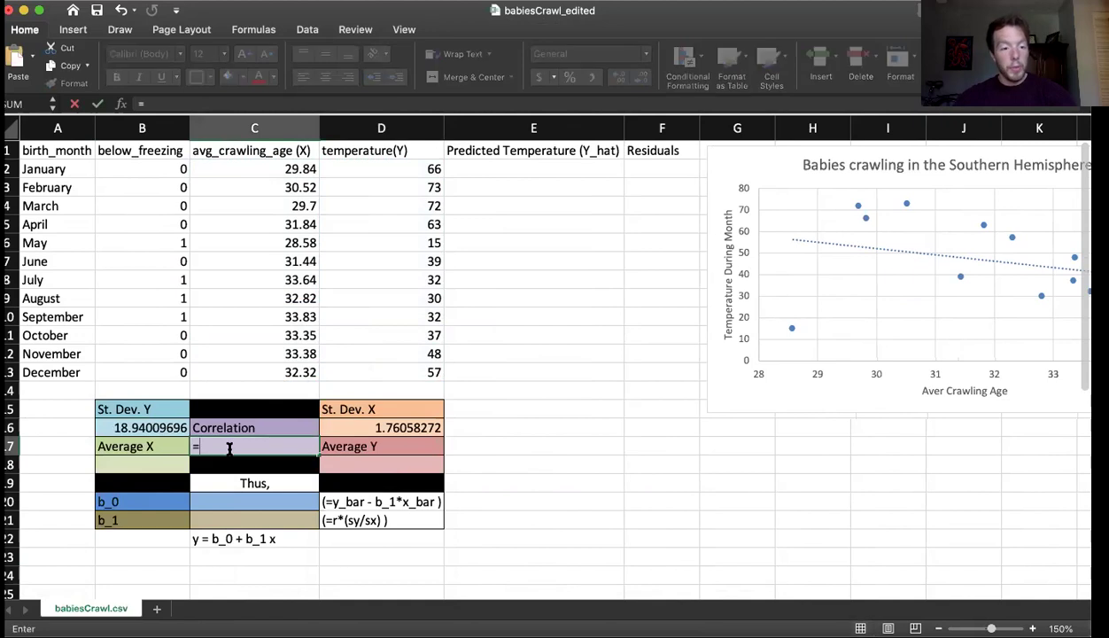
type("CORR")
key("Tab")
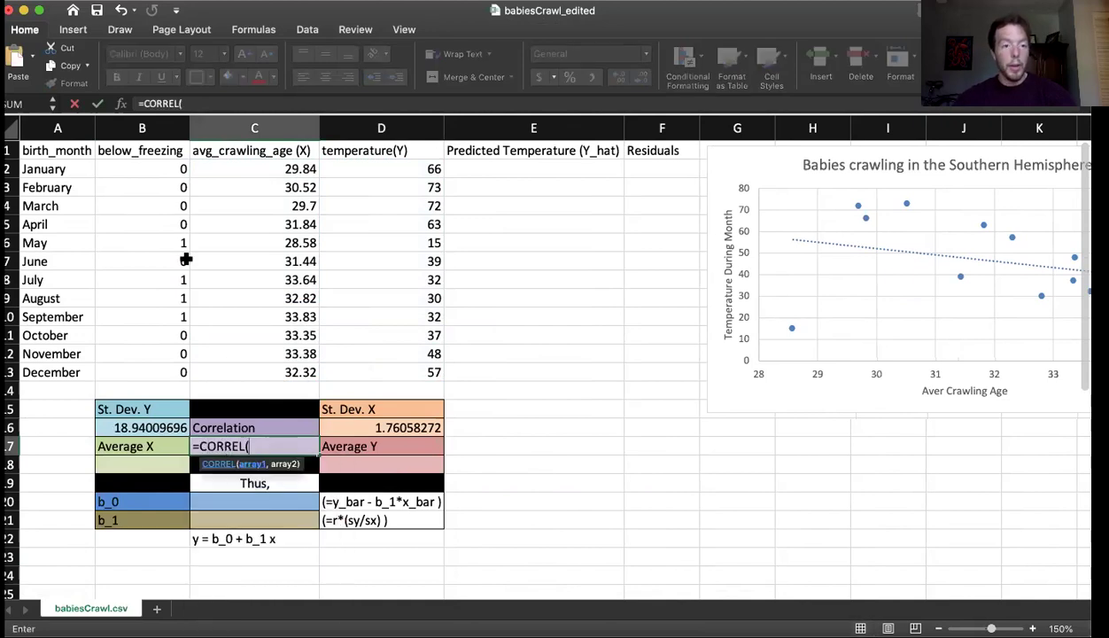
left_click_drag(231, 178, 236, 377)
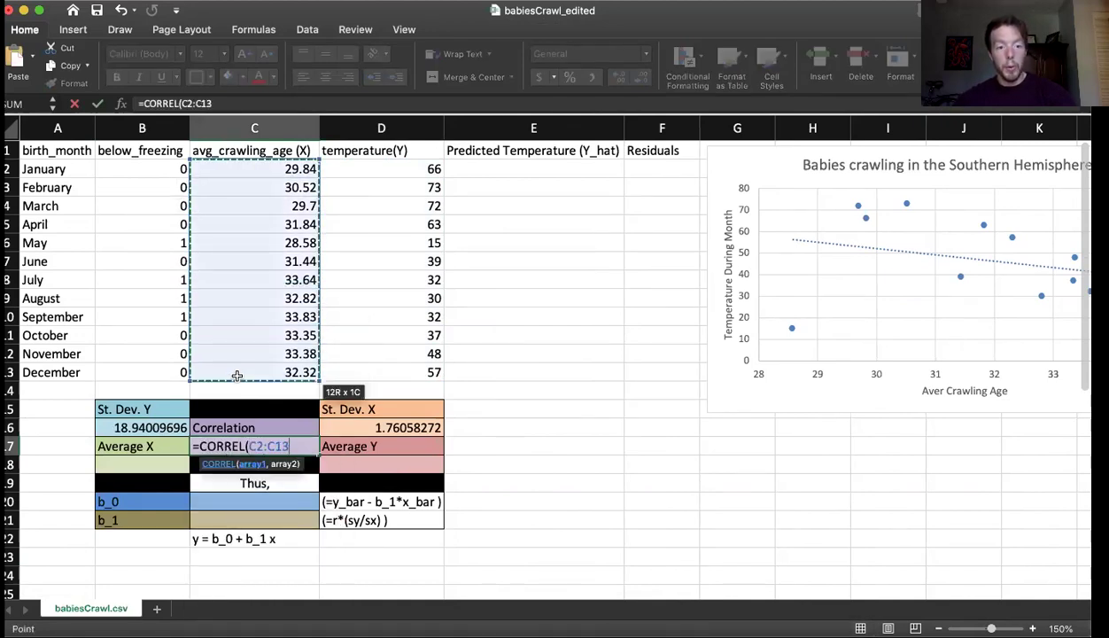
type(",")
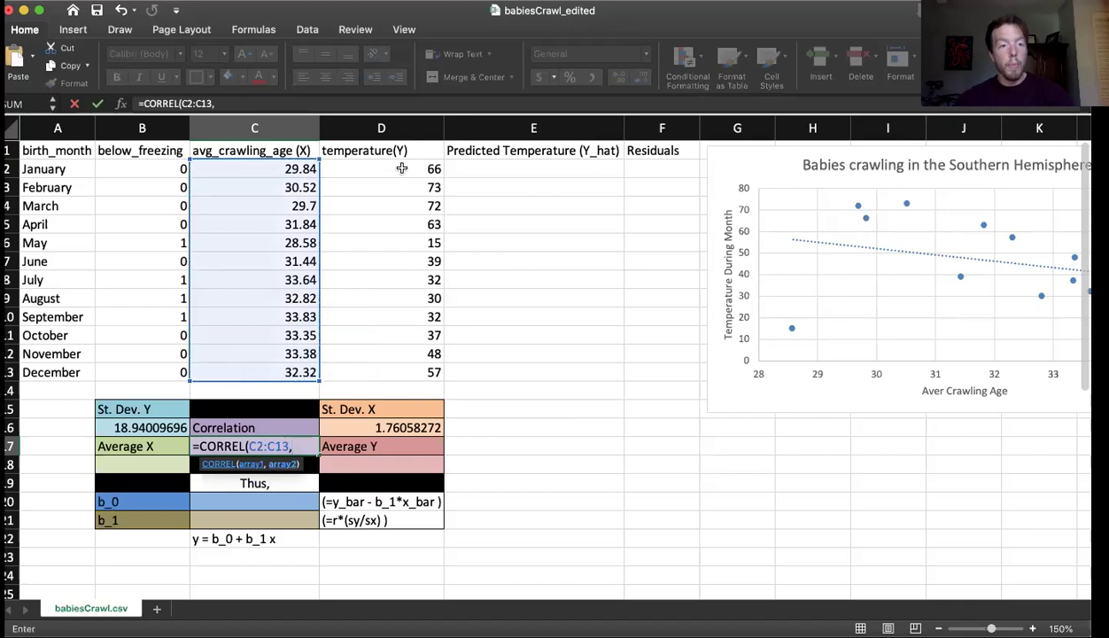
left_click_drag(401, 168, 401, 380)
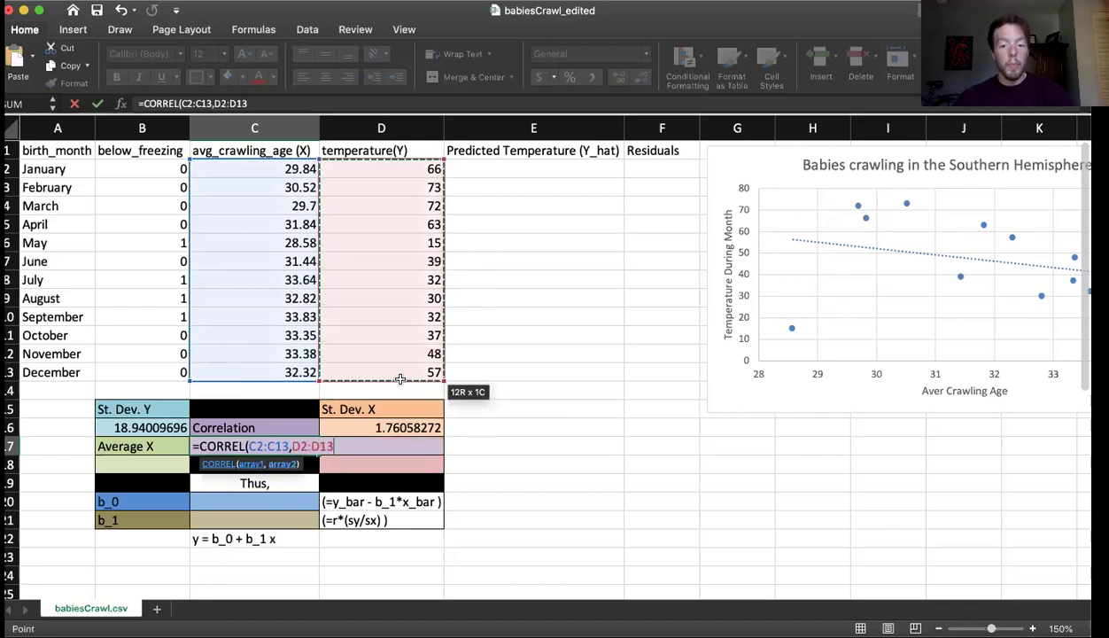
key("Return")
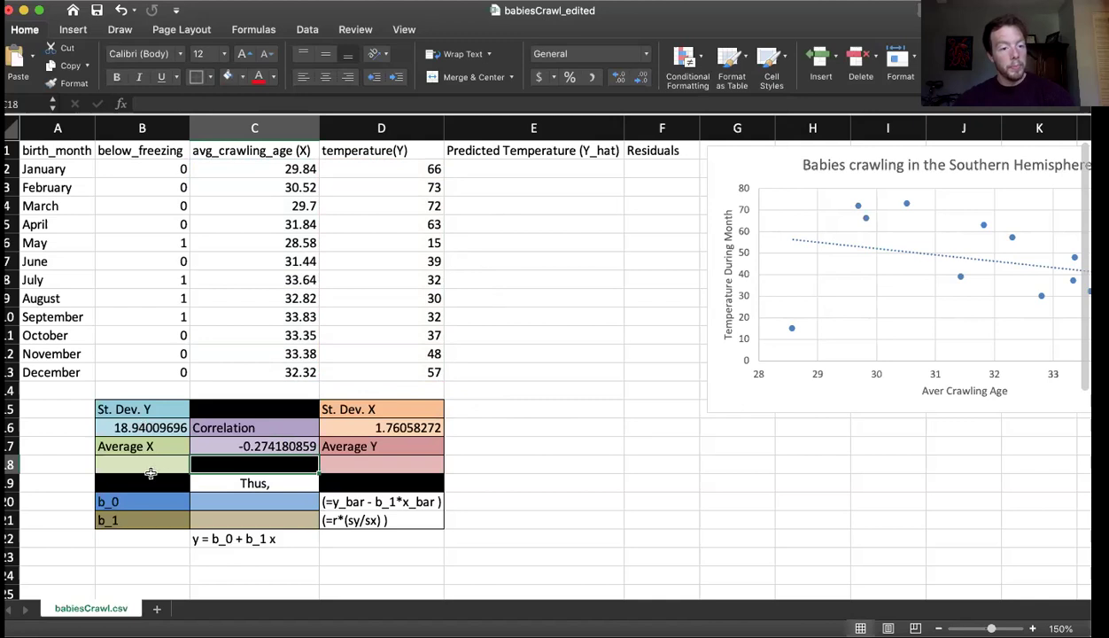
Compute Average X =AVERAGE(C2:C13) as 31.77166667 and Average Y =AVERAGE(D2:D13) as 47.
left_click(139, 462)
type("=")
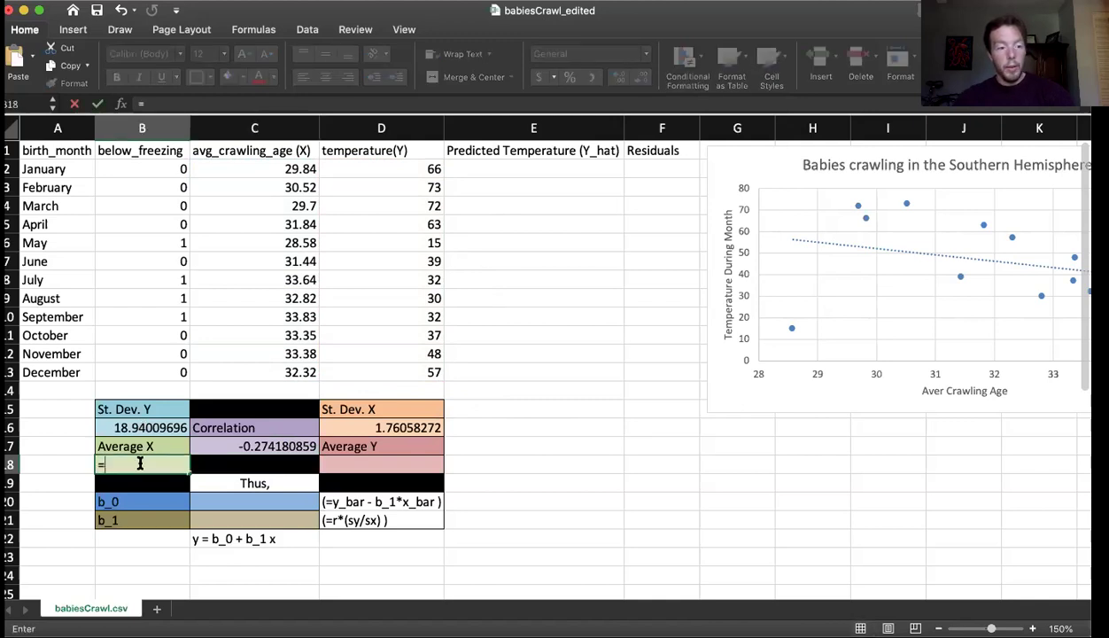
type("AVERAGE(")
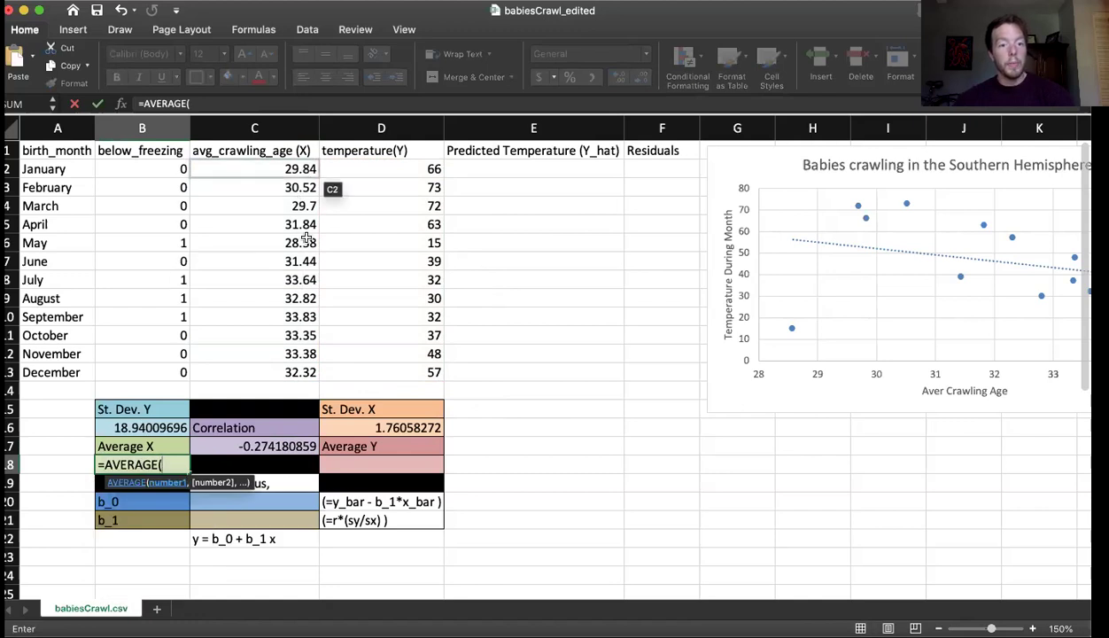
left_click_drag(306, 177, 293, 373)
type(")")
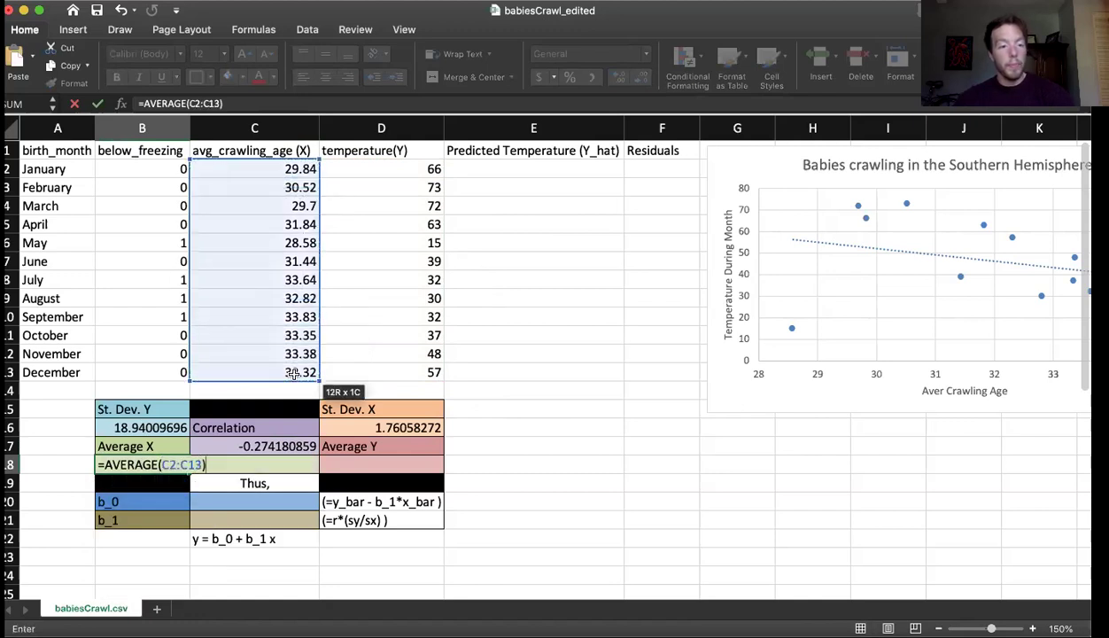
key("Return")
left_click(363, 464)
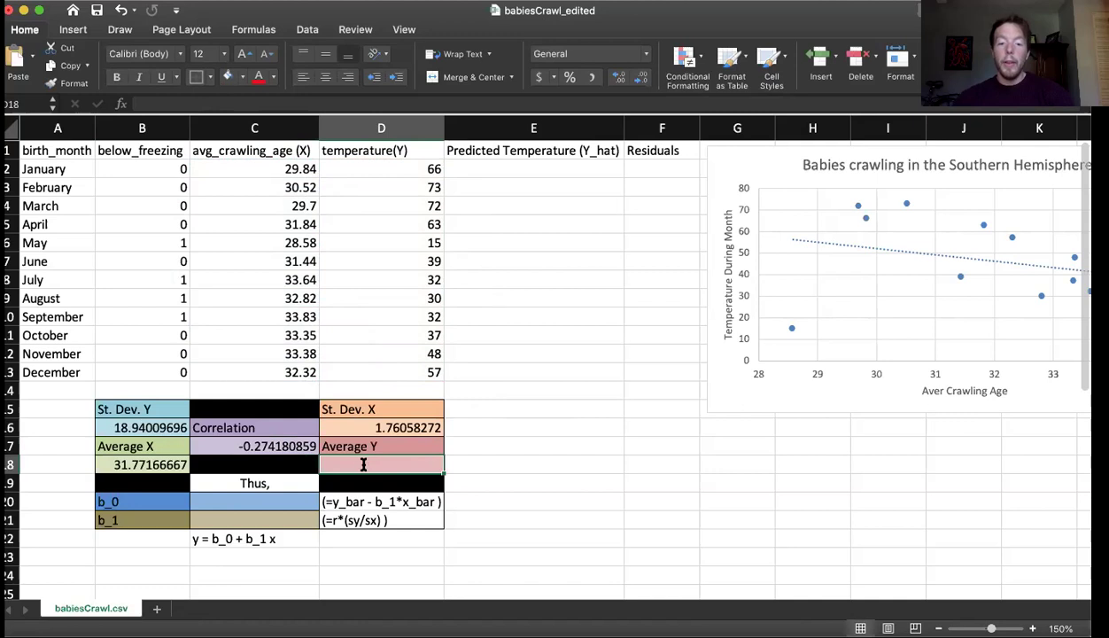
type("=AVER")
key("Tab")
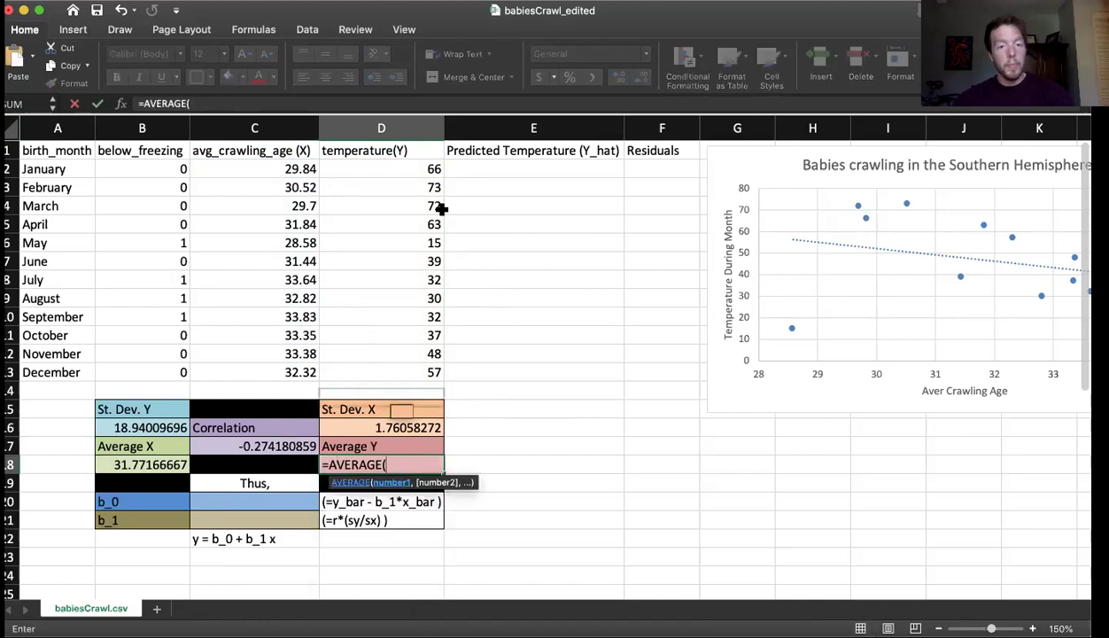
left_click_drag(384, 164, 394, 372)
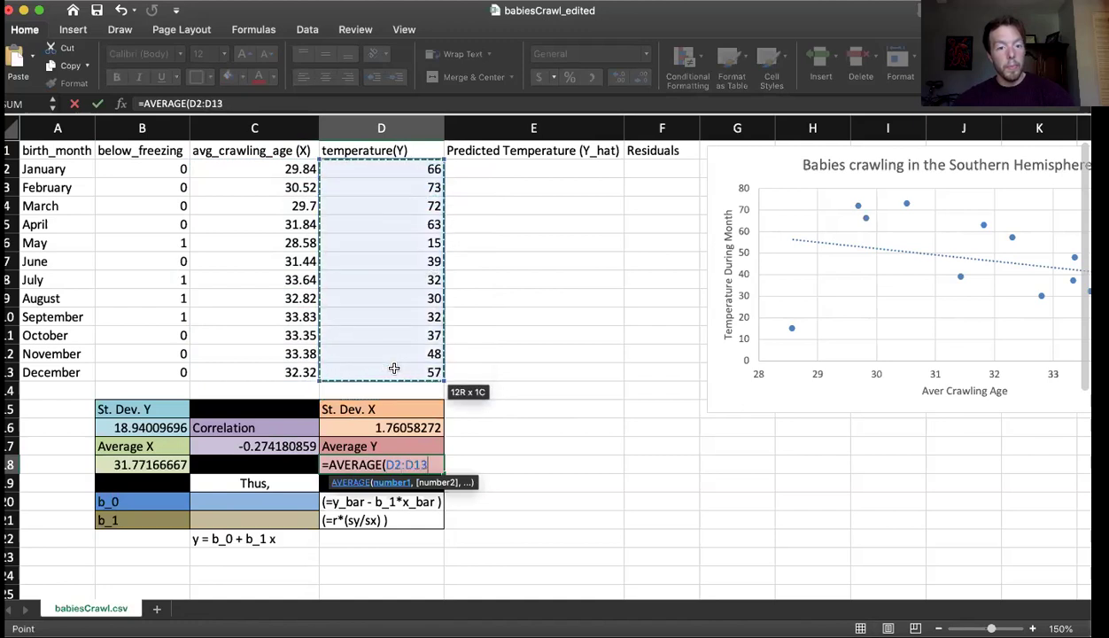
key("Return")
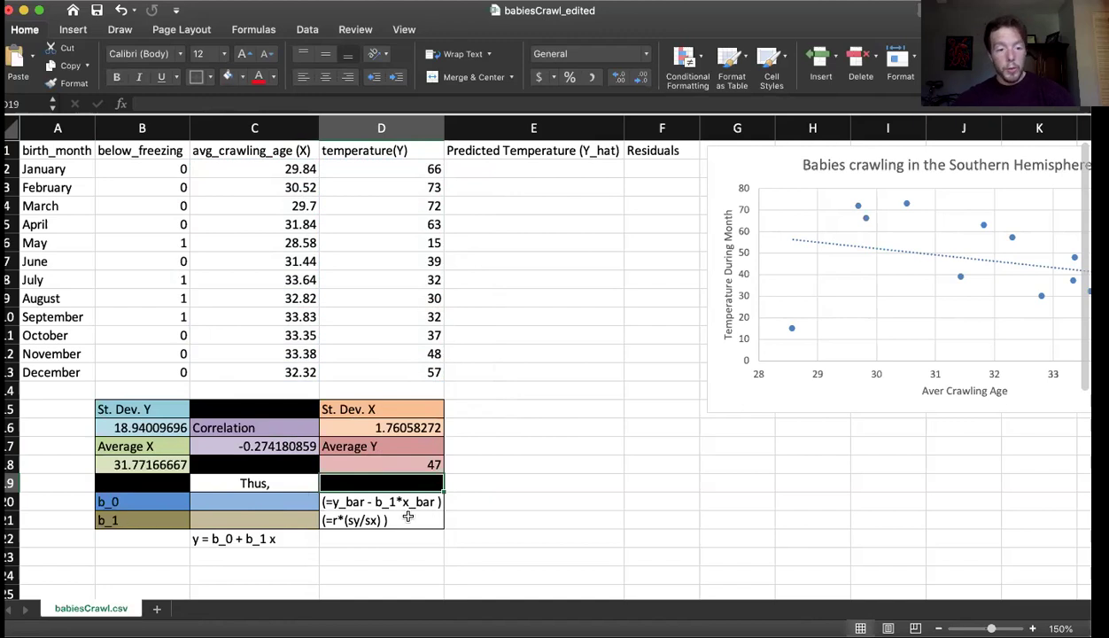
Enter =C17*(B16/D16) in C21, giving the slope b_1 of −2.94959844.
left_click(228, 522)
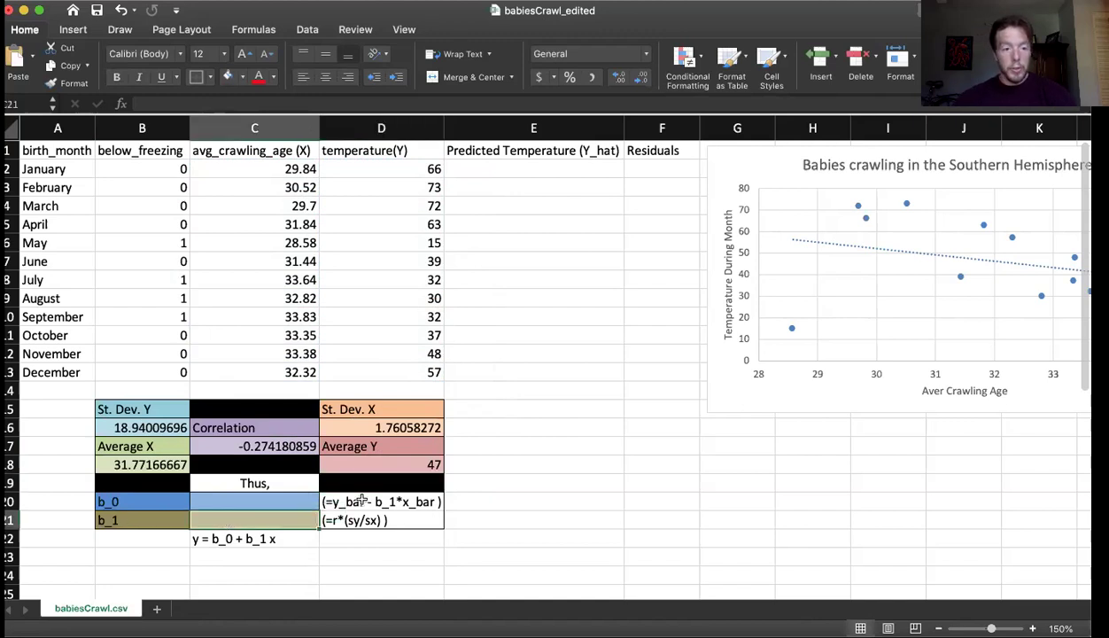
type("=")
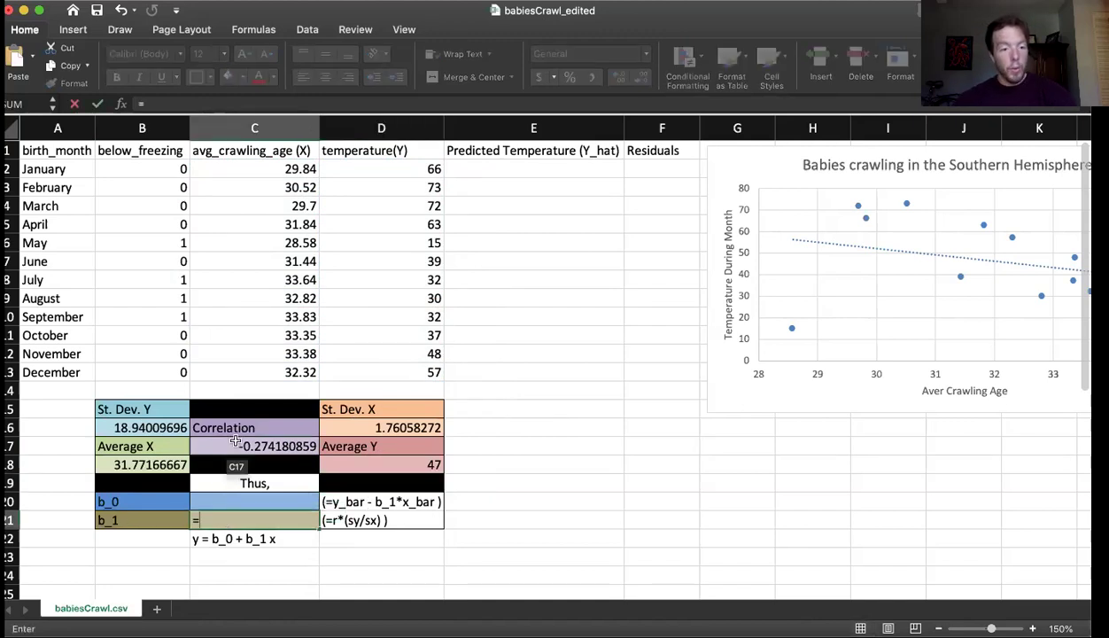
left_click(235, 442)
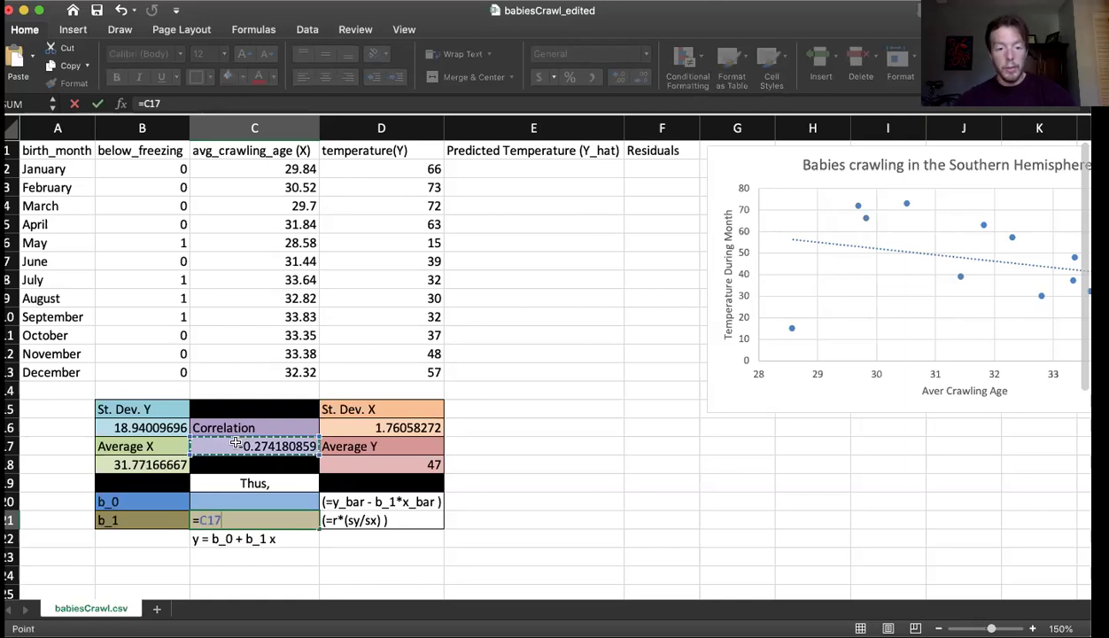
type("*")
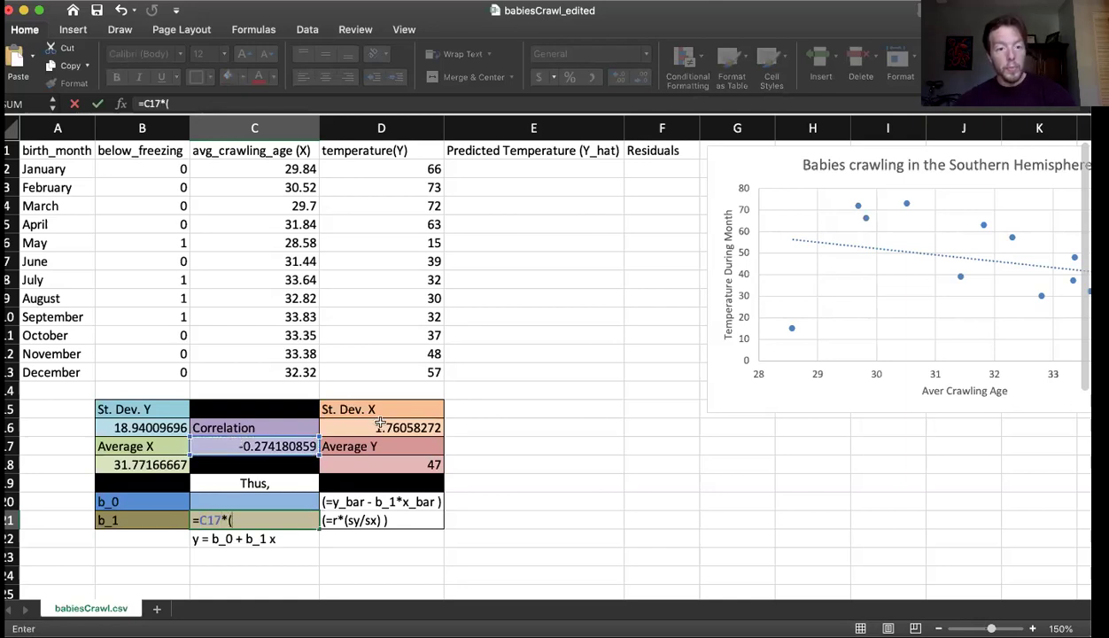
type("(")
left_click(159, 428)
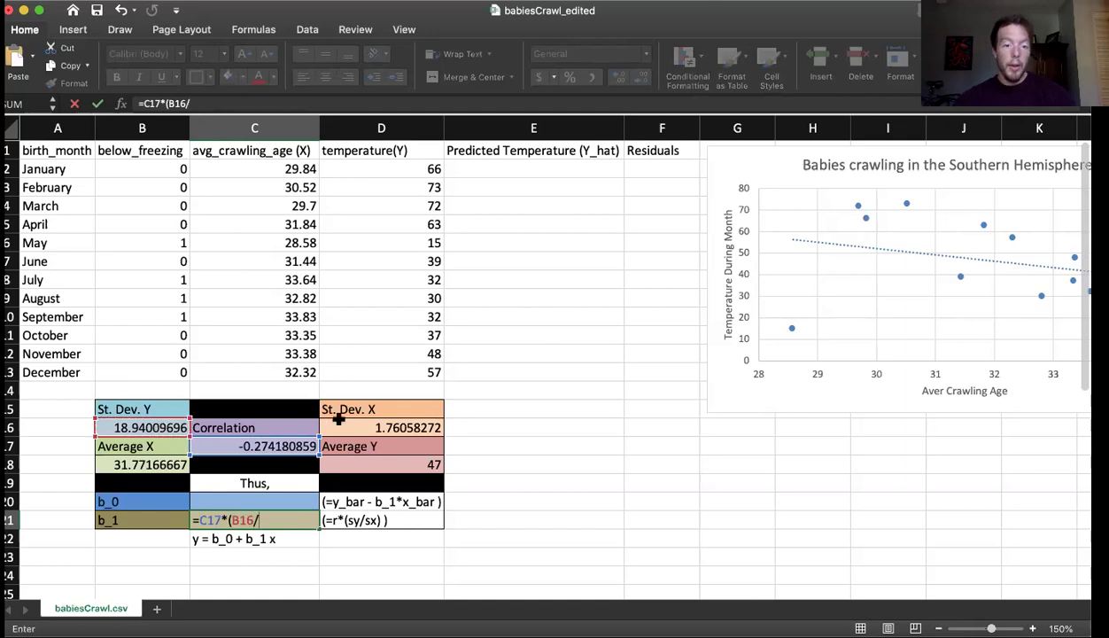
type("/")
left_click(376, 426)
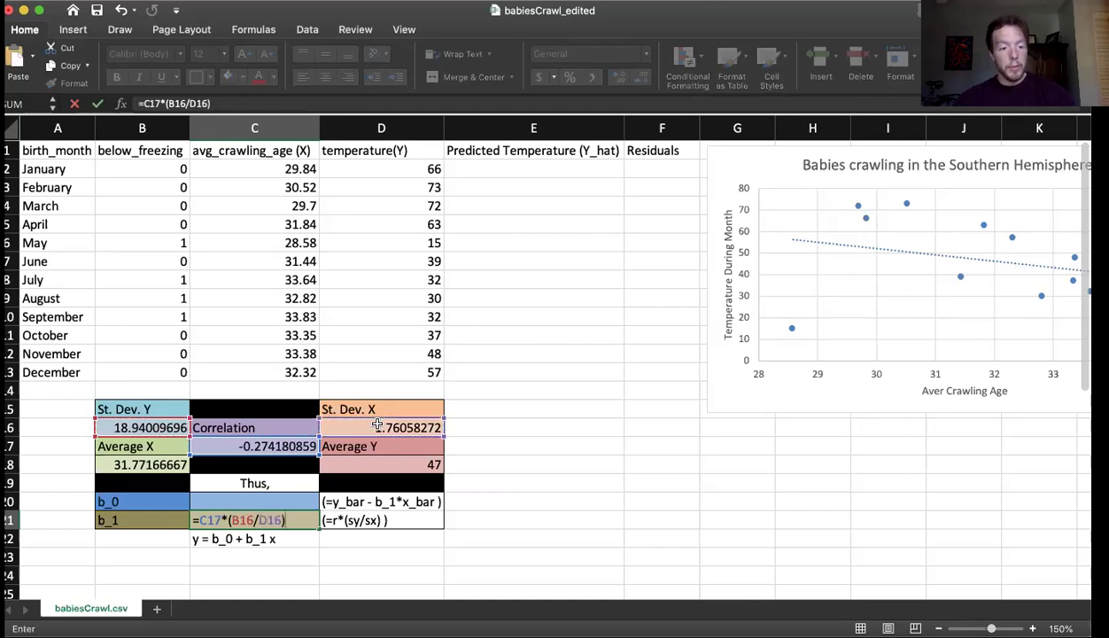
type(")")
key("Return")
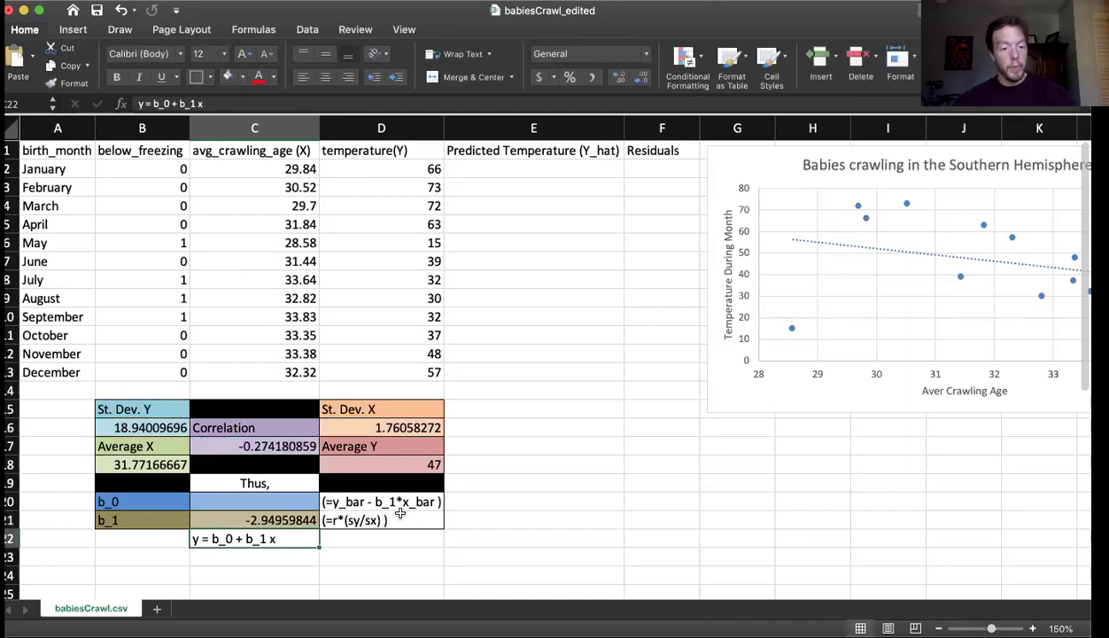
Enter =D18-C21*B18 in C20, giving the intercept b_0 of 140.7136584.
left_click(253, 503)
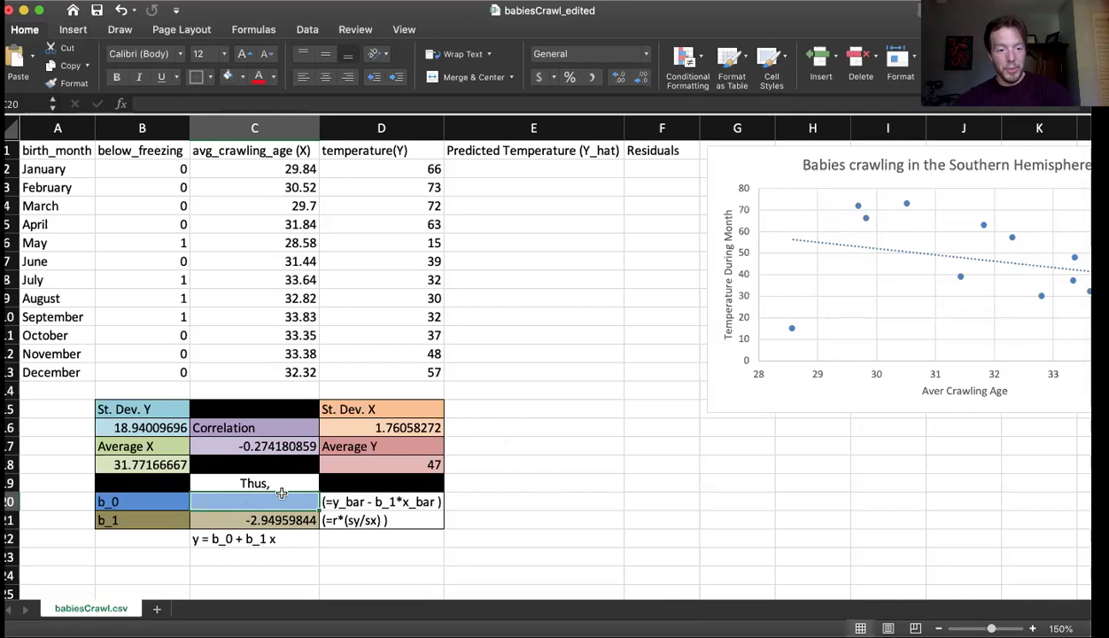
type("=")
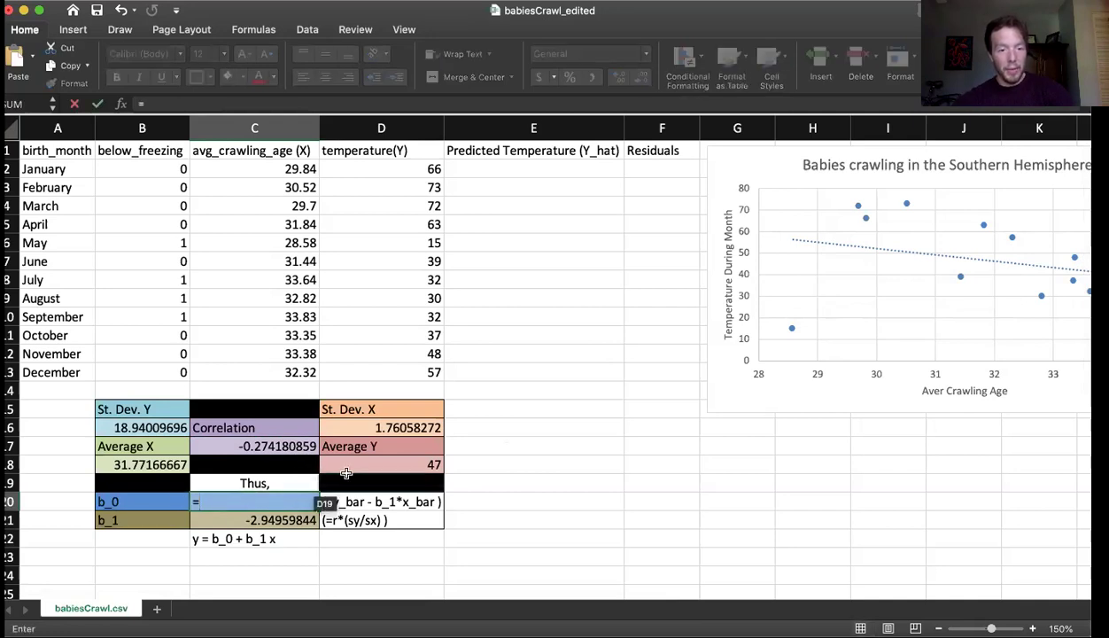
left_click(357, 464)
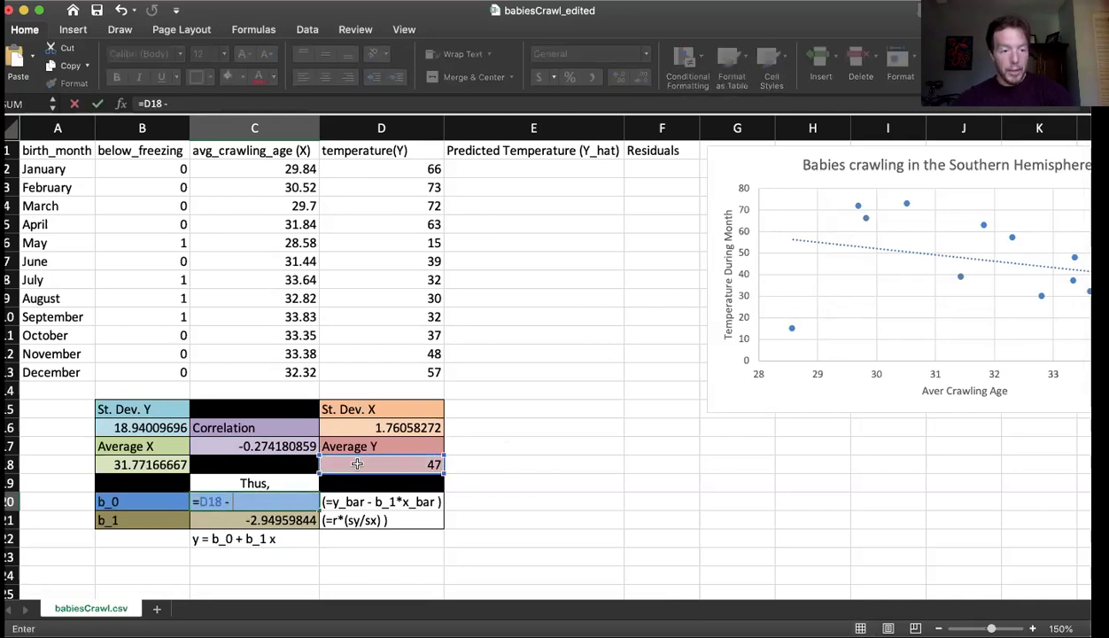
left_click(282, 520)
type("*")
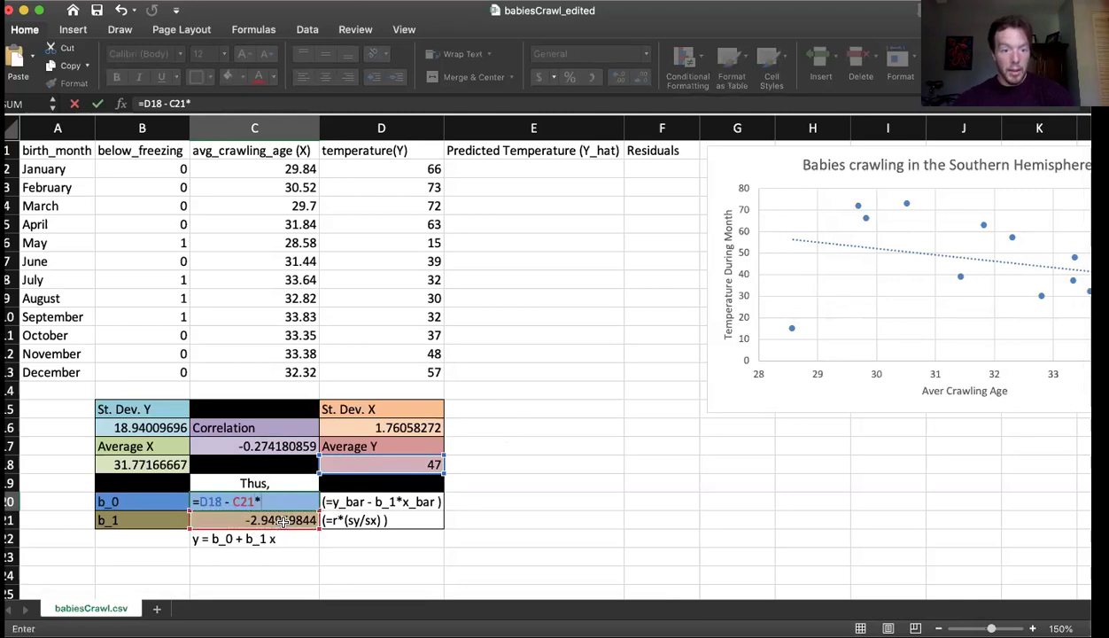
left_click(164, 461)
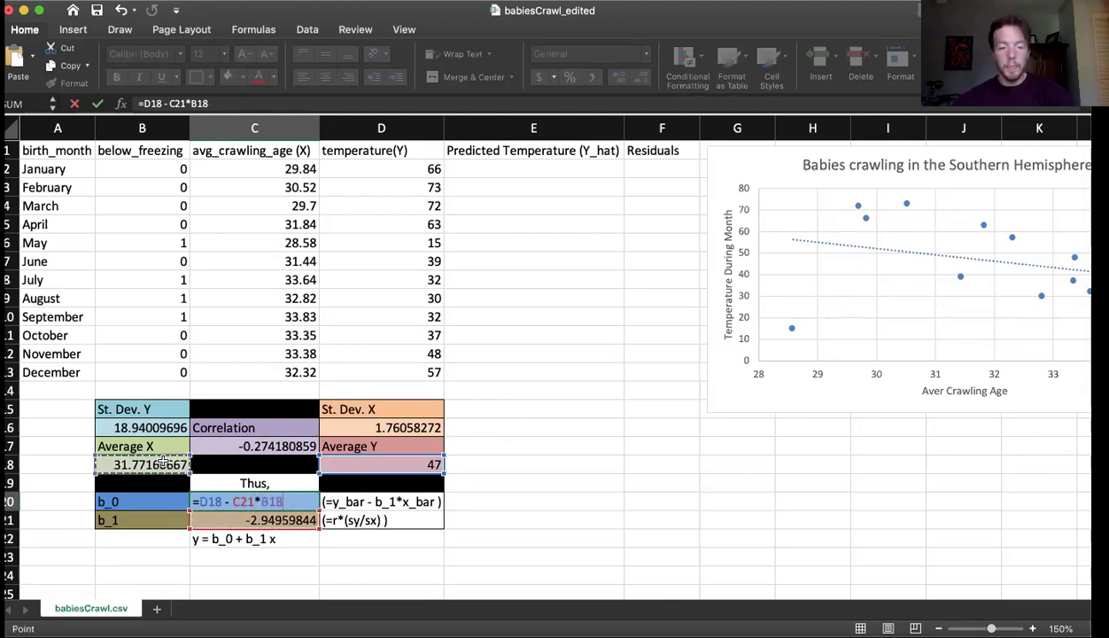
key("Return")
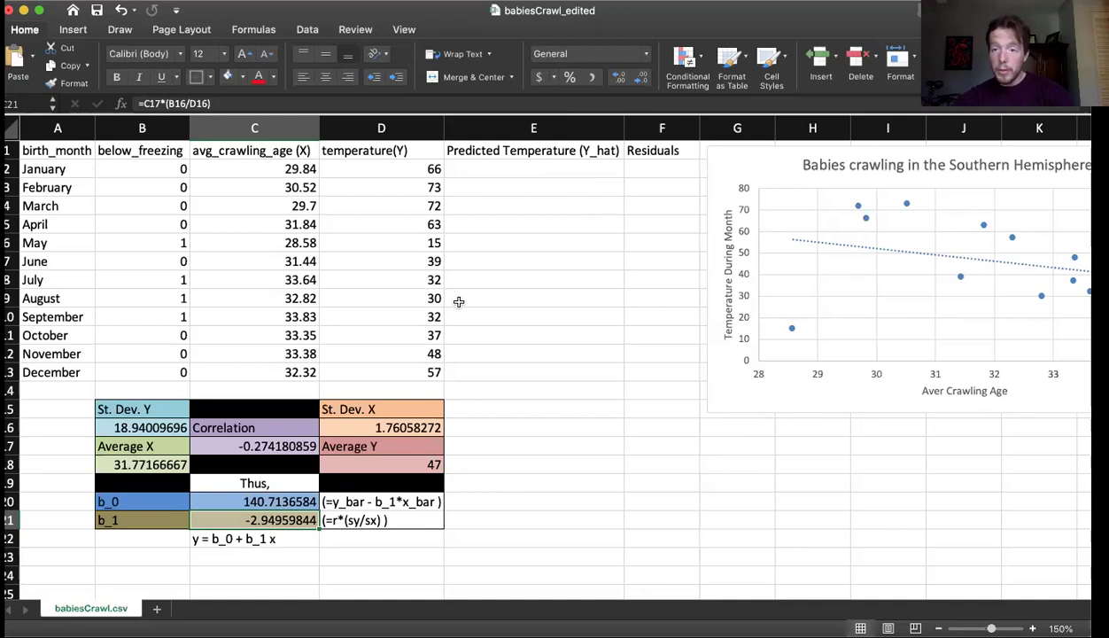
Build the E2 prediction formula from b_0 (C20), b_1 (C21) and January's crawling age C2.
left_click(519, 166)
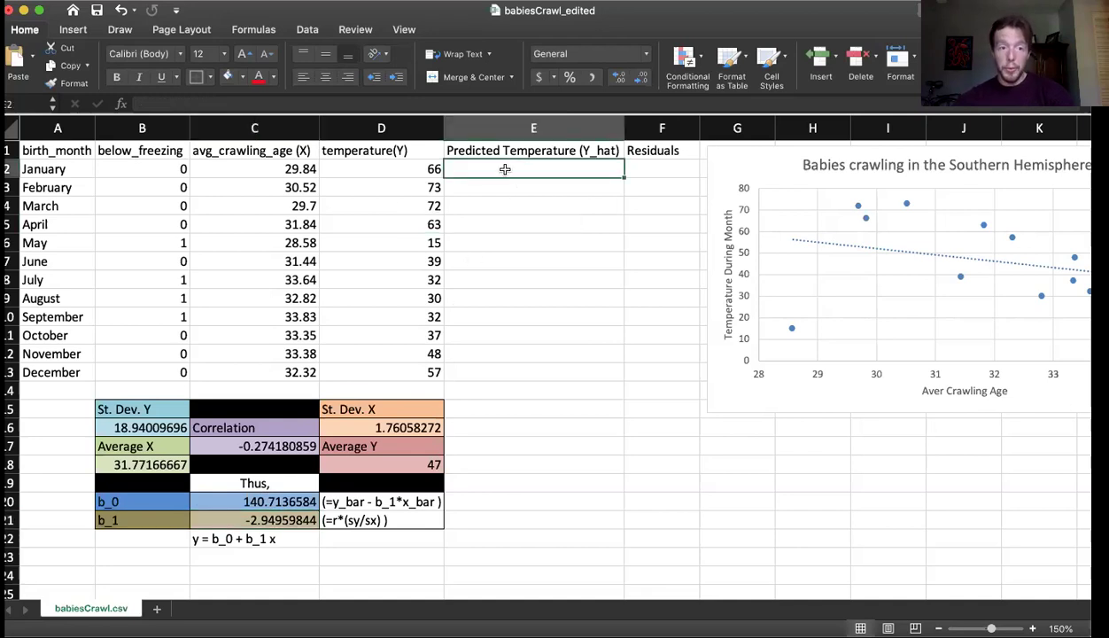
left_click_drag(288, 170, 290, 371)
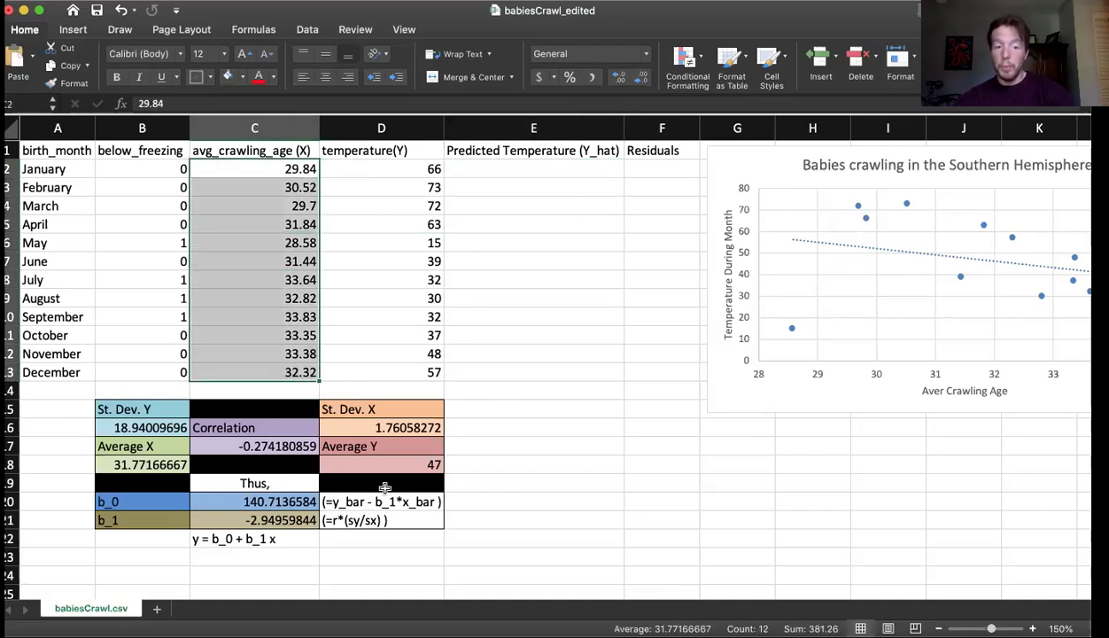
left_click(245, 535)
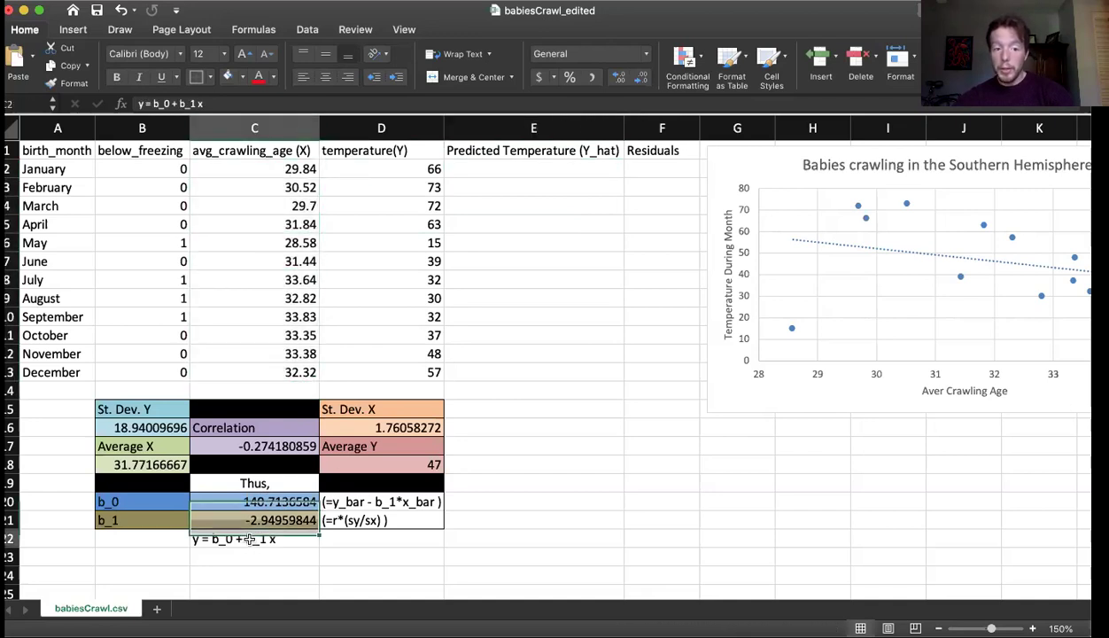
left_click(517, 169)
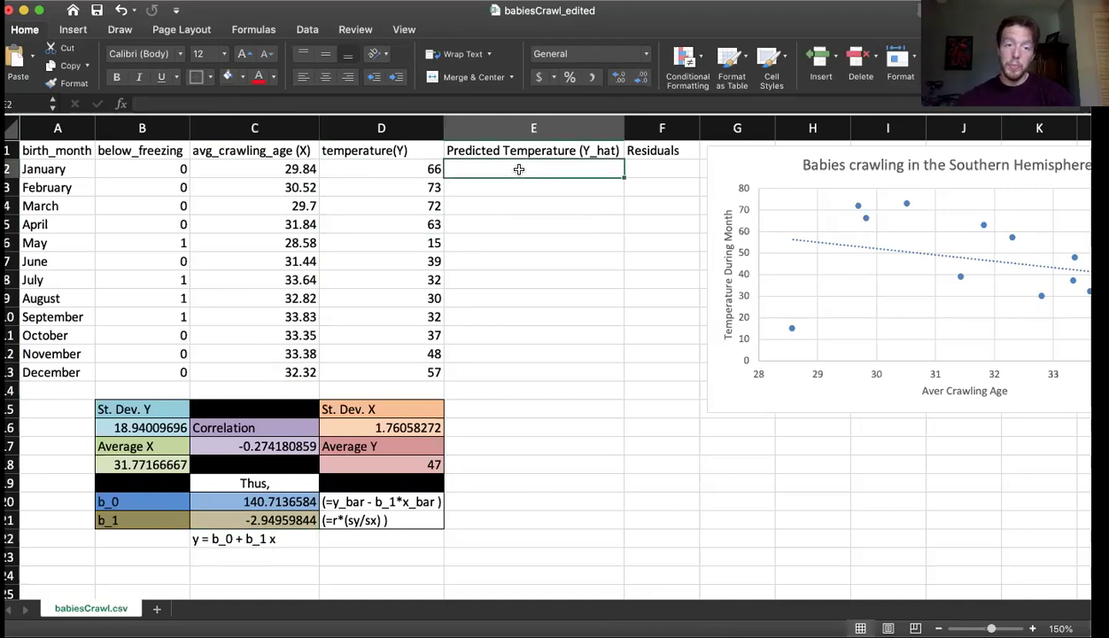
type("=")
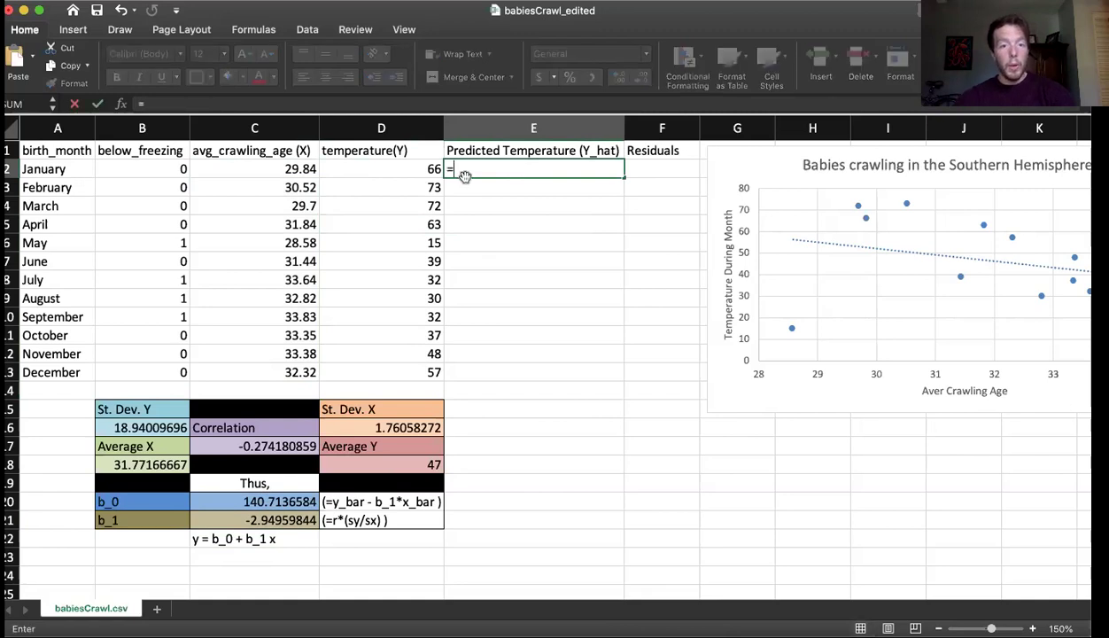
left_click(251, 501)
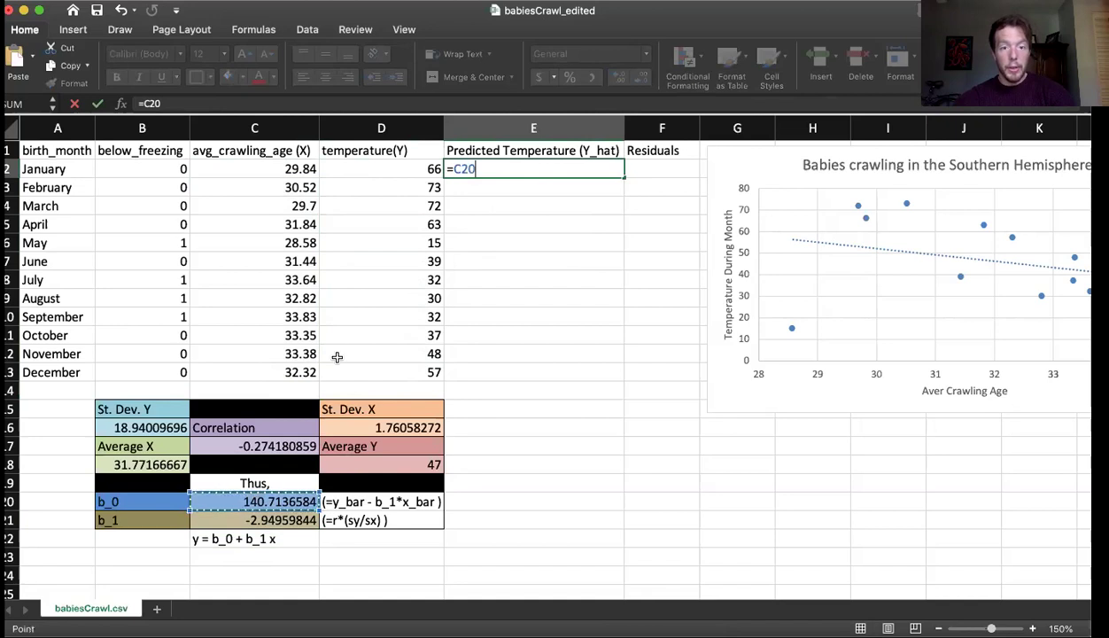
type("+")
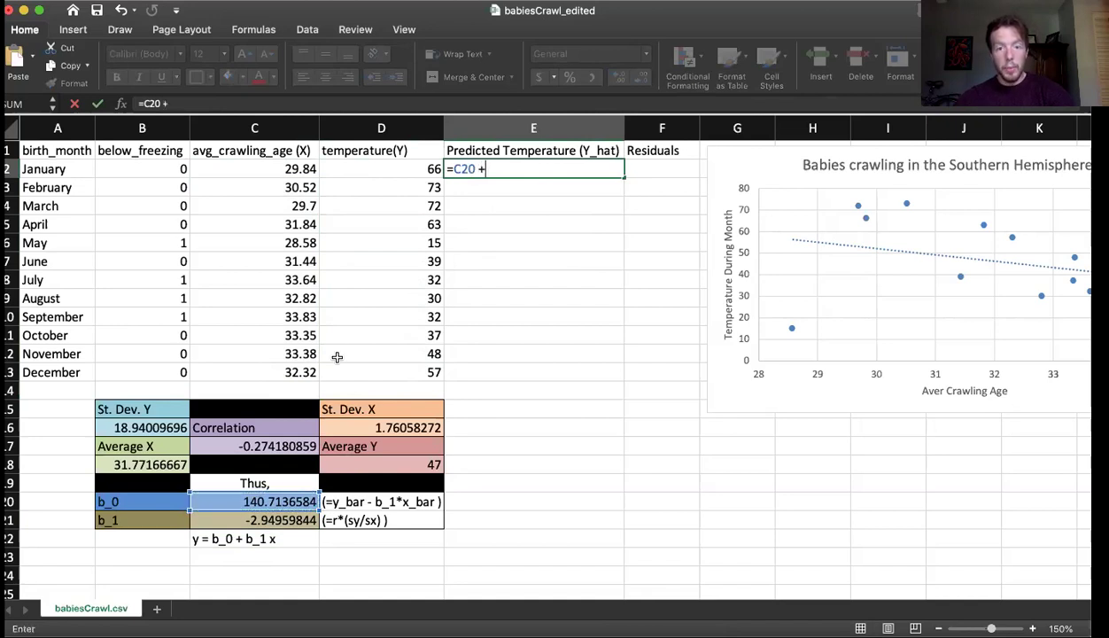
left_click(252, 520)
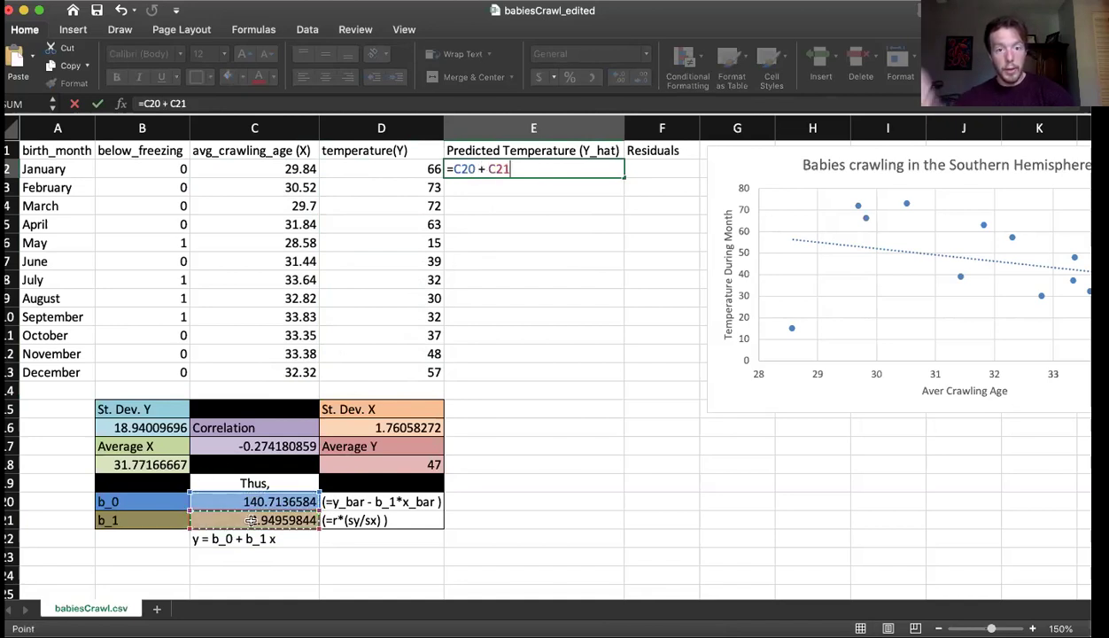
type("*")
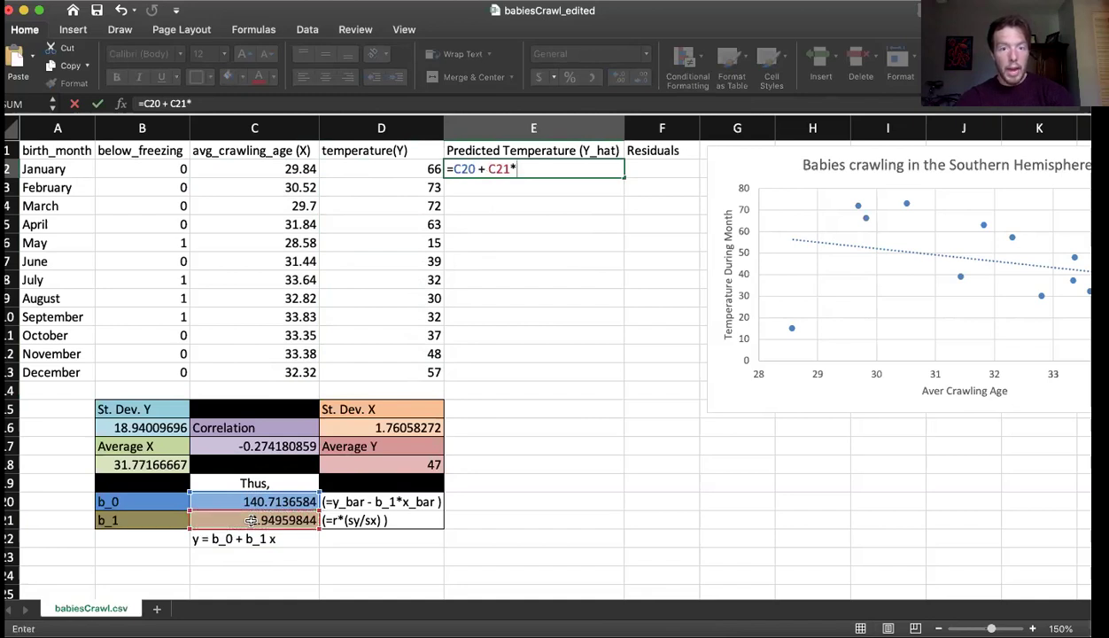
left_click(291, 168)
key("Left")
key("Left")
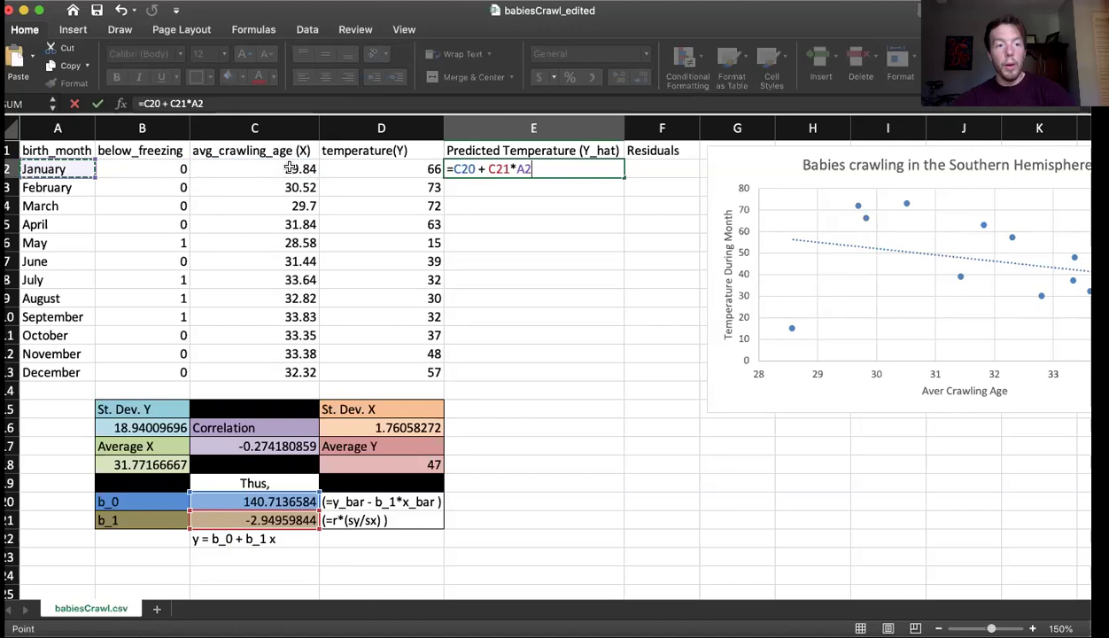
key("Right")
key("Right")
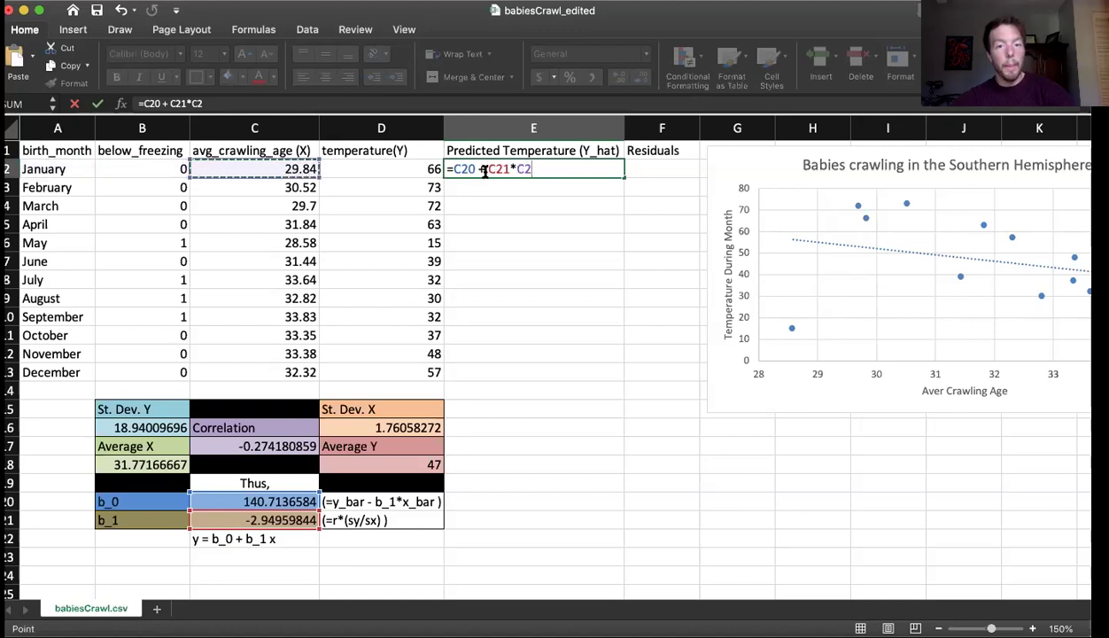
Make the coefficient references absolute so E2 reads =$C$20 + $C$21*C2.
left_click(501, 169)
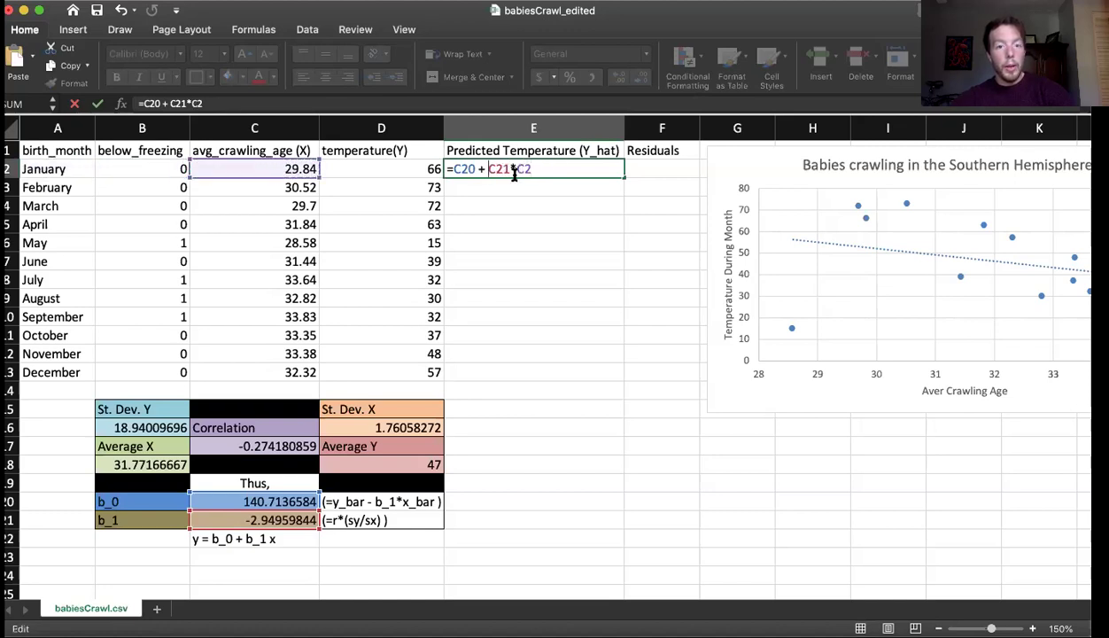
type("$")
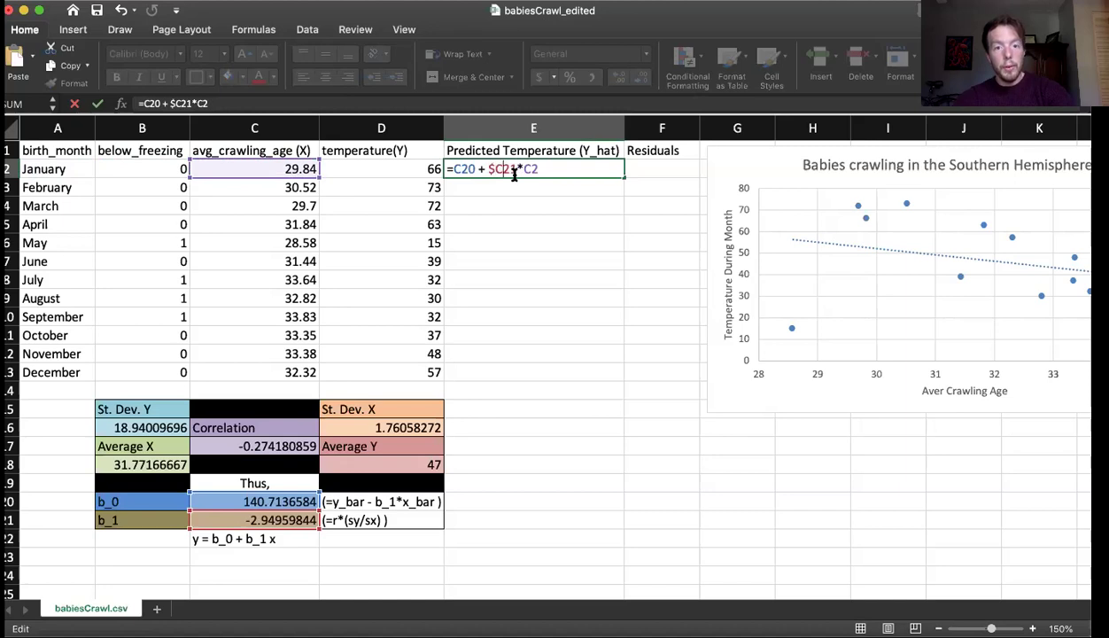
left_click(500, 171)
type("$")
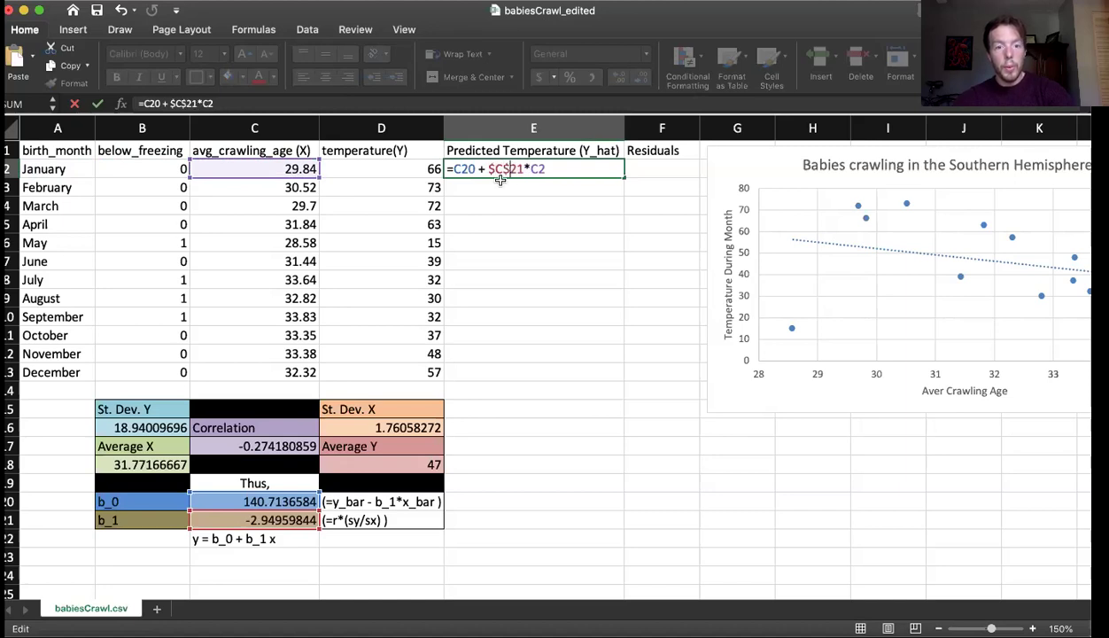
left_click(451, 168)
type("$C$")
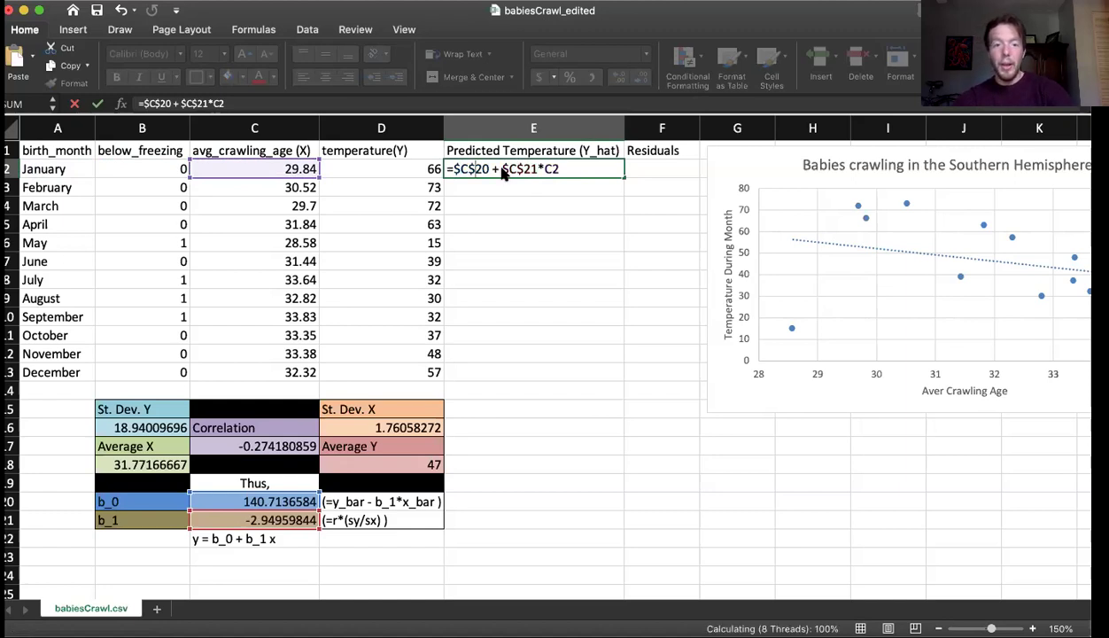
Fill the E2 prediction formula down to E13 and check the copied formulas row by row.
key("Return")
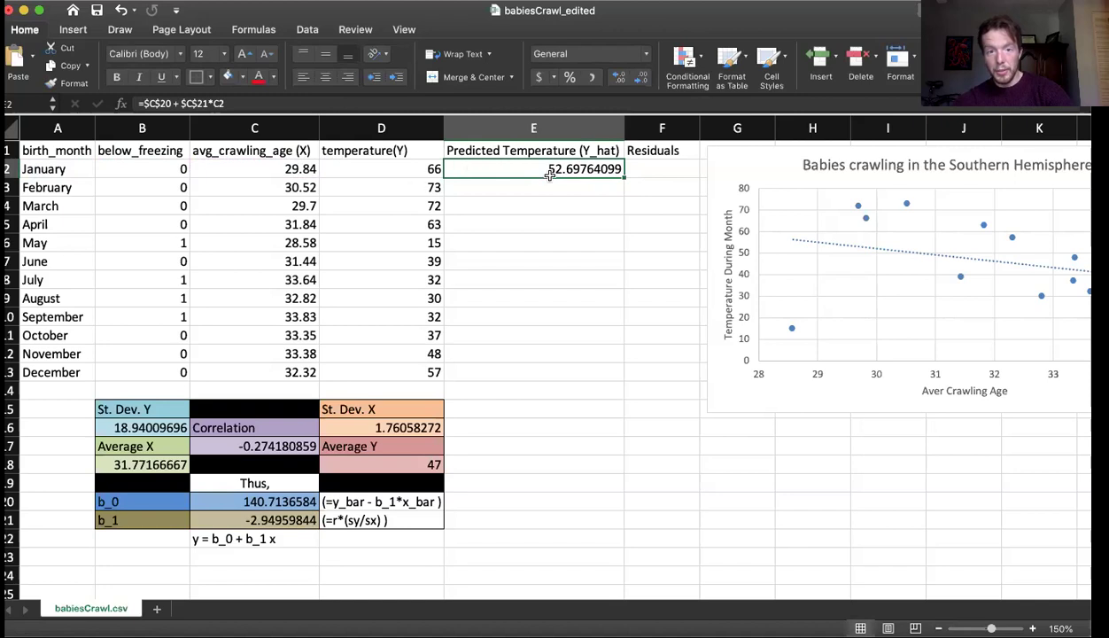
left_click_drag(624, 177, 582, 376)
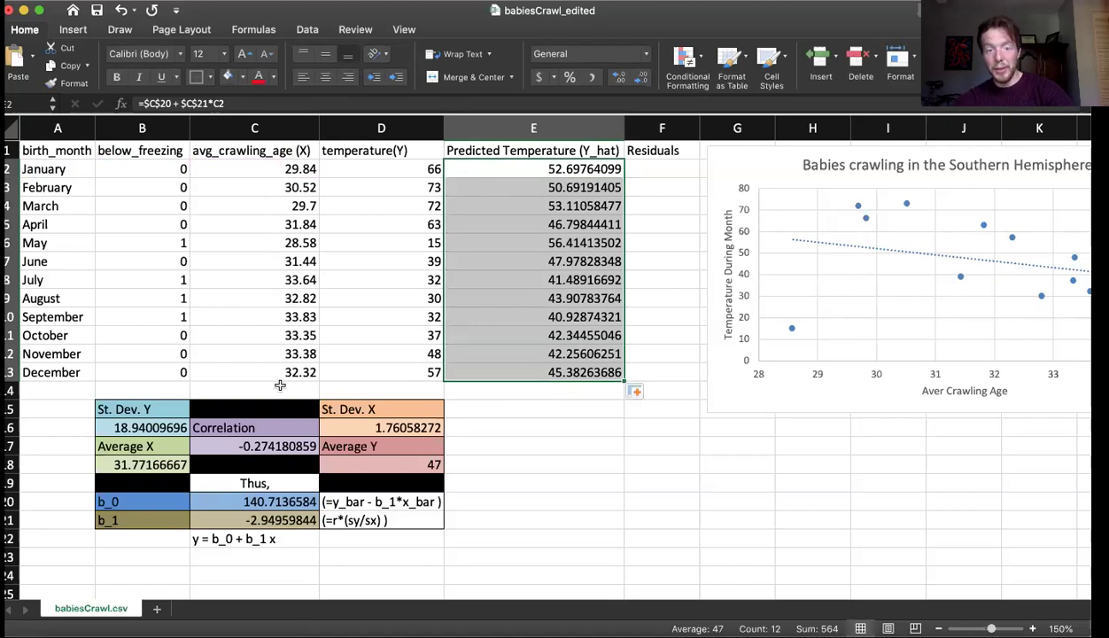
left_click(542, 153)
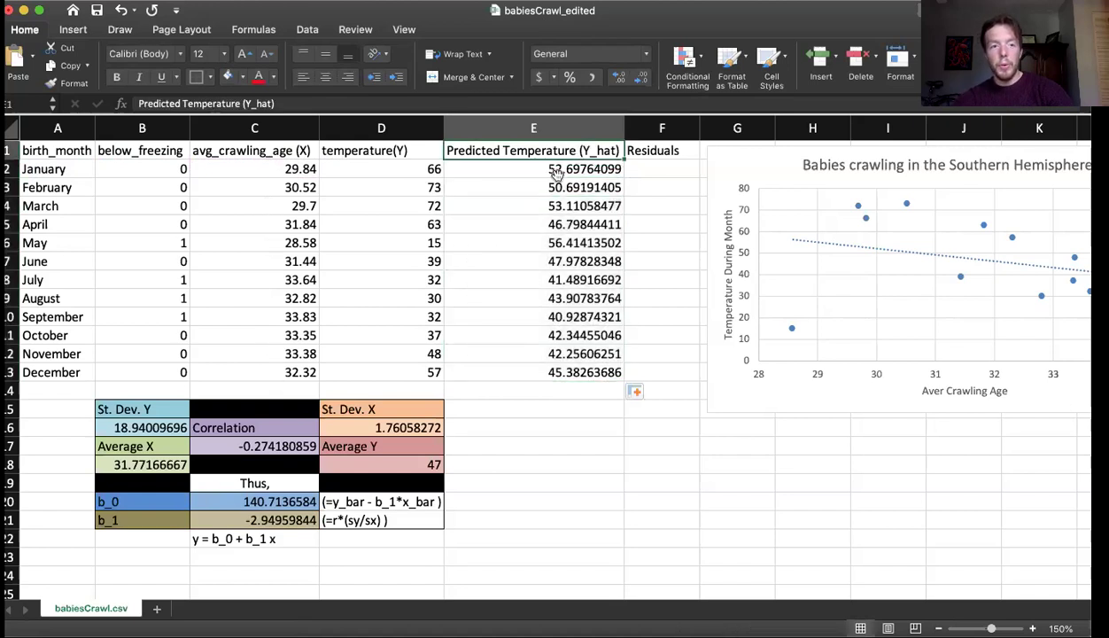
left_click(557, 175)
key("Down")
key("Down")
key("Down")
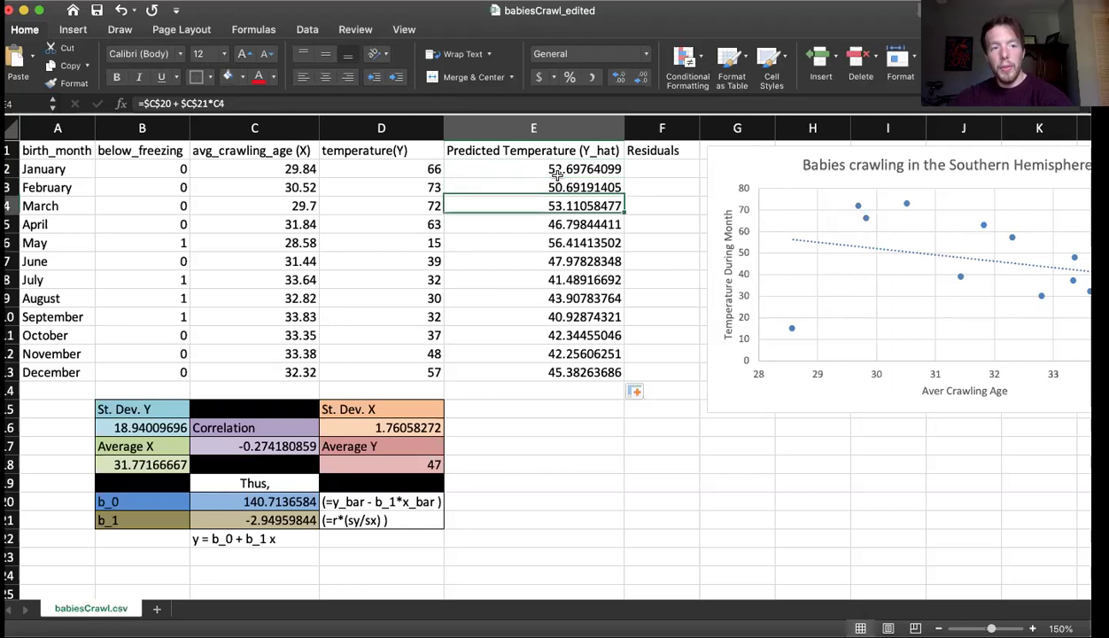
key("Down")
key("Down")
key("Down")
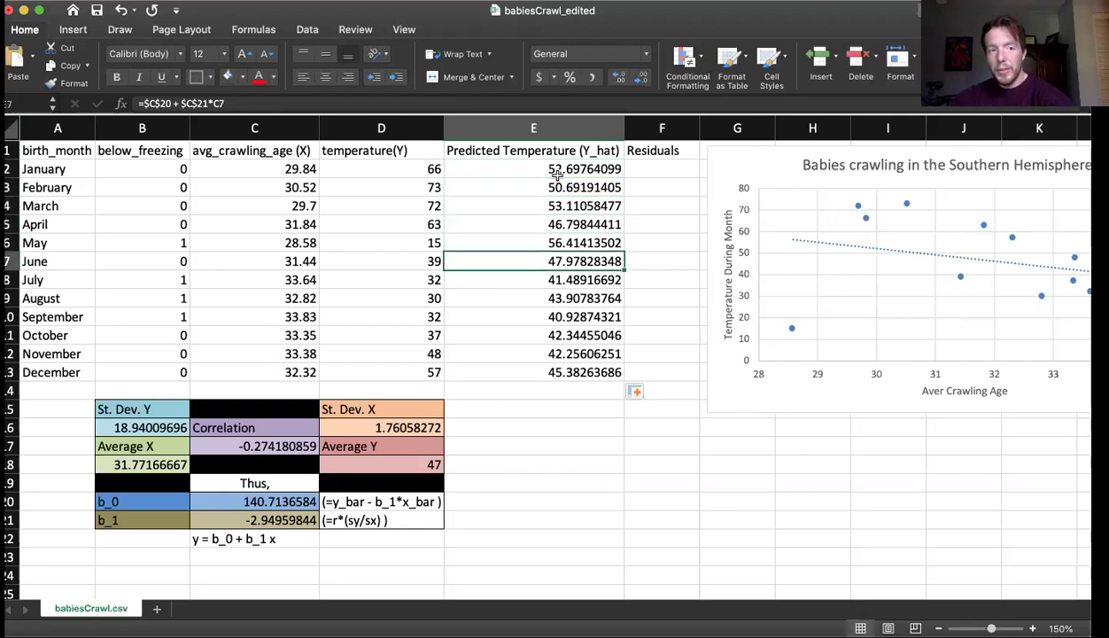
key("Down")
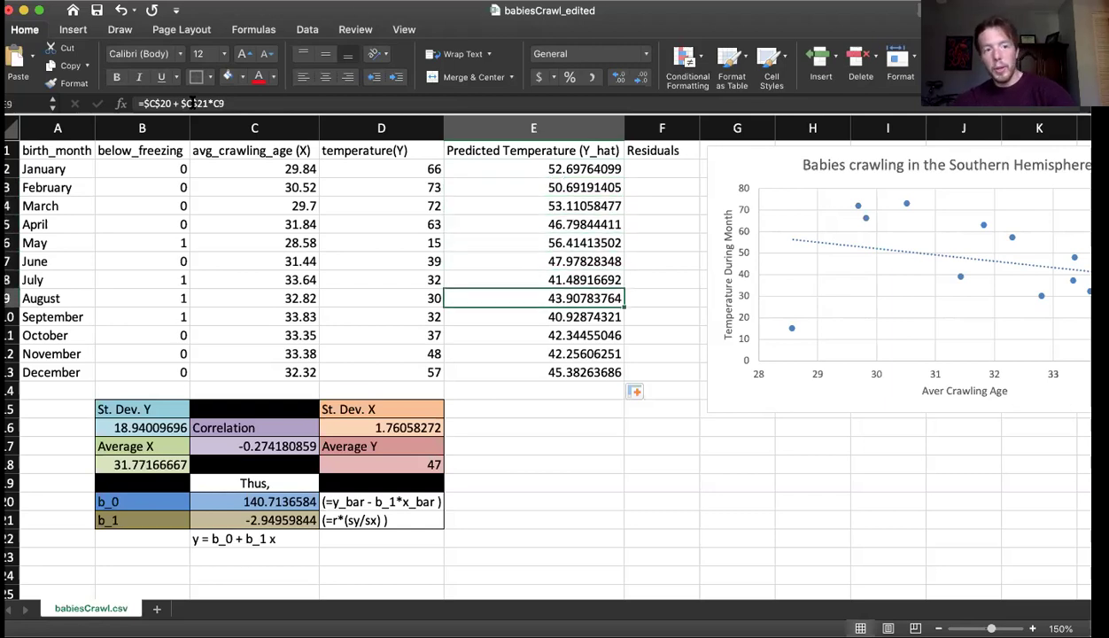
key("Up")
key("Up")
key("Up")
key("Up")
key("Up")
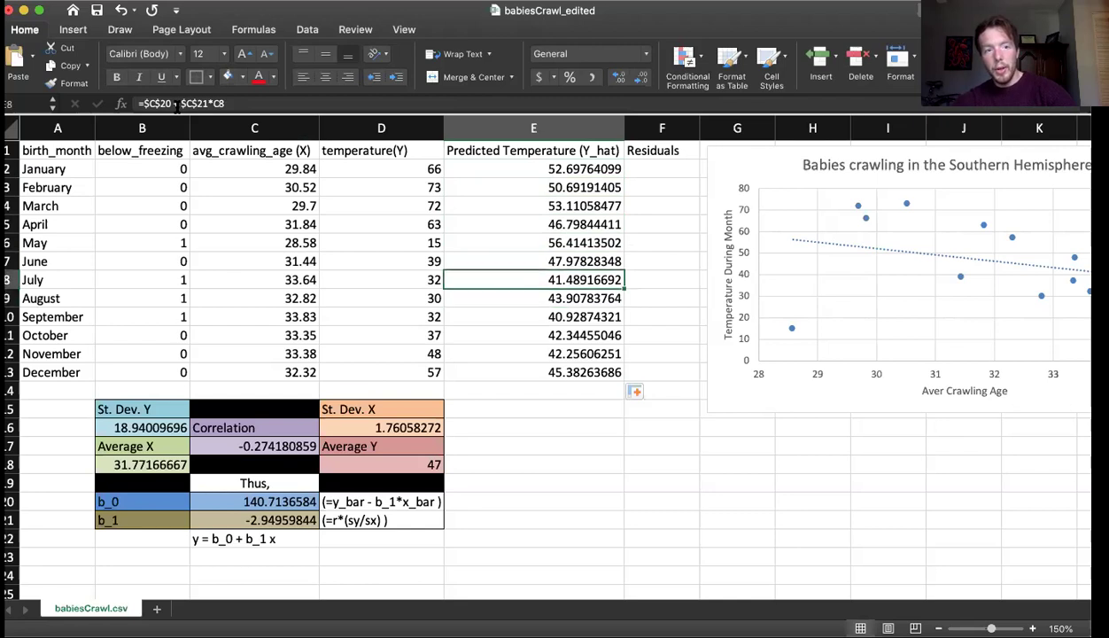
key("Up")
key("Up")
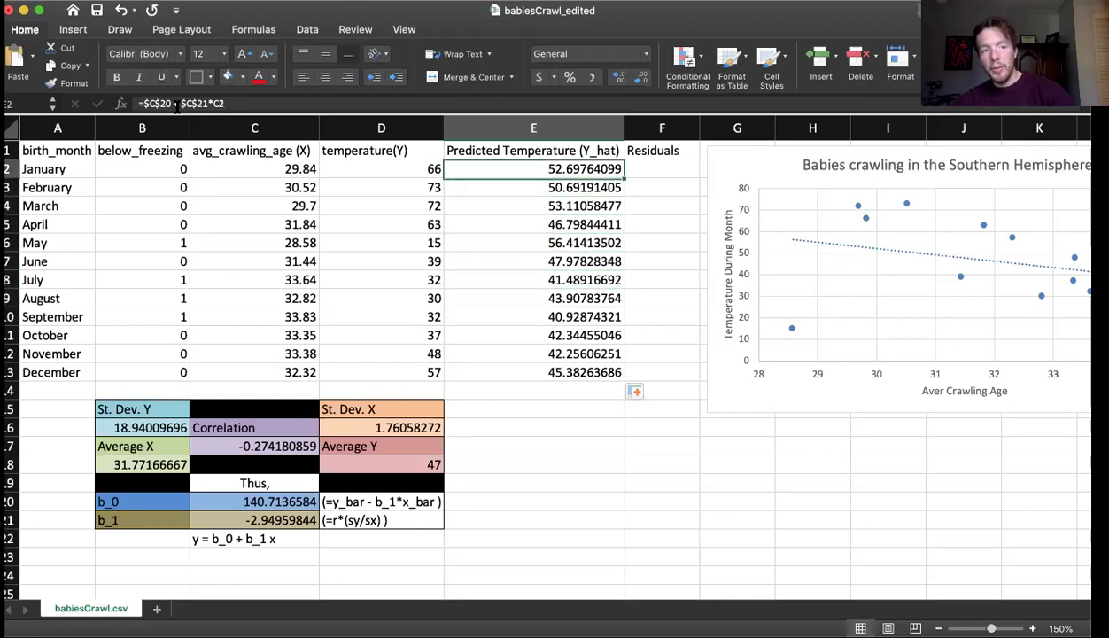
key("Down")
key("Down")
key("Down")
key("Up")
key("Up")
key("Up")
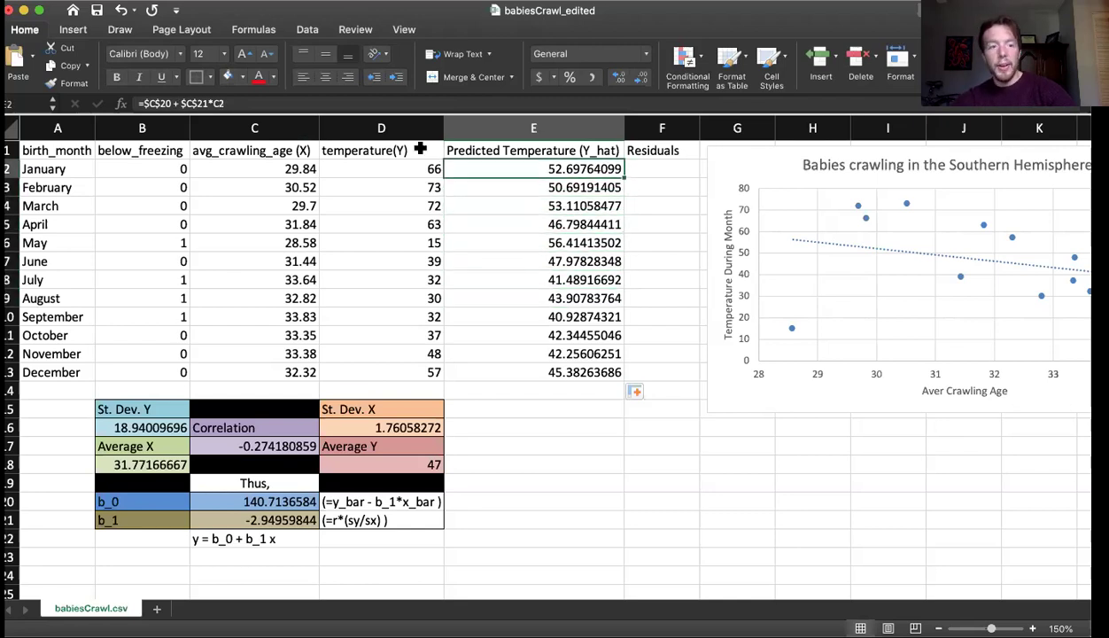
Strip the $ anchors from E2, fill down, and inspect the resulting broken predictions.
left_click(158, 103)
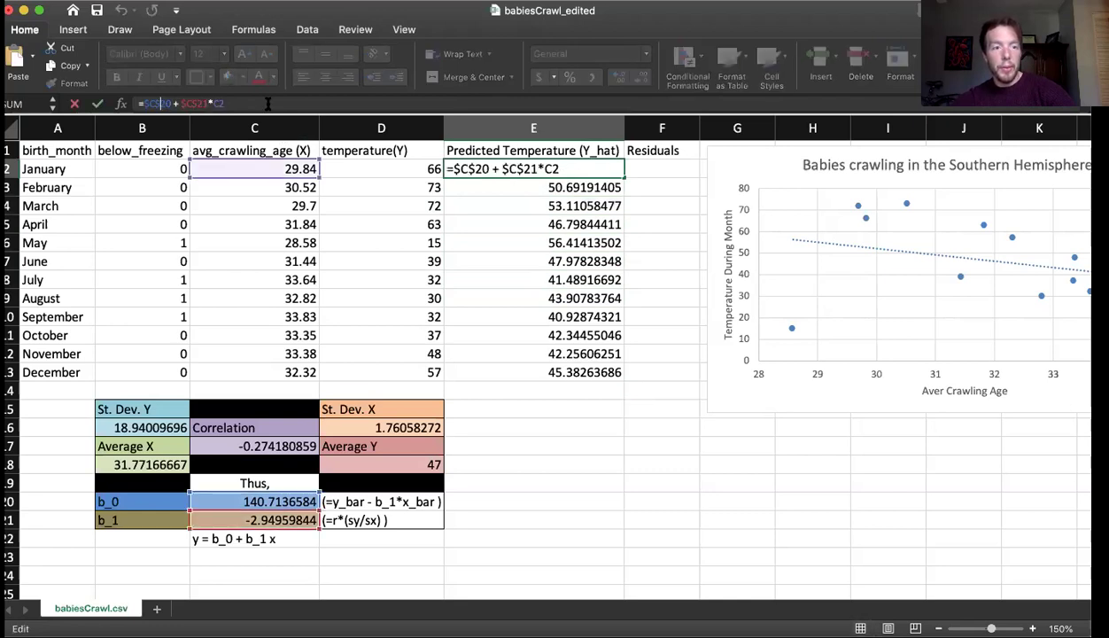
key("BackSpace")
key("BackSpace")
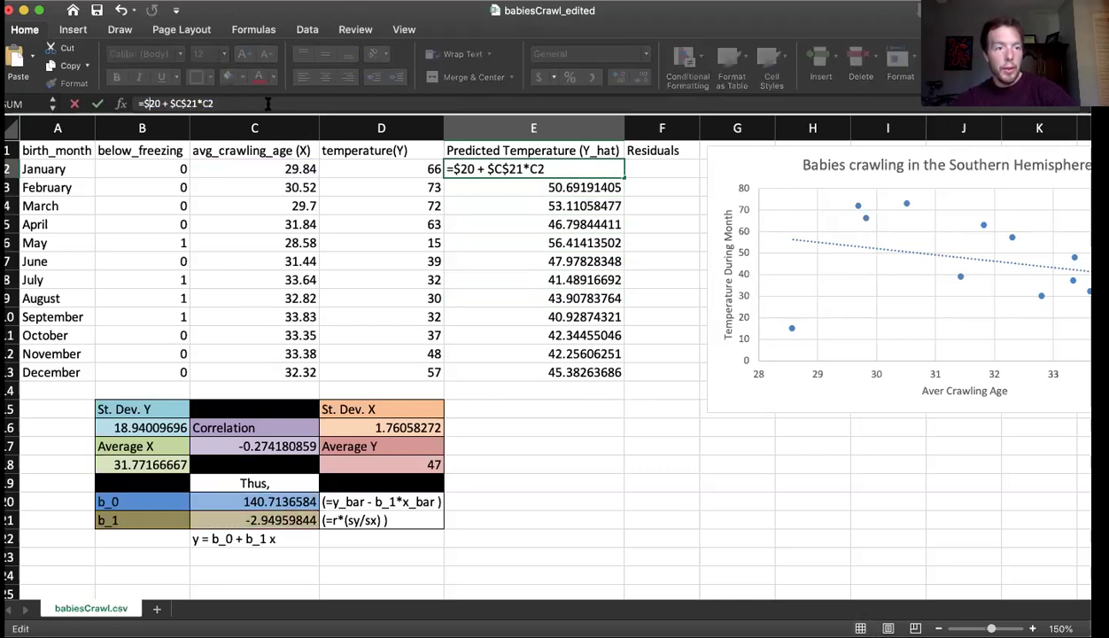
key("BackSpace")
type("C")
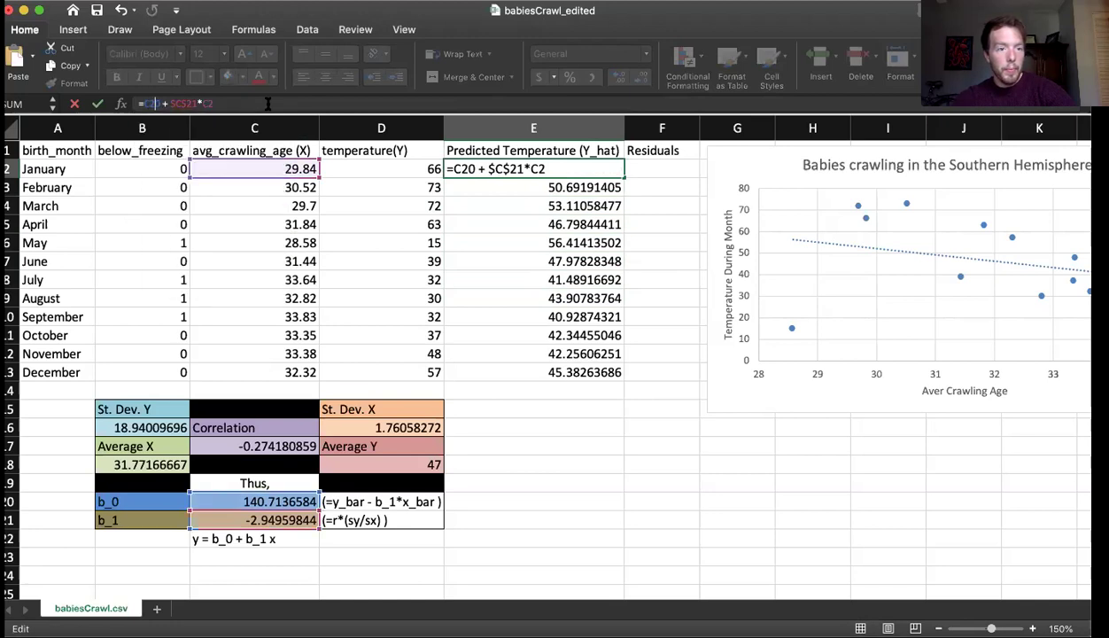
key("BackSpace")
key("BackSpace")
key("Return")
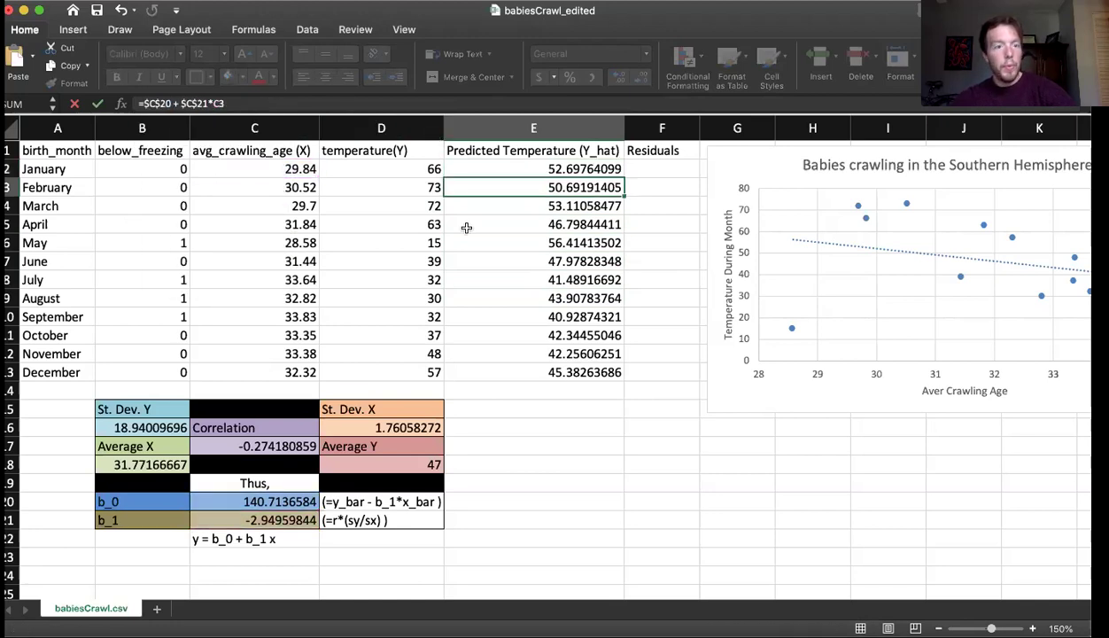
left_click(534, 170)
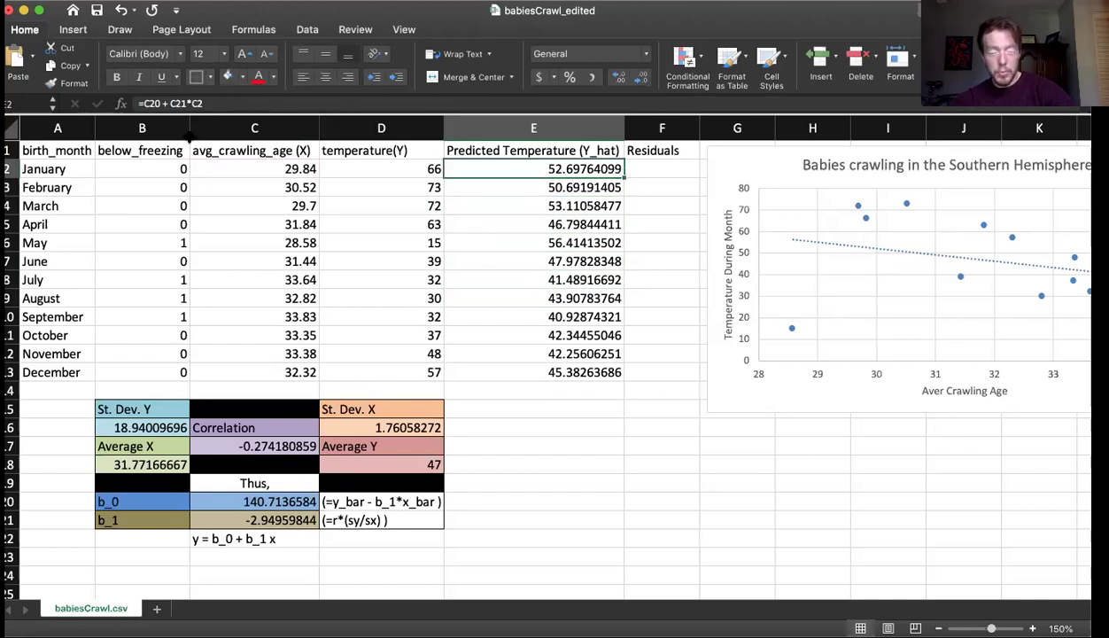
left_click_drag(623, 175, 623, 376)
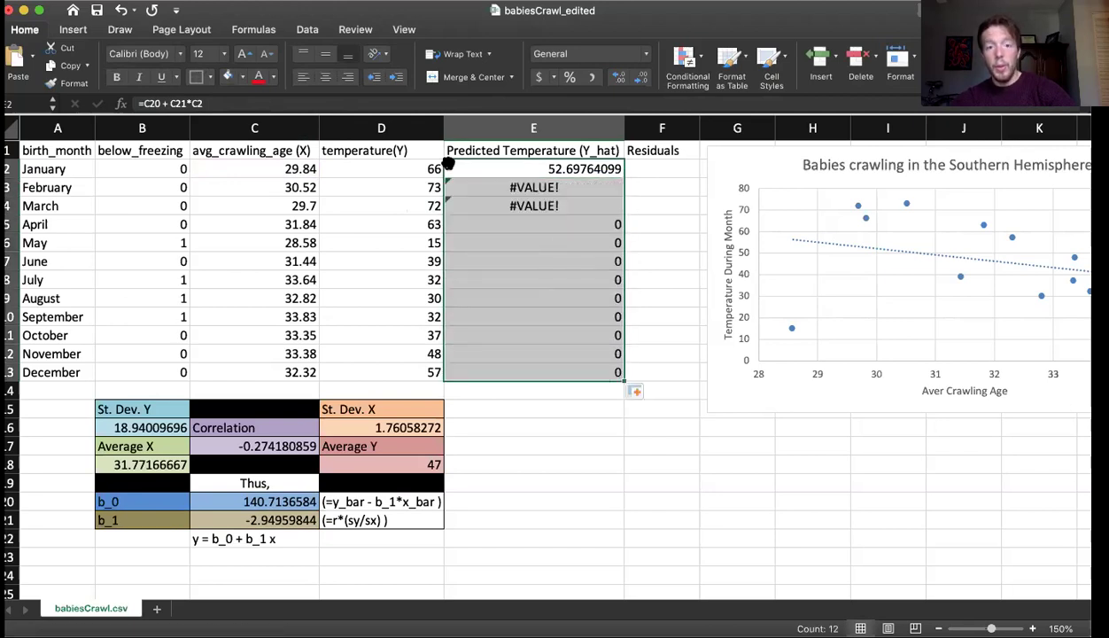
left_click(587, 225)
key("Up")
key("Up")
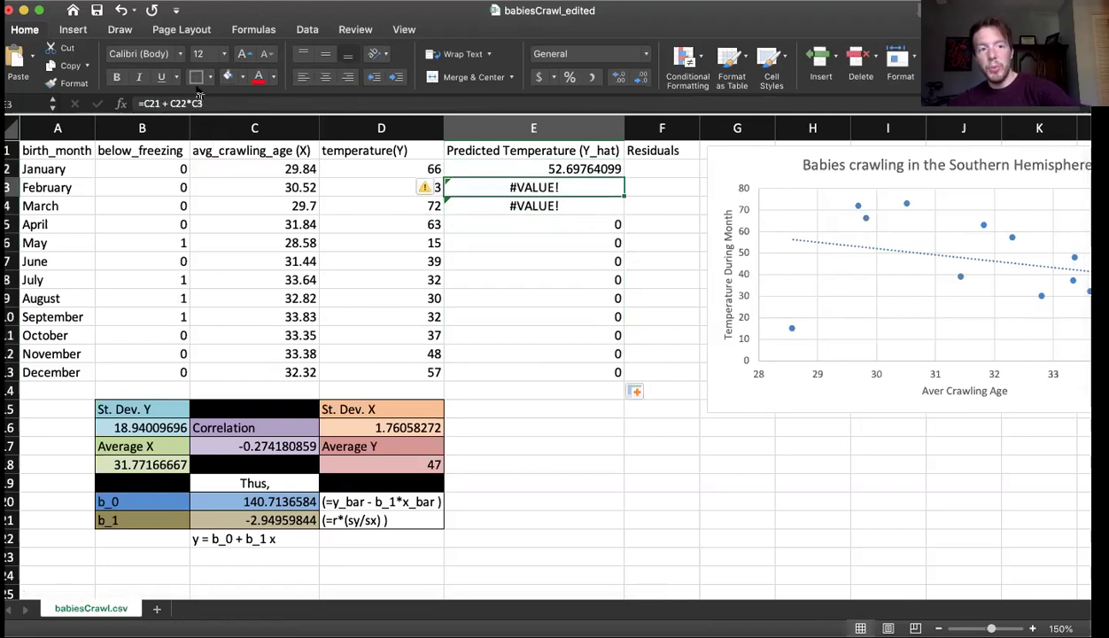
key("Down")
key("Down")
key("Down")
key("Down")
key("Down")
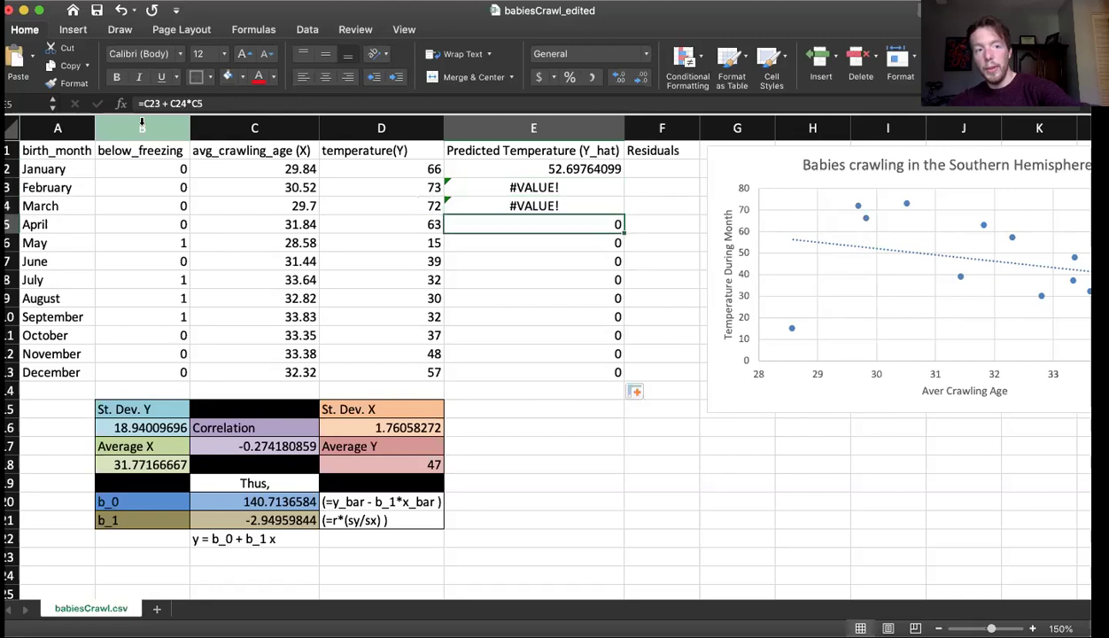
key("Up")
key("Up")
key("Up")
key("Up")
key("Up")
key("Up")
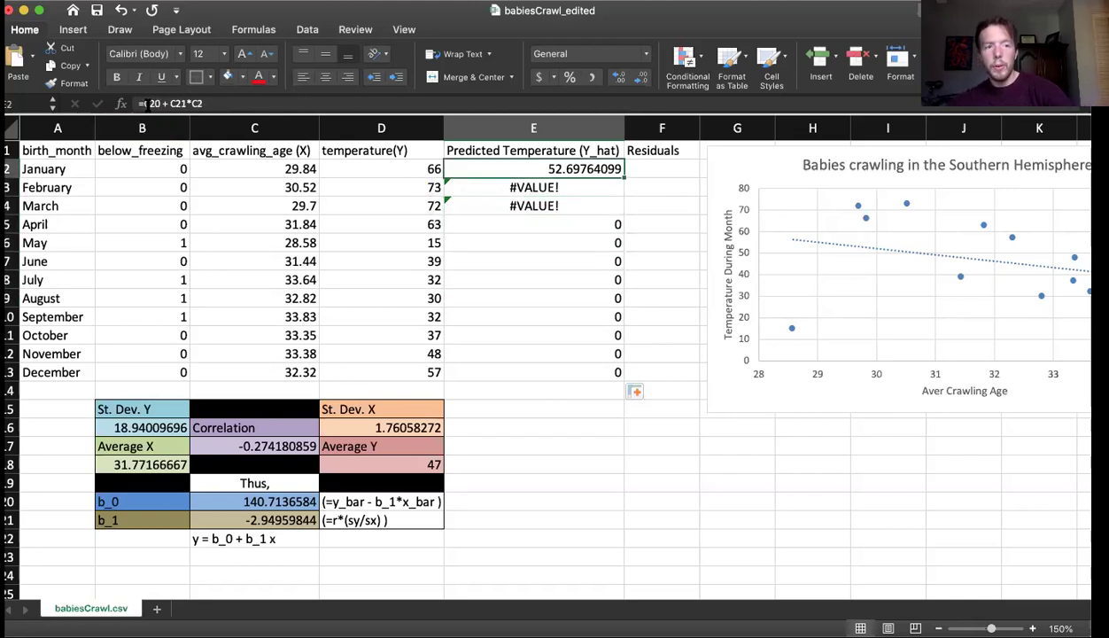
Restore E2 to =$C$20 + $C$21*C2 and refill E2:E13 with correct predictions.
left_click(143, 104)
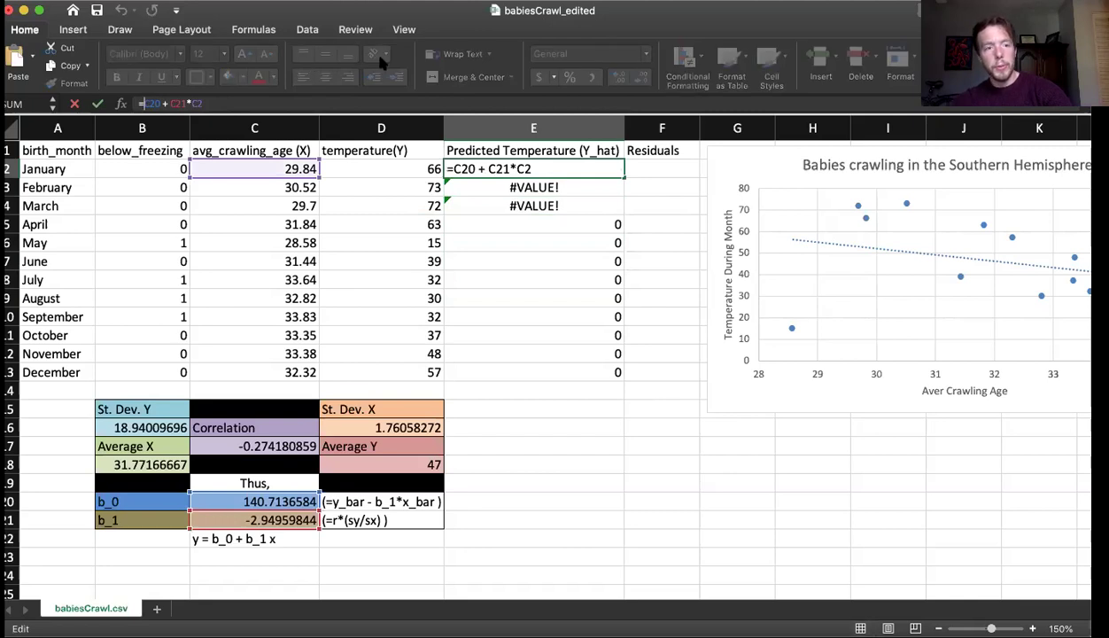
type("$")
key("Right")
type("$")
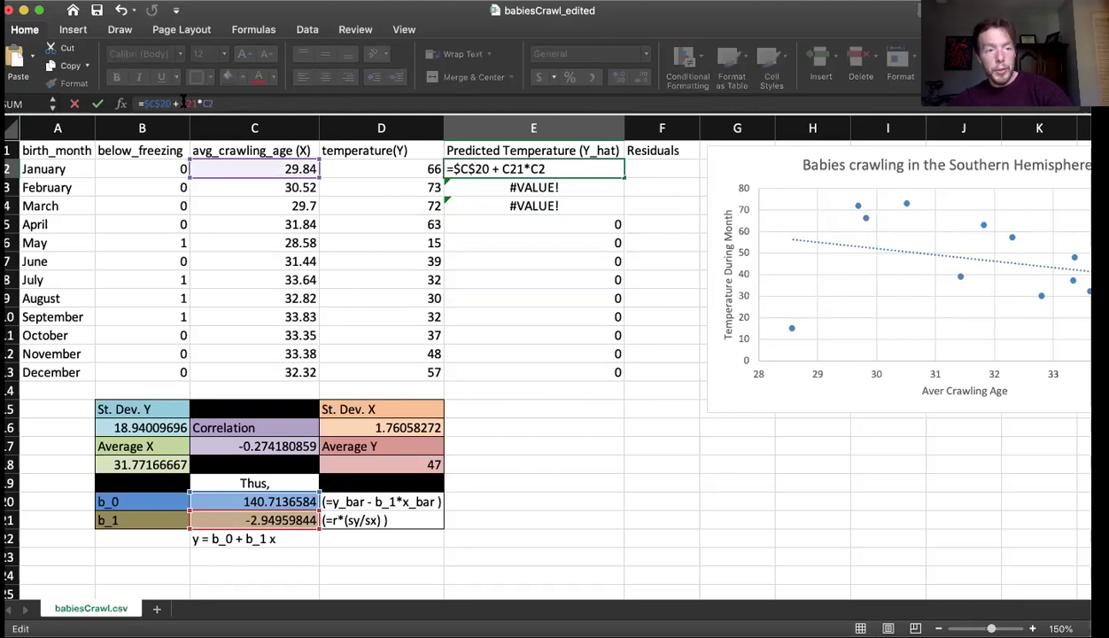
key("Right")
key("Right")
key("Right")
key("Right")
key("Right")
type("$")
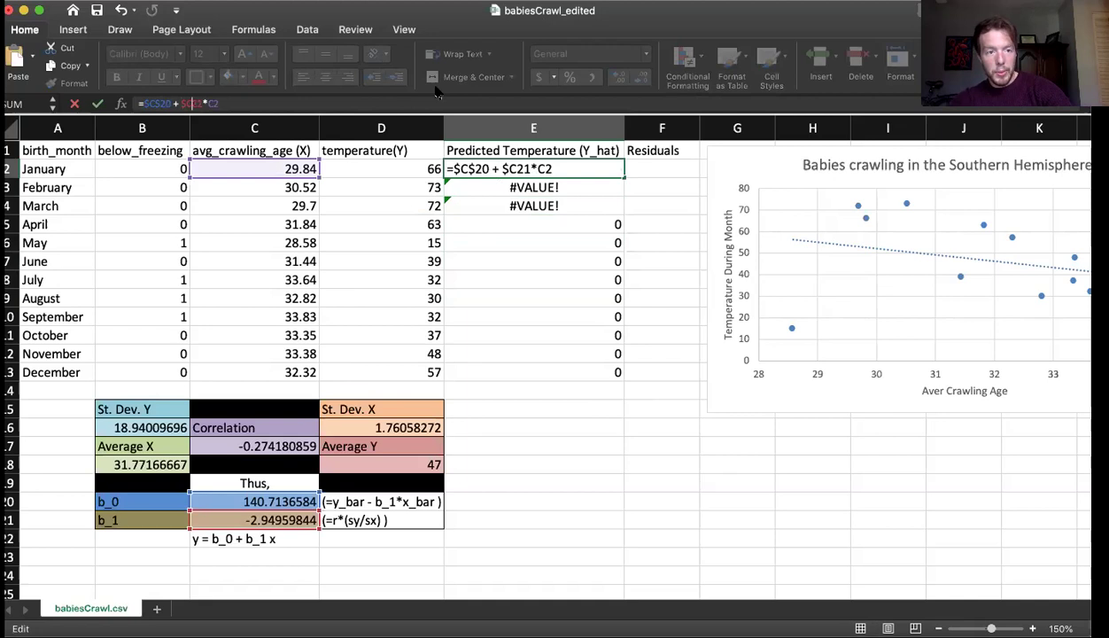
key("Right")
type("$")
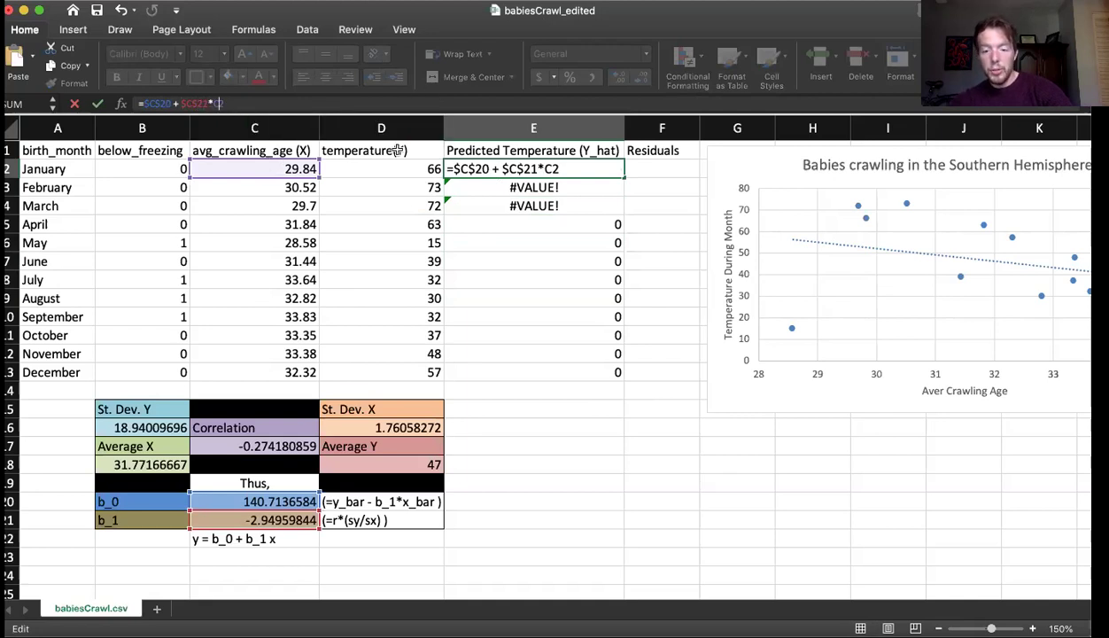
key("Return")
left_click(600, 170)
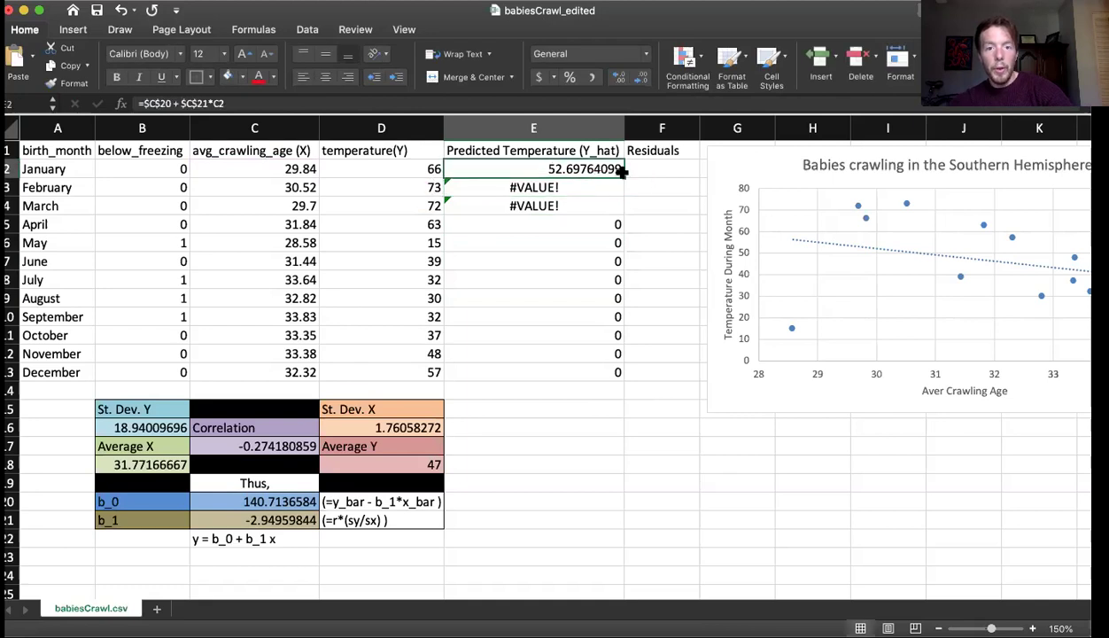
left_click_drag(623, 175, 609, 376)
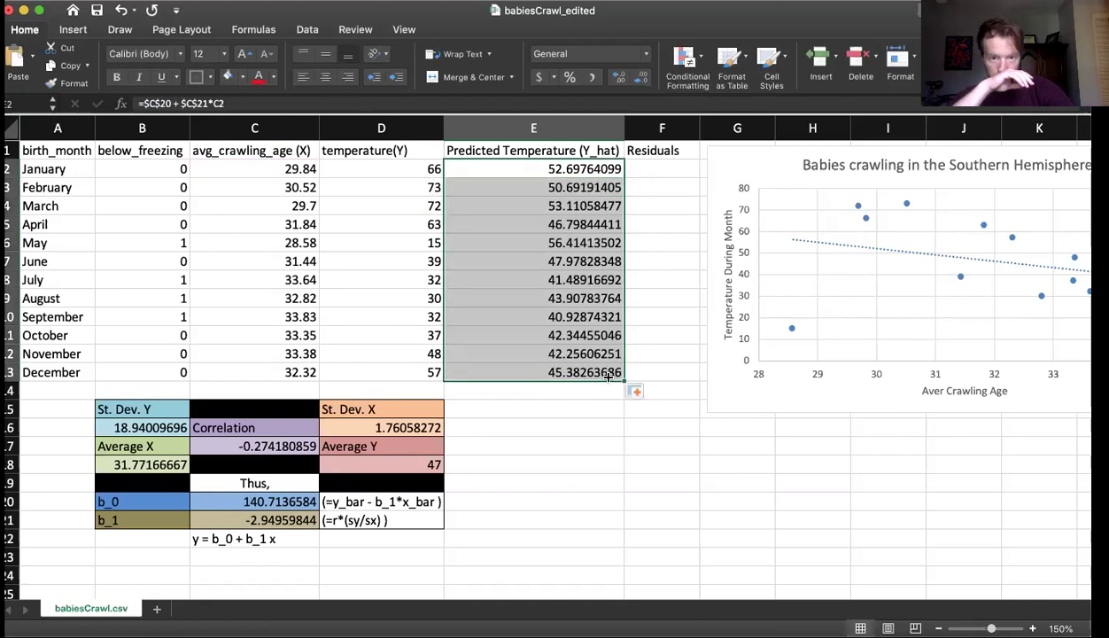
Enter =D2-E2 in F2 and fill it down to F13, from 13.302359 to 11.6173631.
left_click(638, 170)
type("=")
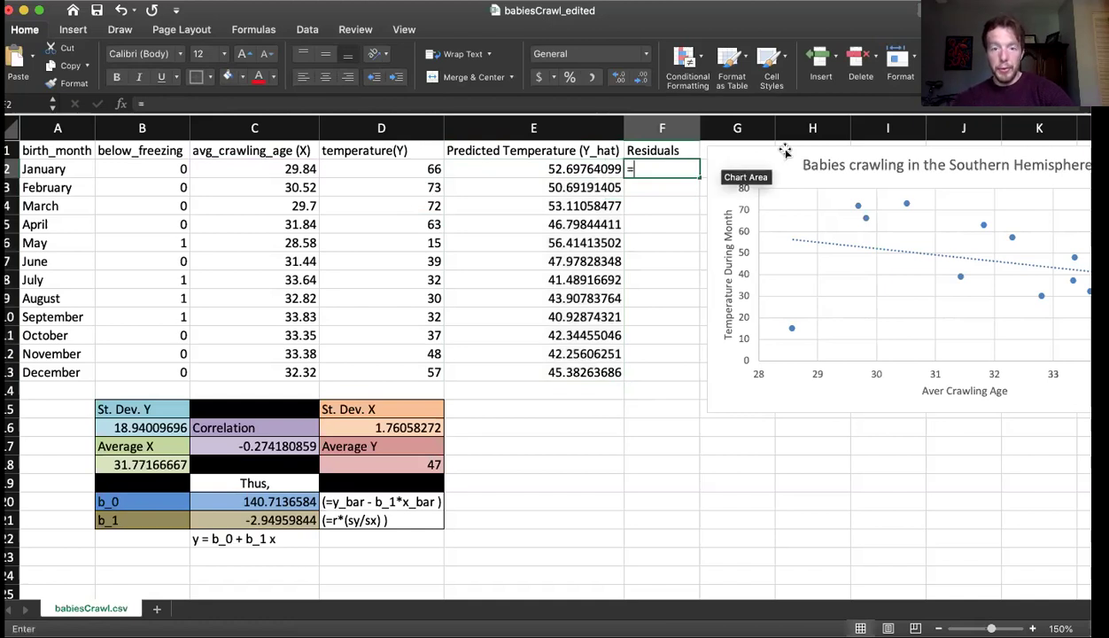
left_click(389, 167)
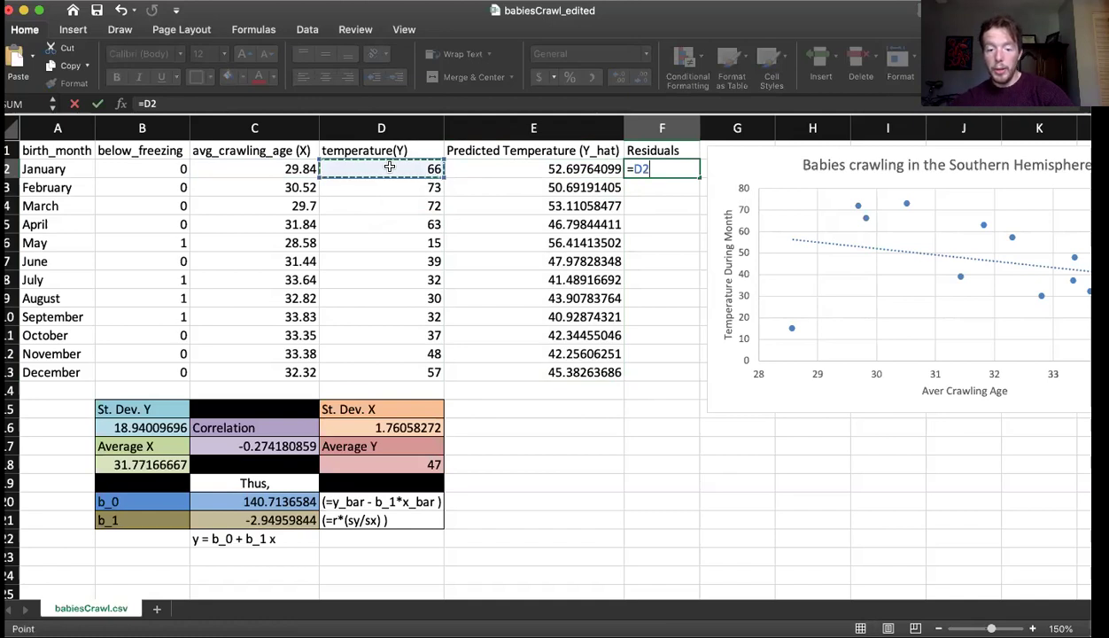
type("-")
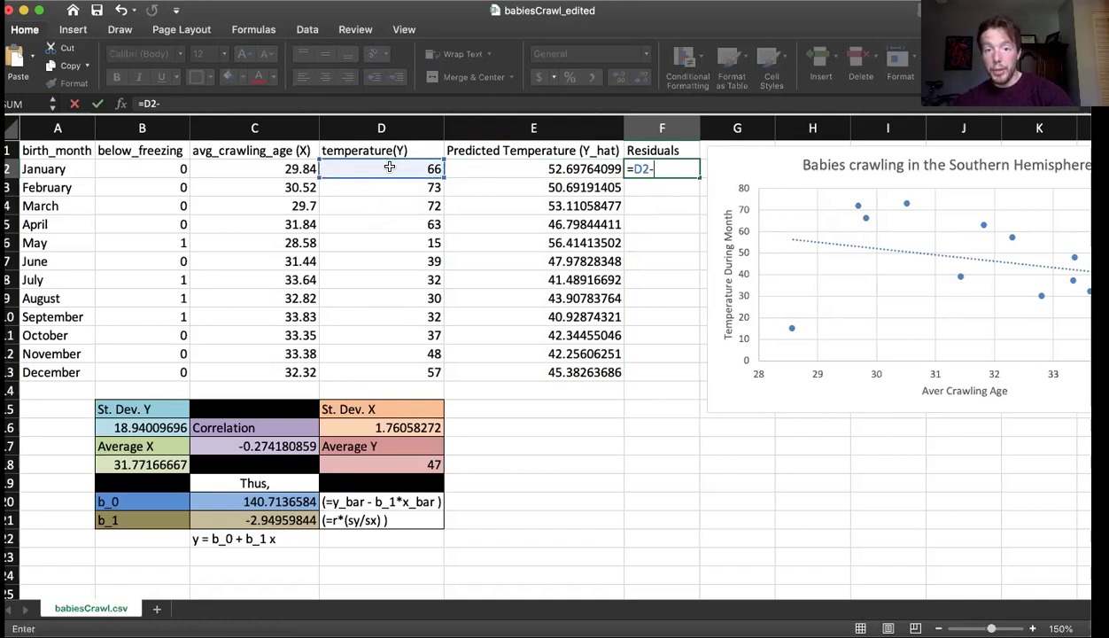
left_click(540, 169)
key("Return")
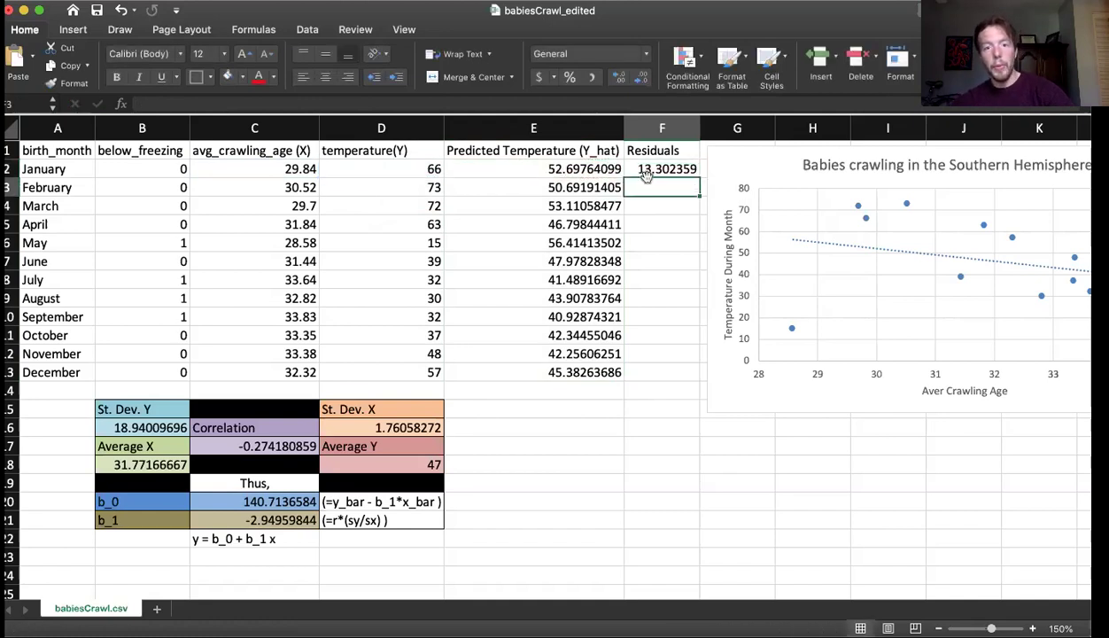
left_click(644, 168)
left_click_drag(698, 174, 675, 387)
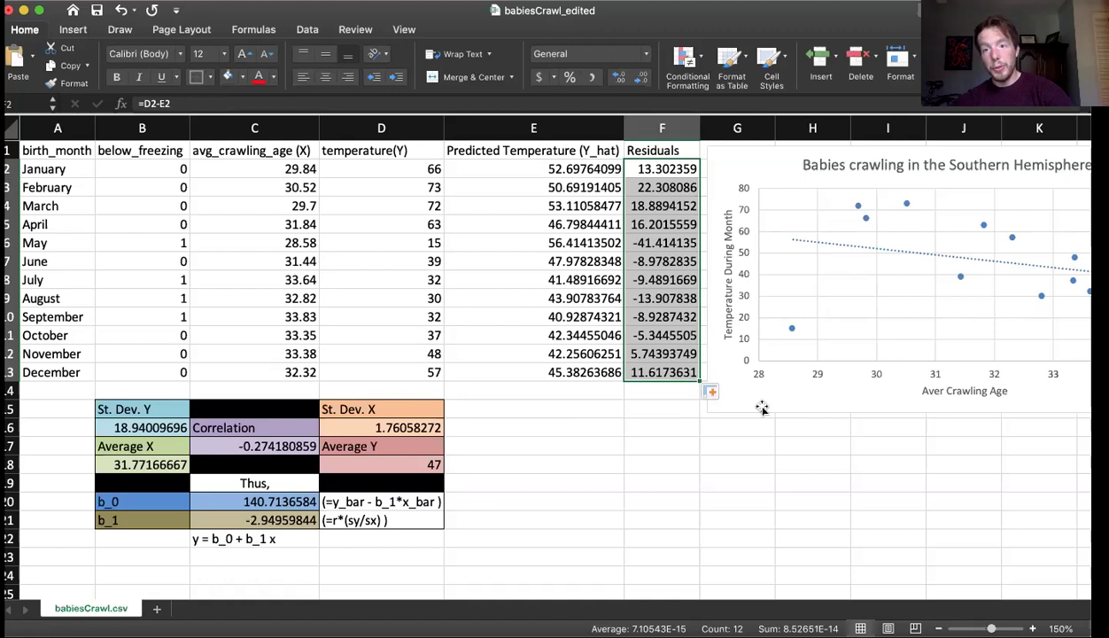
Select avg_crawling_age C1:C13 together with the Residuals column and bring up the Insert options.
left_click_drag(590, 444, 601, 455)
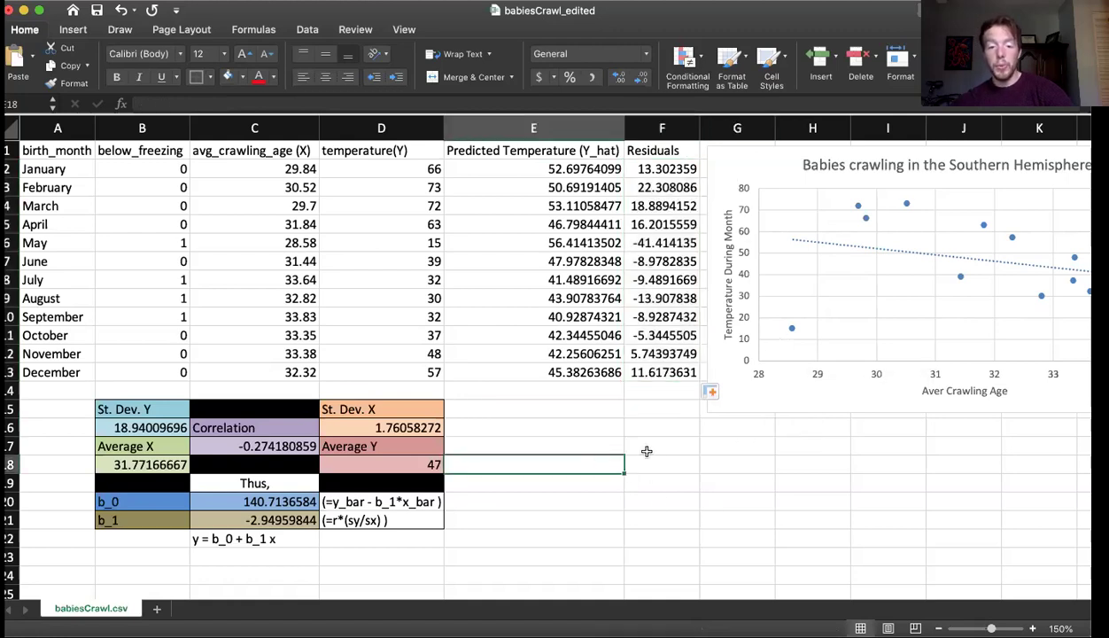
left_click(741, 467)
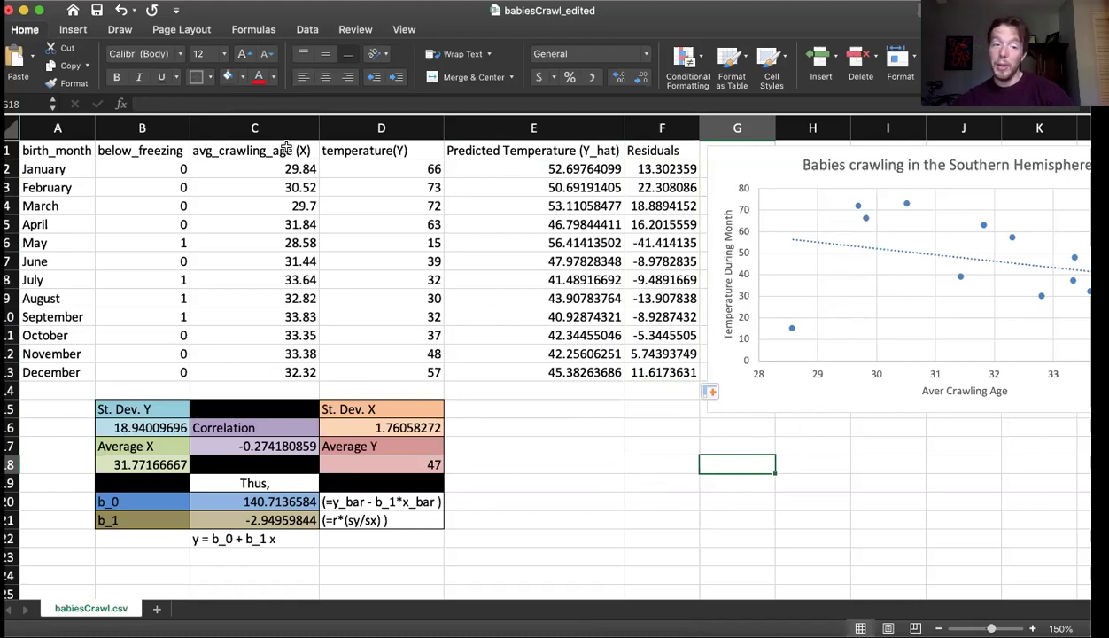
left_click_drag(286, 148, 267, 372)
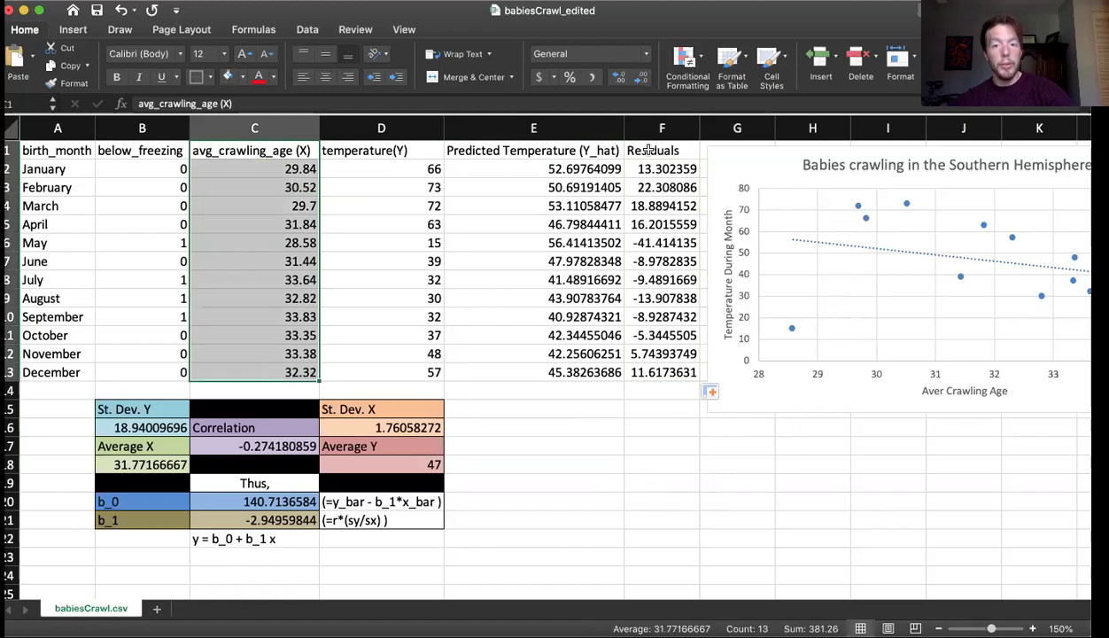
left_click_drag(651, 150, 649, 377)
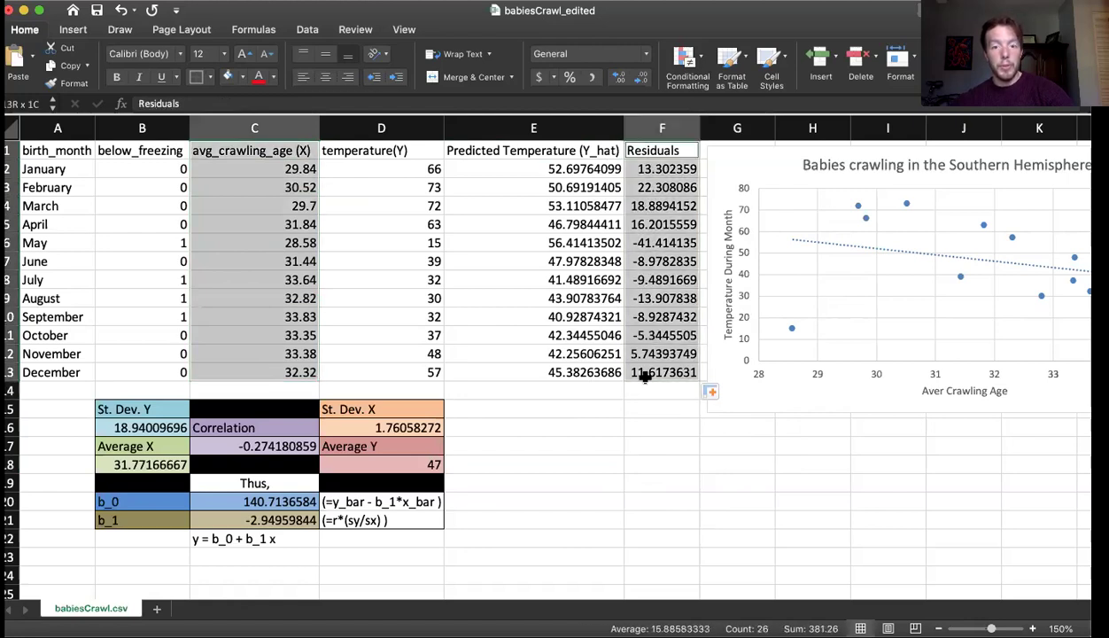
left_click(73, 29)
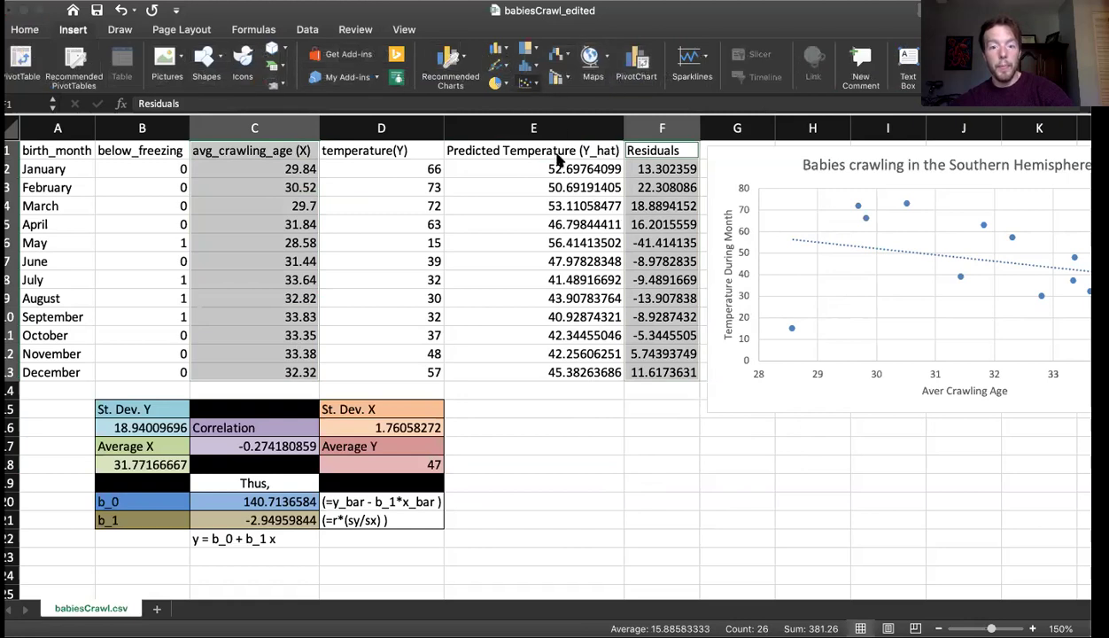
Drag the new Residuals scatter chart down below the Babies crawling chart.
left_click_drag(651, 269, 892, 488)
scroll(1037, 467, "down", 3)
scroll(1036, 467, "right", 1)
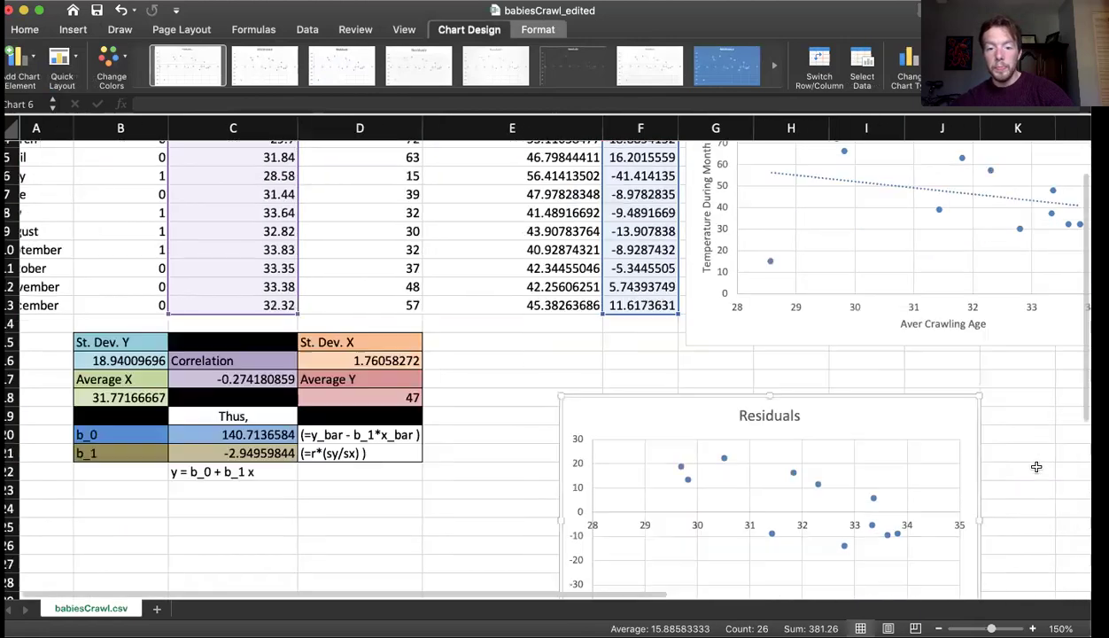
scroll(1036, 467, "down", 3)
scroll(1036, 466, "right", 2)
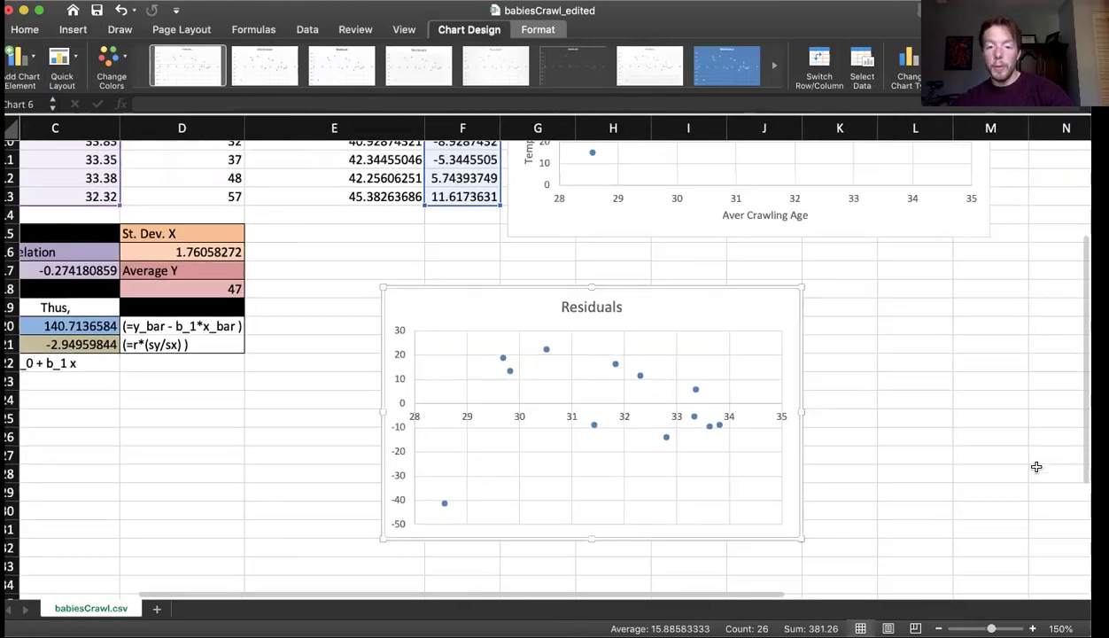
scroll(1037, 467, "up", 1)
scroll(1036, 467, "left", 1)
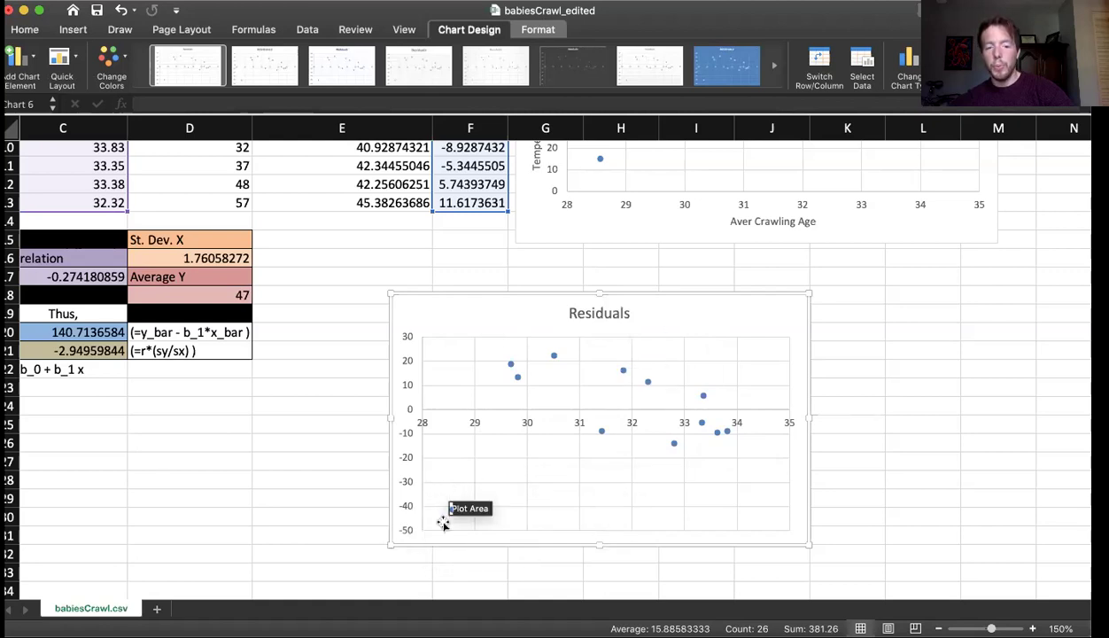
scroll(496, 513, "up", 5)
scroll(496, 514, "left", 3)
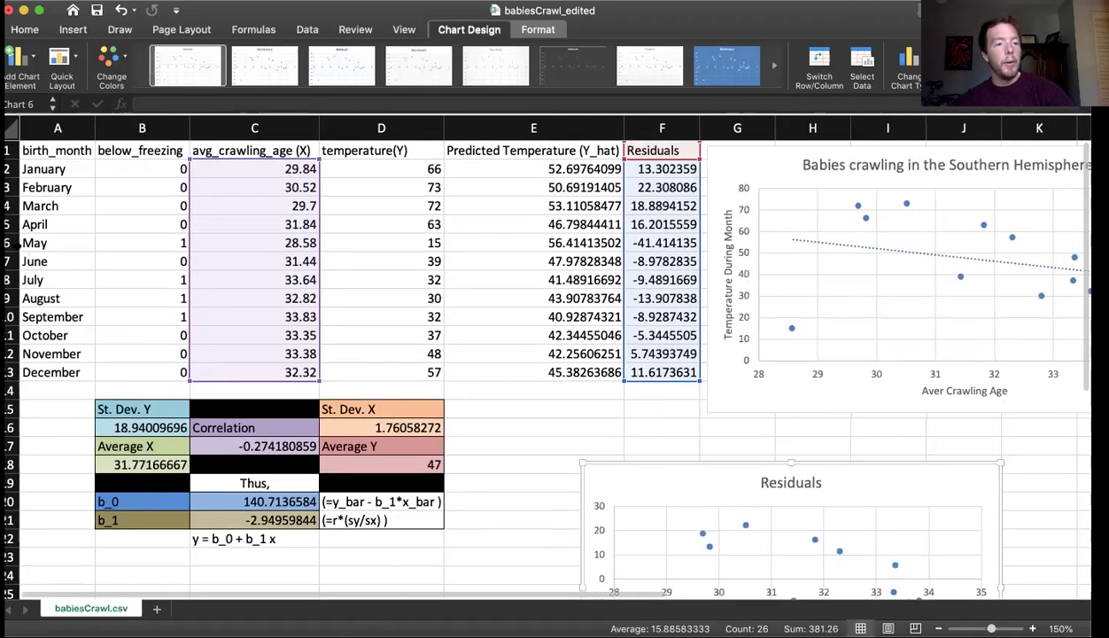
Delete the May row (row 6) so the regression statistics recalculate.
left_click(16, 243)
right_click(16, 243)
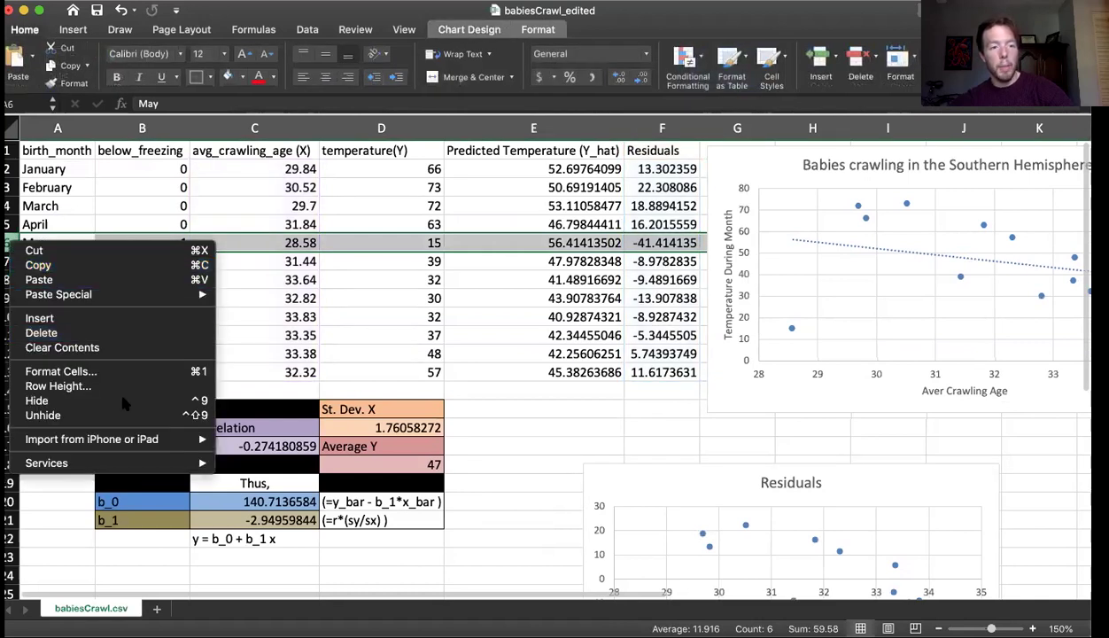
left_click(99, 335)
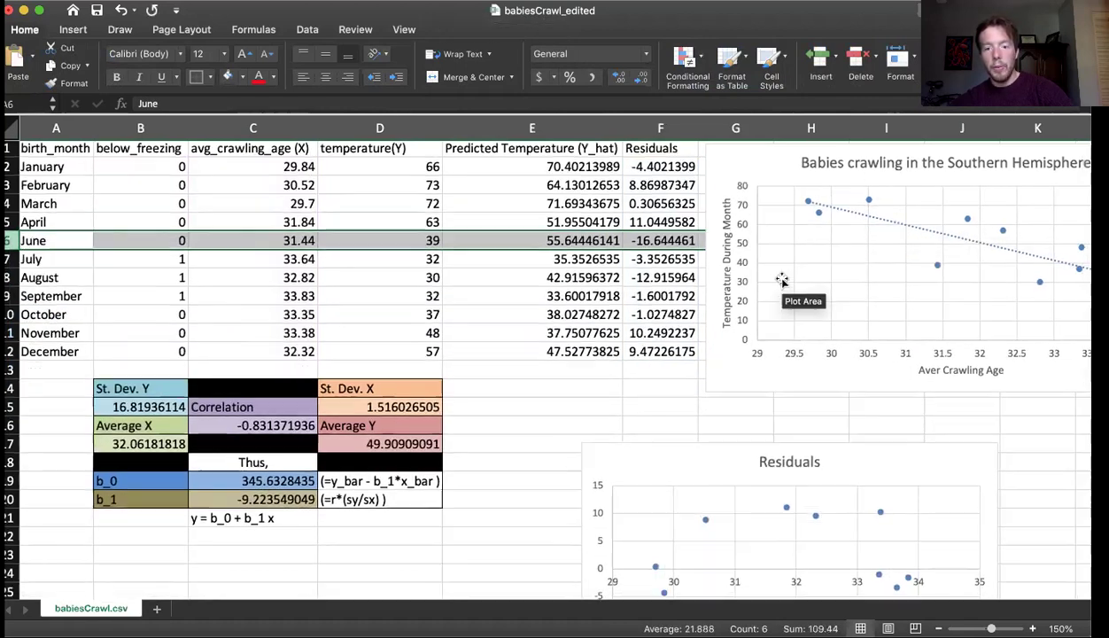
scroll(781, 279, "down", 5)
scroll(782, 280, "right", 3)
scroll(782, 280, "down", 2)
scroll(782, 280, "right", 1)
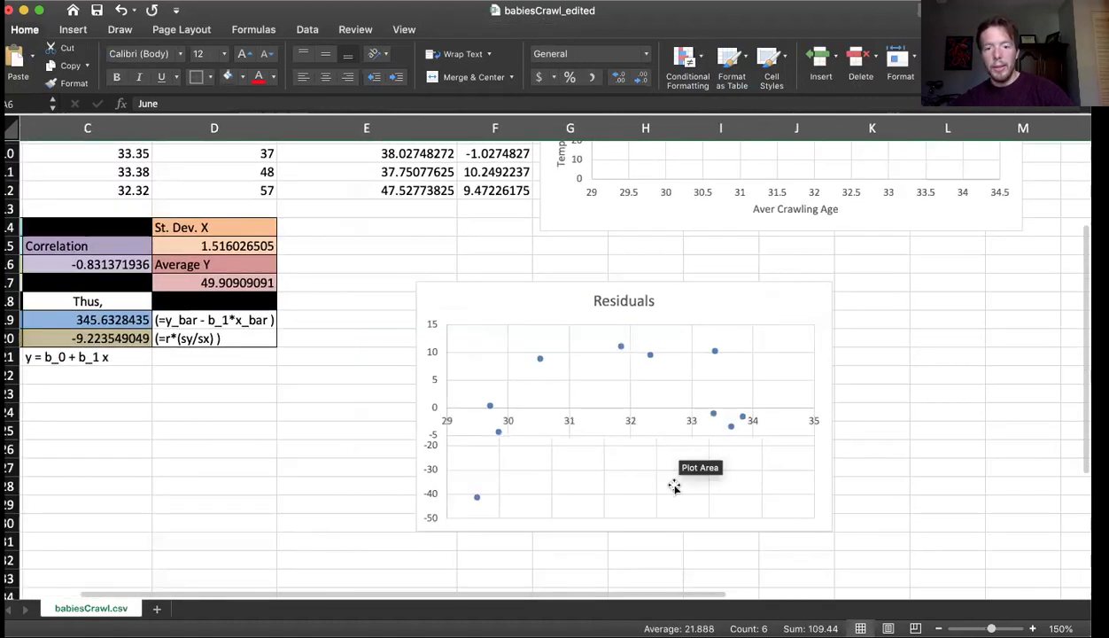
scroll(673, 485, "up", 5)
scroll(682, 411, "down", 1)
scroll(681, 411, "up", 1)
scroll(681, 411, "left", 4)
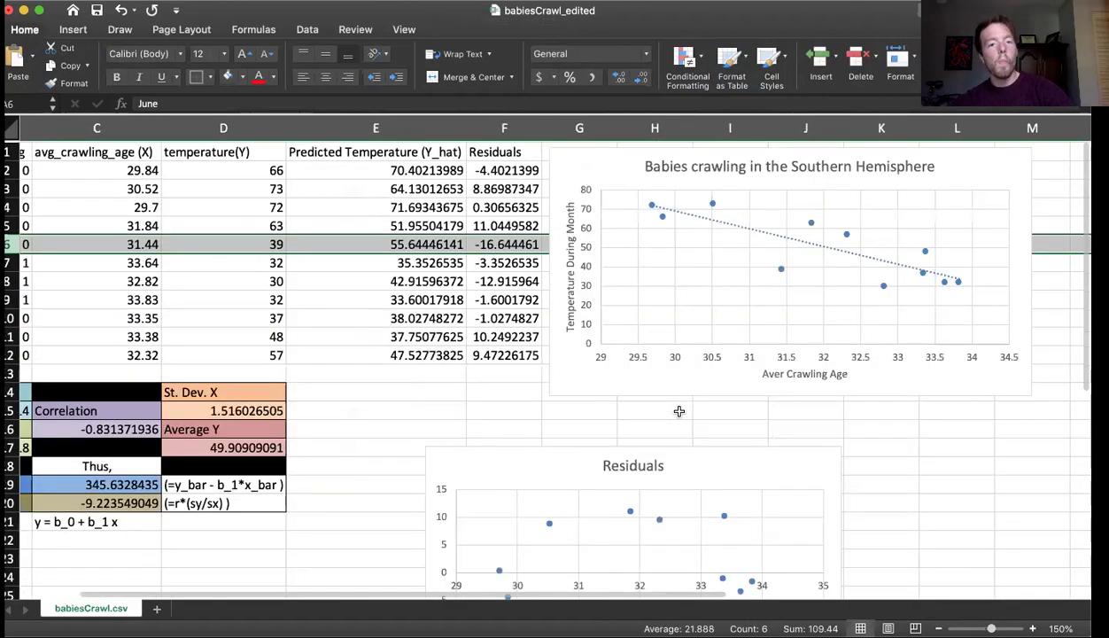
Check the June residual and b_0 formulas, then delete the outdated Residuals chart.
left_click(523, 239)
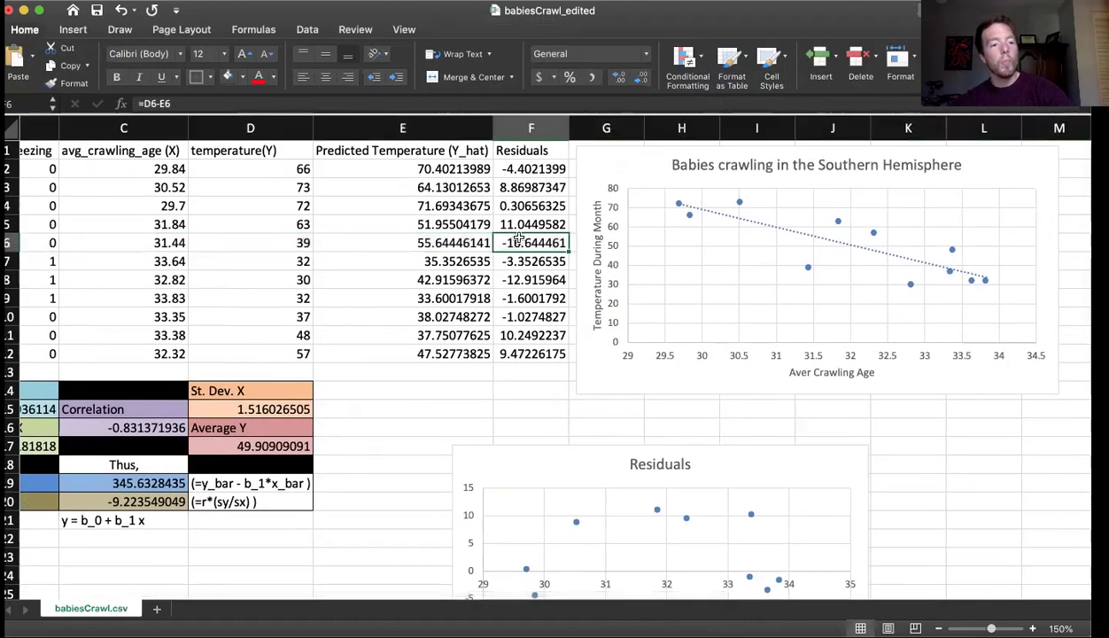
left_click(124, 479)
scroll(572, 529, "down", 5)
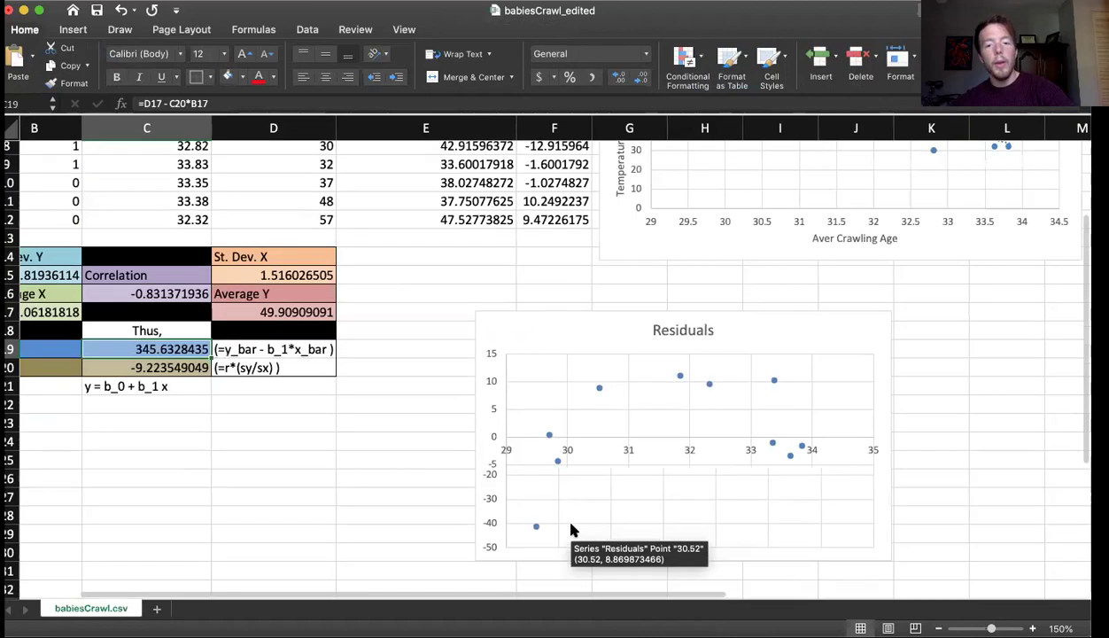
left_click(760, 316)
key("Delete")
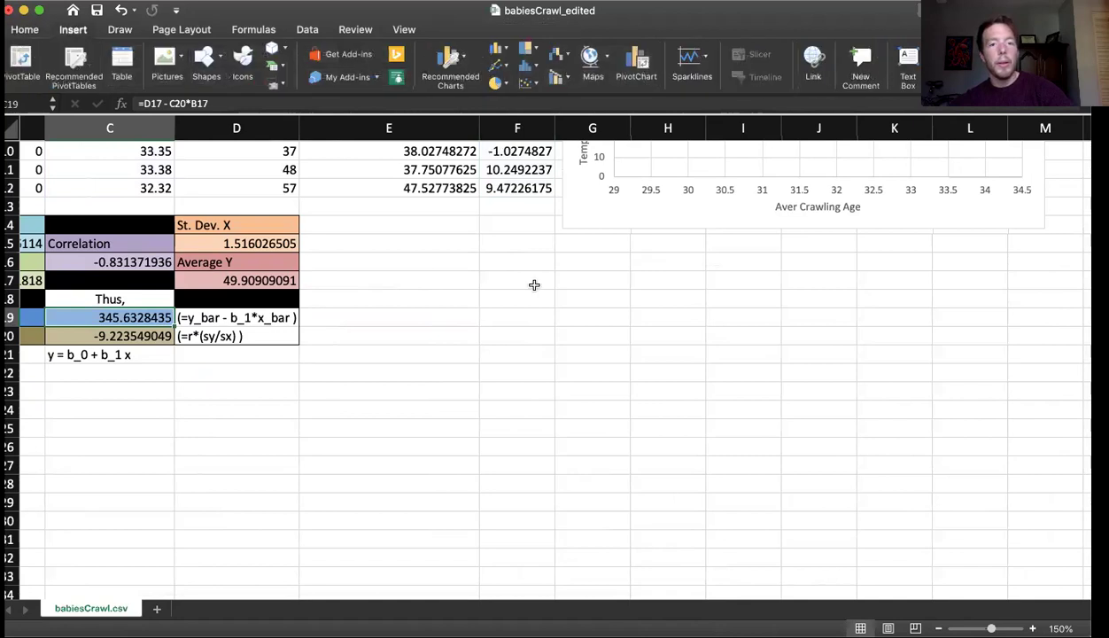
Insert a scatter chart of crawling ages C2:C12 against residuals F2:F12, placed beside the statistics.
scroll(532, 285, "up", 5)
scroll(268, 176, "left", 1)
left_click_drag(269, 176, 266, 351)
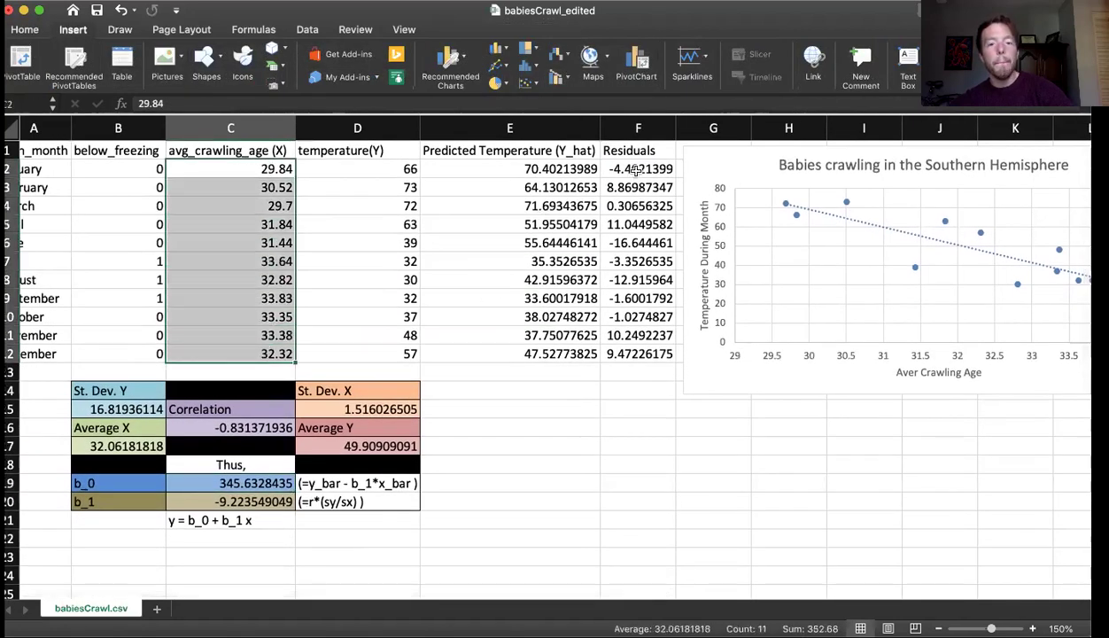
left_click_drag(640, 168, 640, 353)
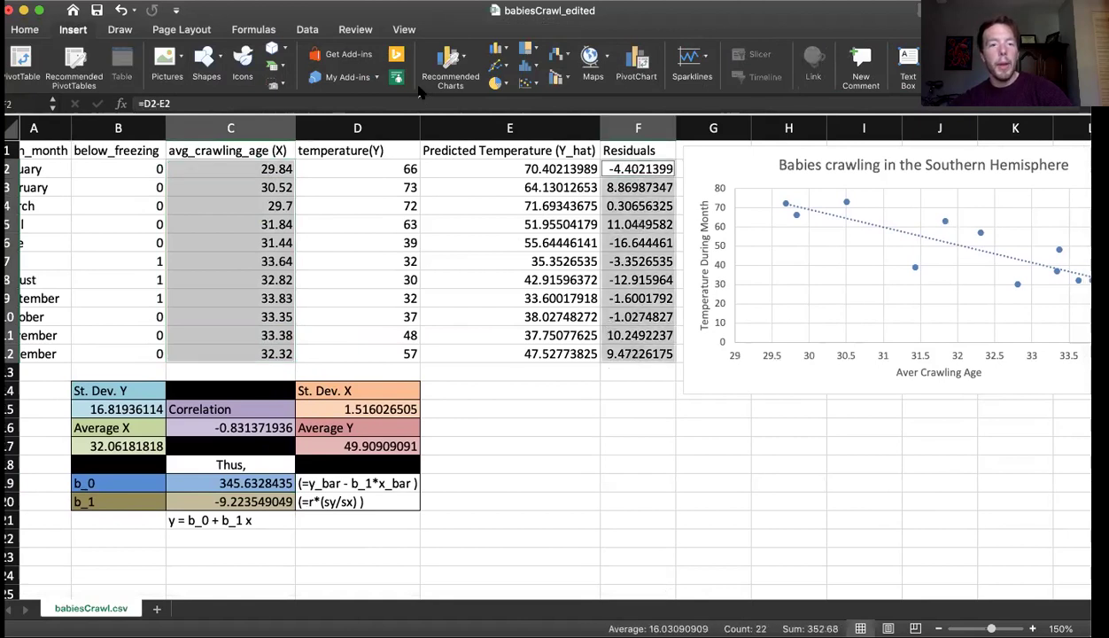
left_click(556, 78)
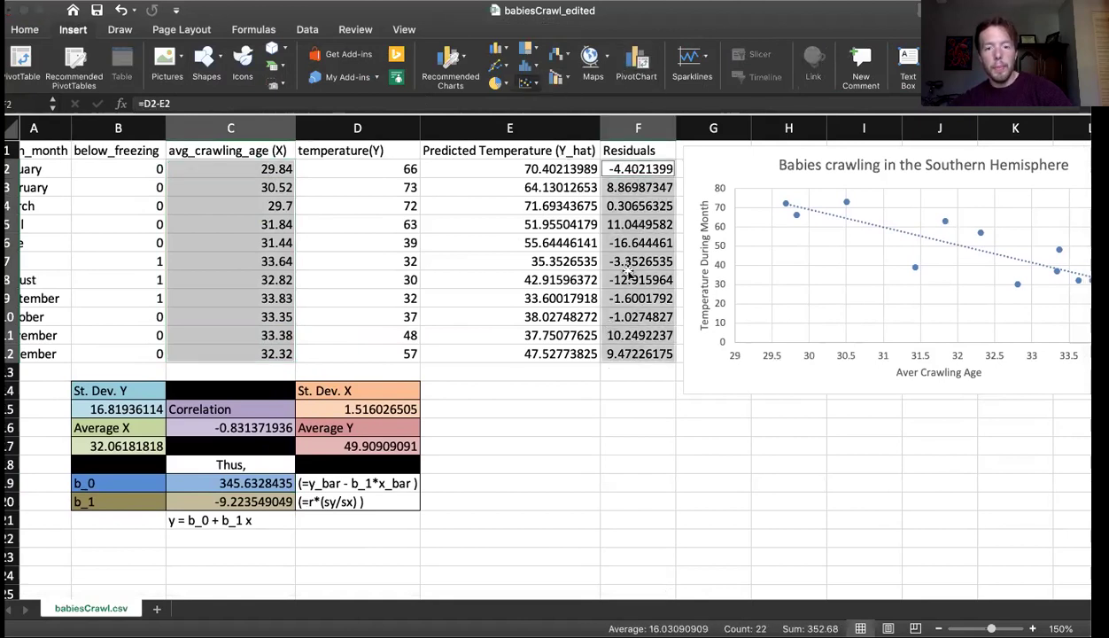
scroll(680, 383, "down", 5)
scroll(680, 383, "right", 1)
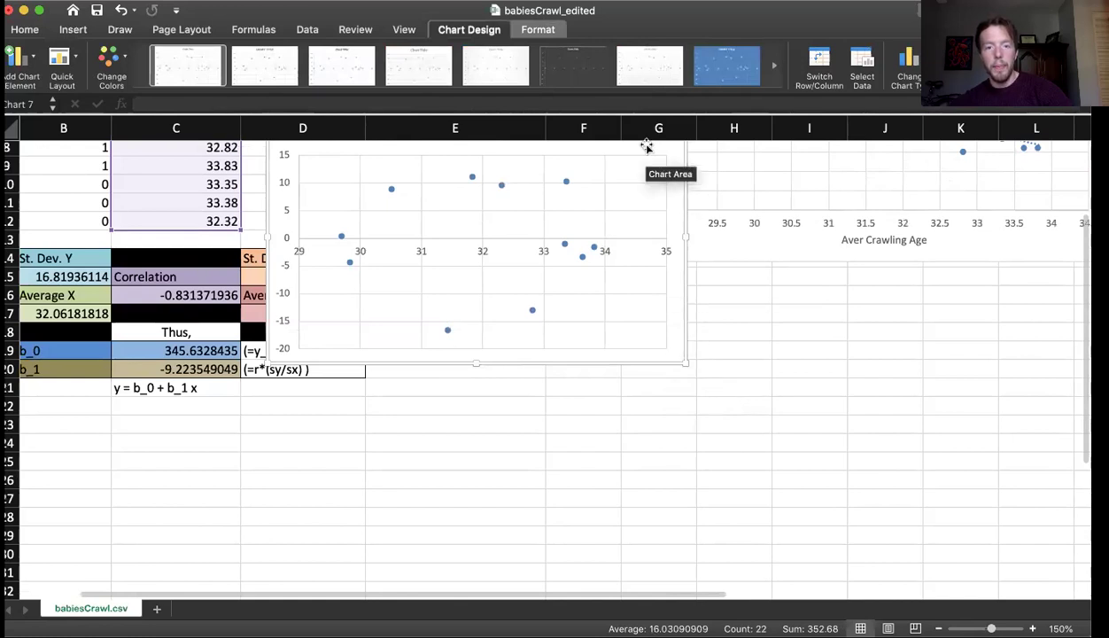
left_click_drag(647, 150, 851, 353)
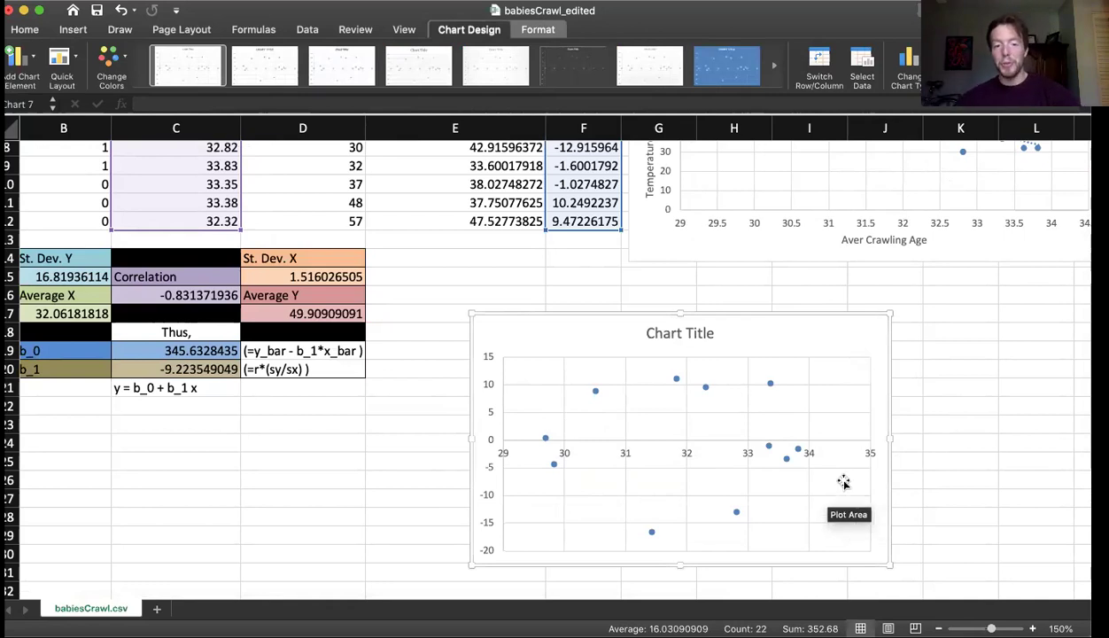
Replace the residual chart's placeholder title with 'Residual Plot'.
left_click(673, 333)
double_click(672, 332)
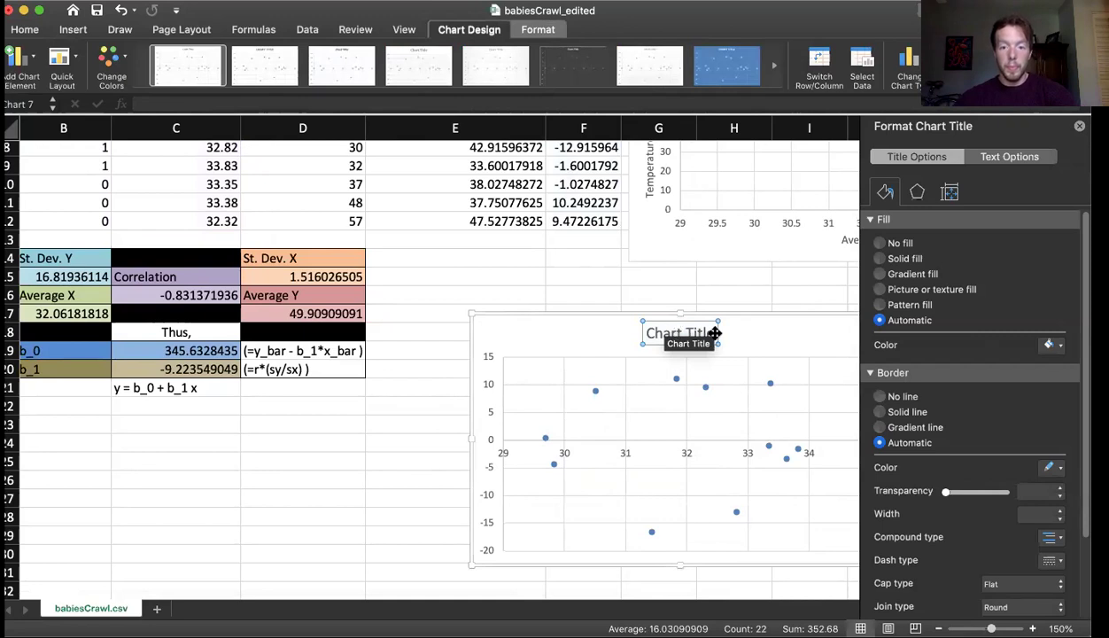
left_click_drag(709, 332, 645, 334)
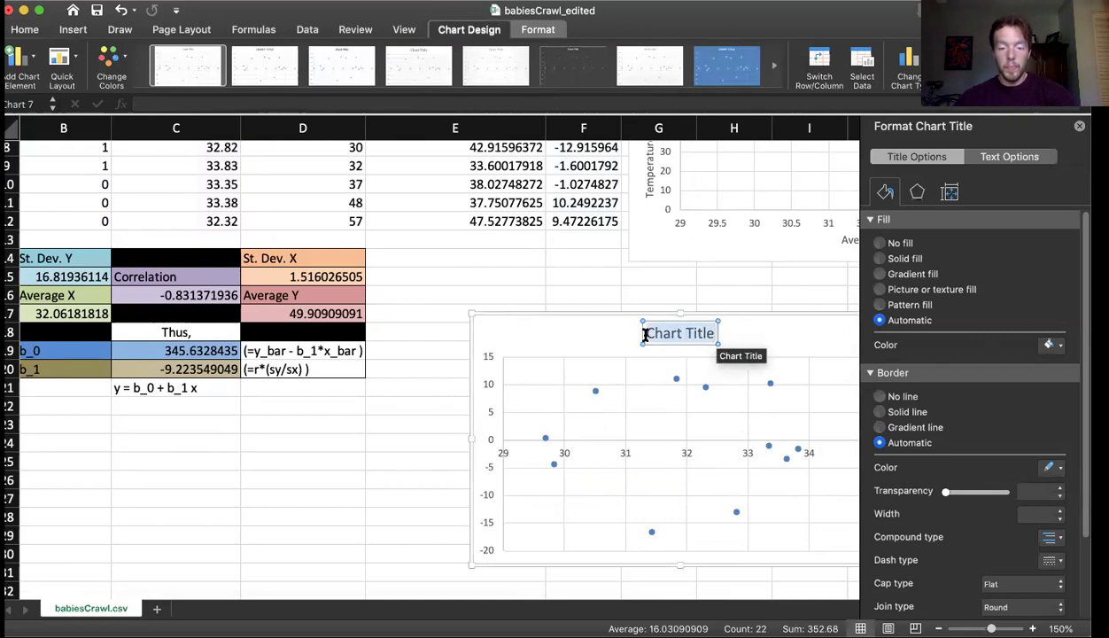
key("BackSpace")
type("Residual Plot")
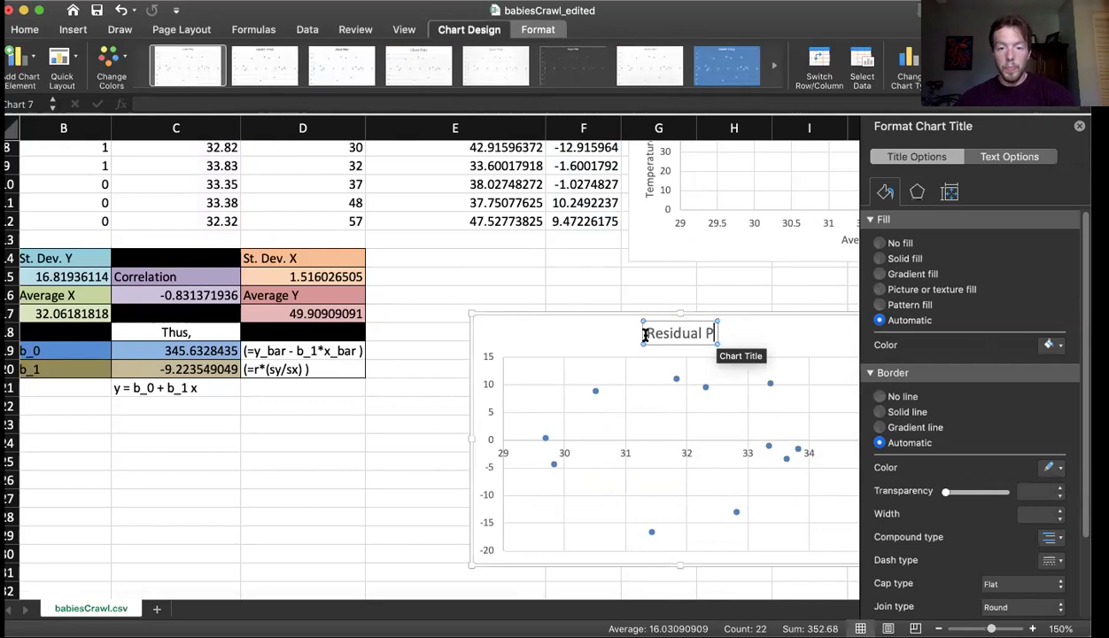
left_click(573, 335)
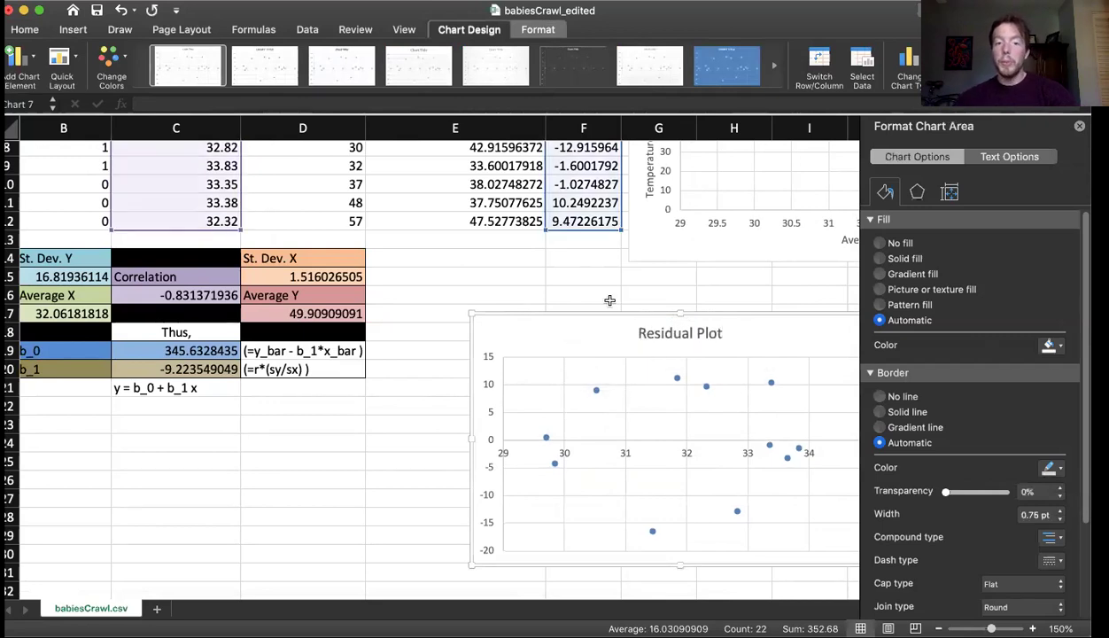
scroll(610, 301, "up", 5)
scroll(610, 301, "right", 5)
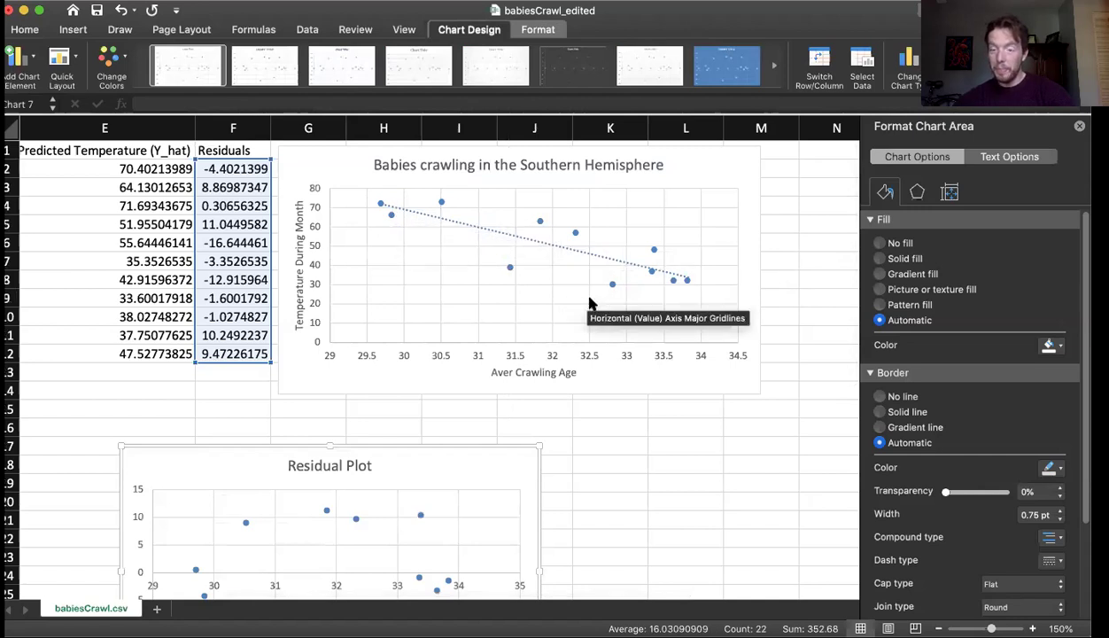
Undo the title, move and insertion of the new residual chart, bringing back the original Residuals chart.
scroll(592, 304, "left", 5)
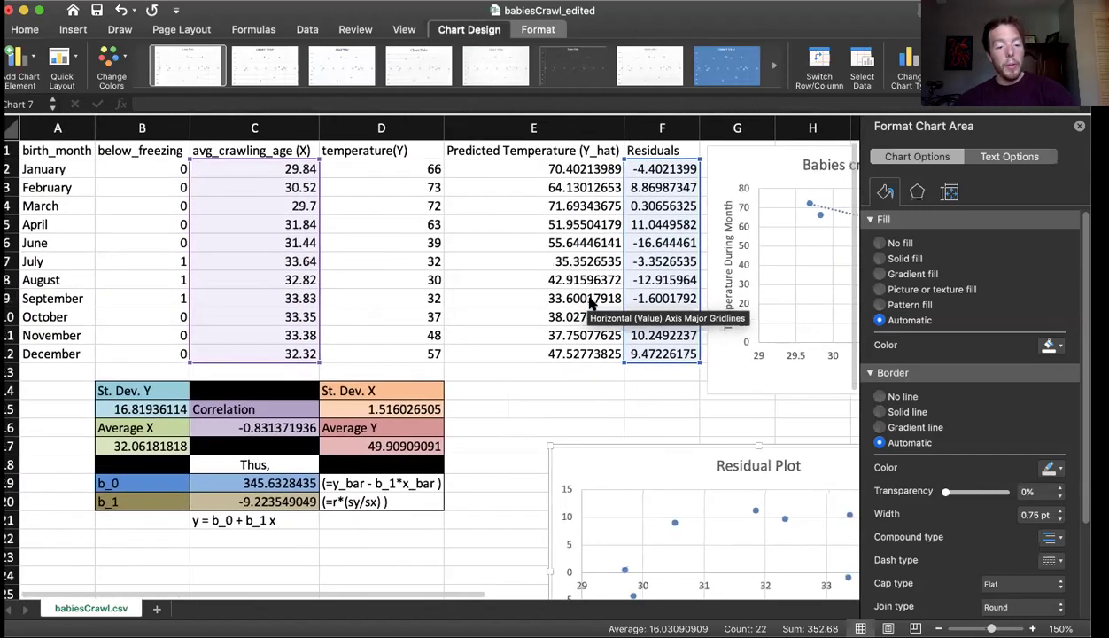
scroll(591, 303, "down", 5)
scroll(591, 304, "right", 5)
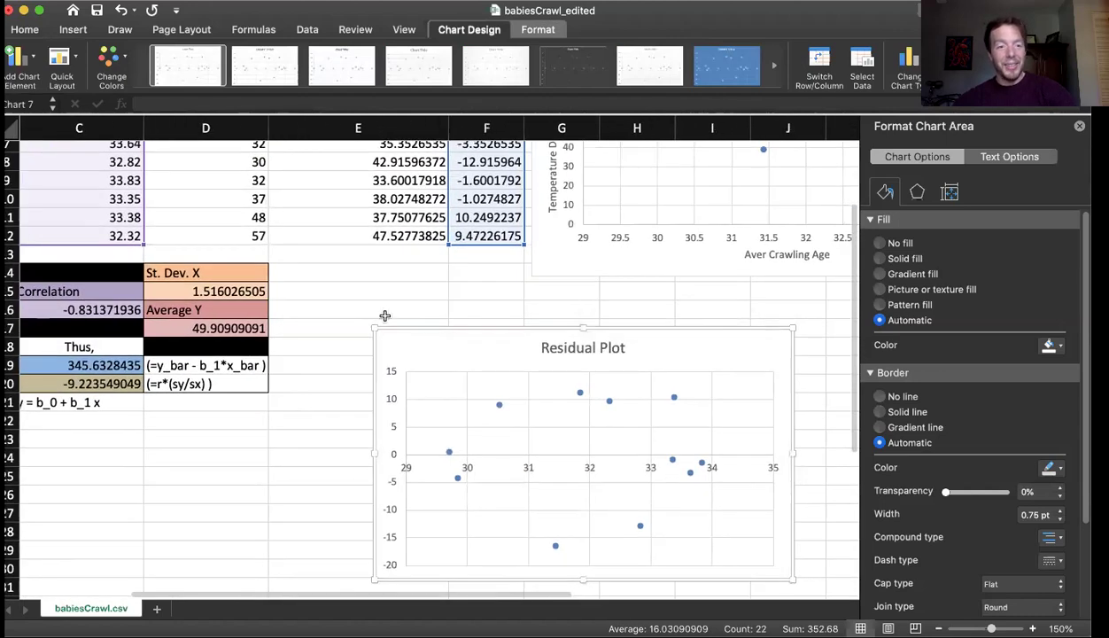
scroll(384, 315, "down", 1)
scroll(384, 315, "up", 5)
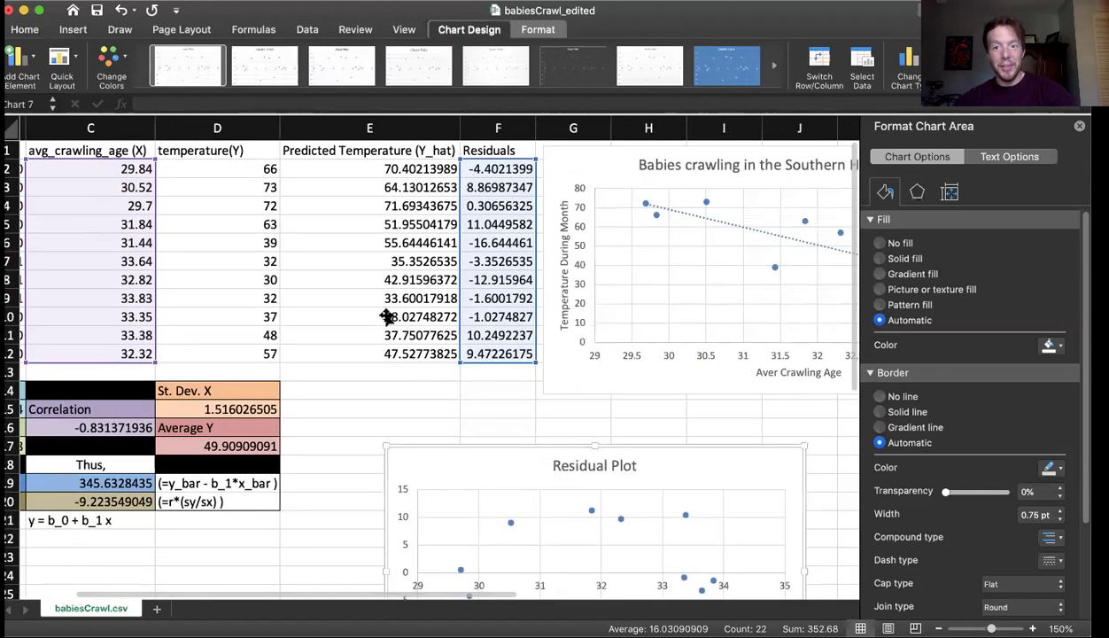
scroll(514, 286, "right", 3)
scroll(514, 286, "left", 5)
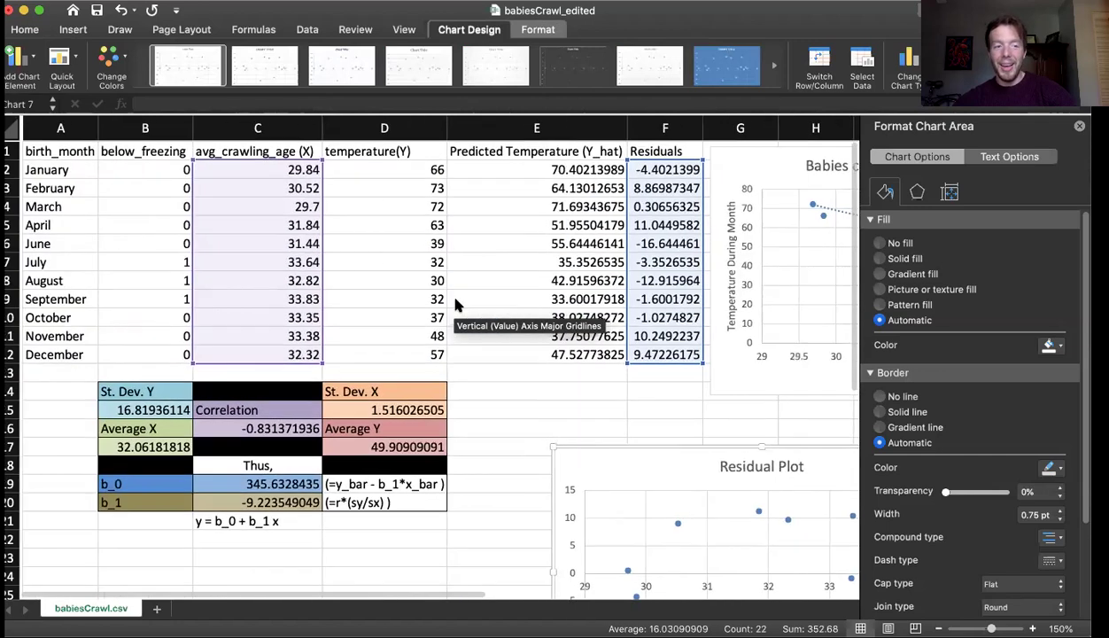
key("super+z")
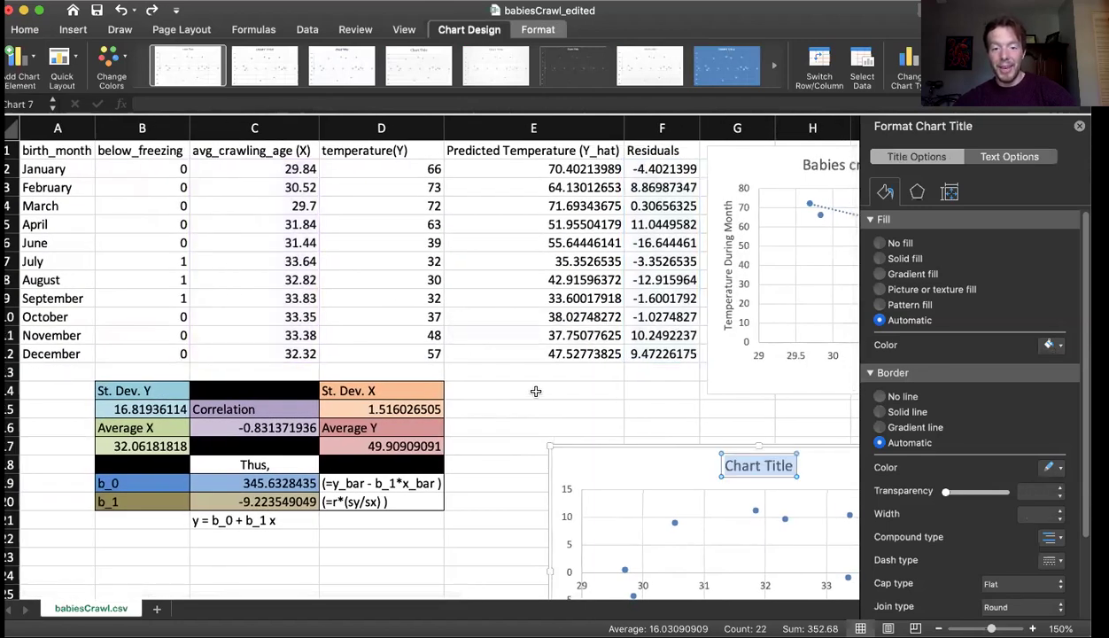
key("super+z")
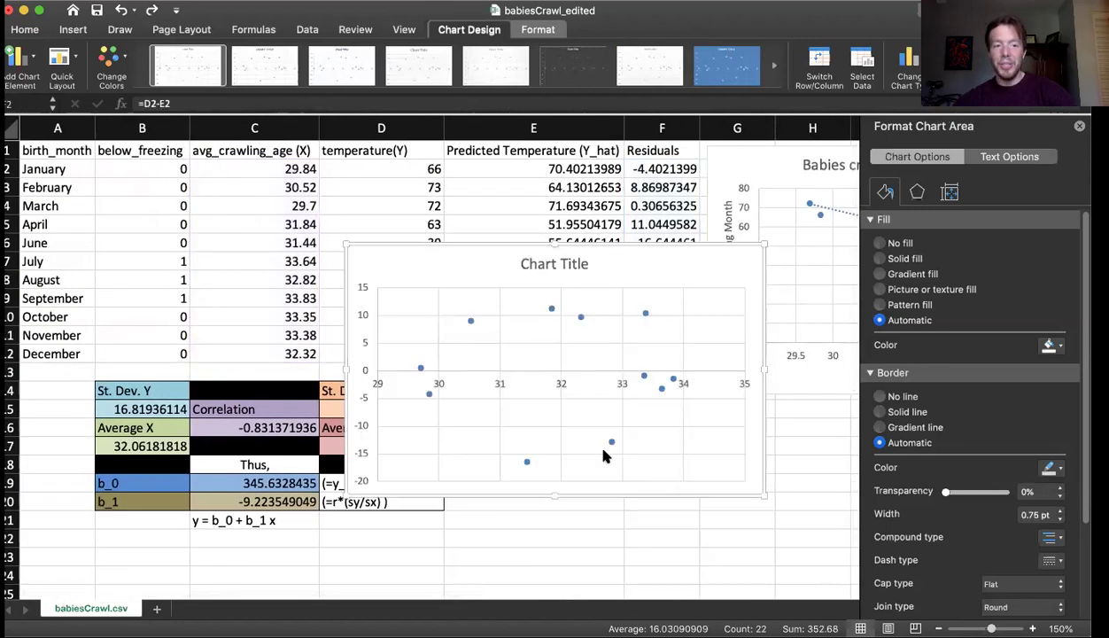
key("super+z")
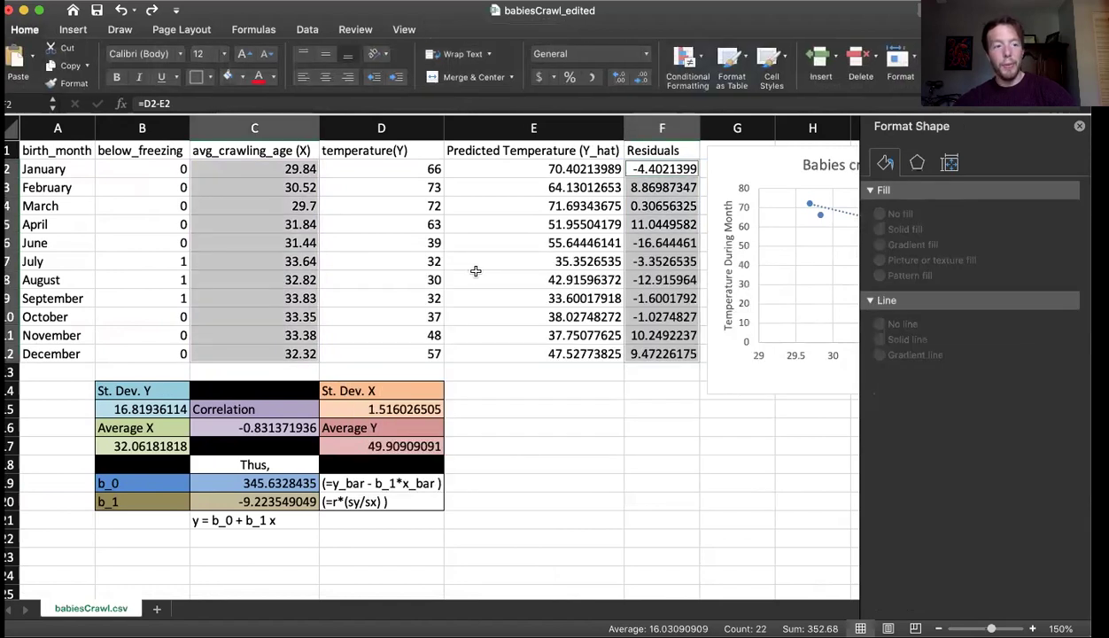
key("super+y")
Select the restored Residuals chart and delete it.
left_click(676, 491)
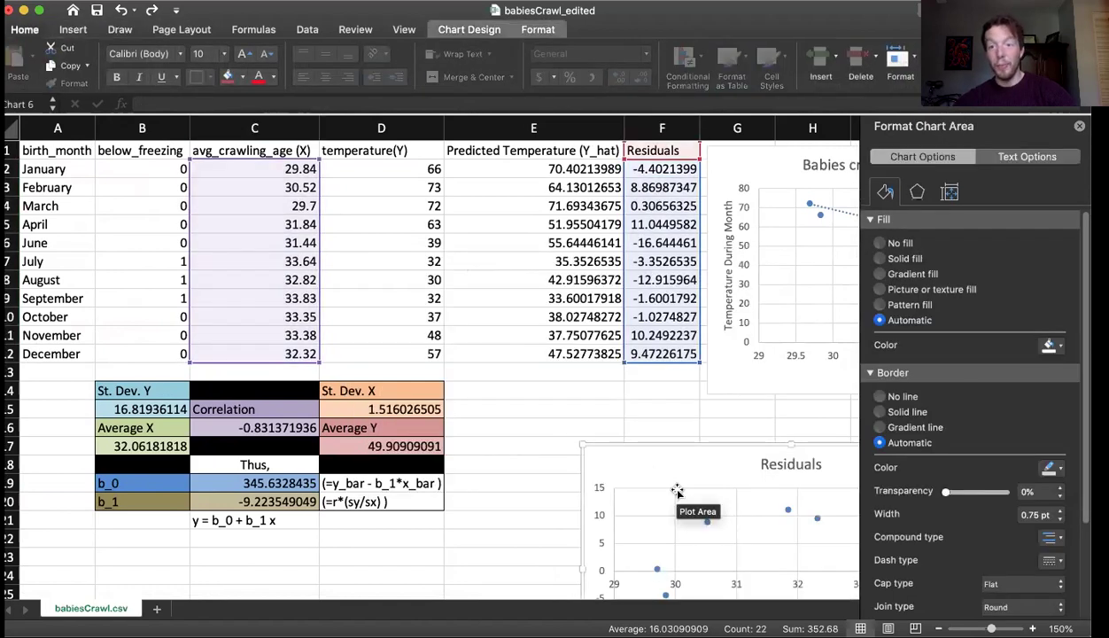
left_click(716, 465)
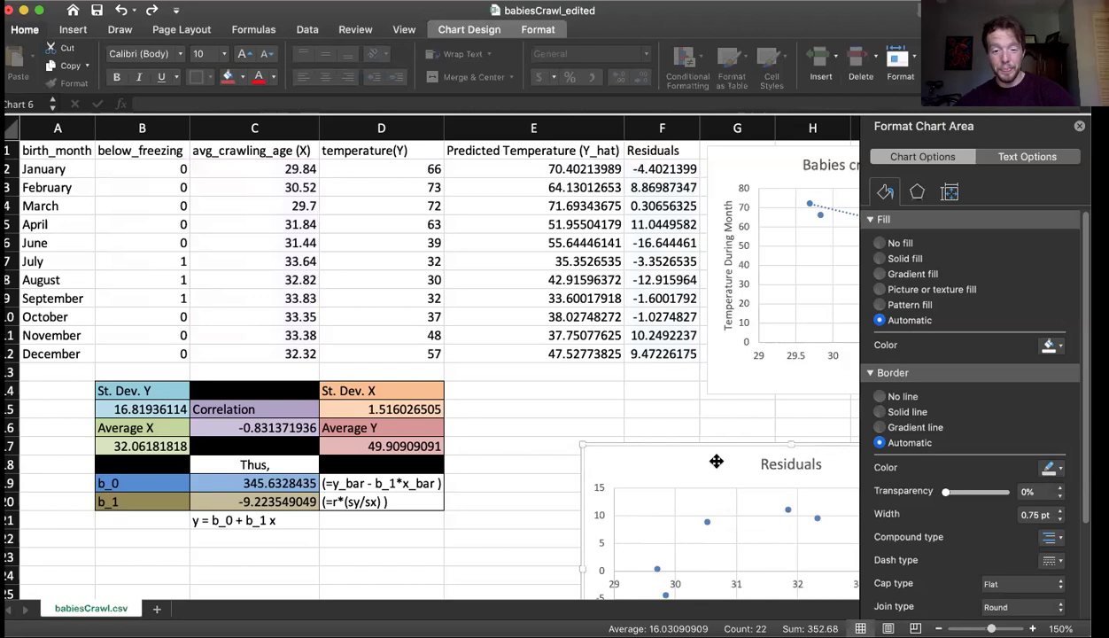
key("Escape")
key("Delete")
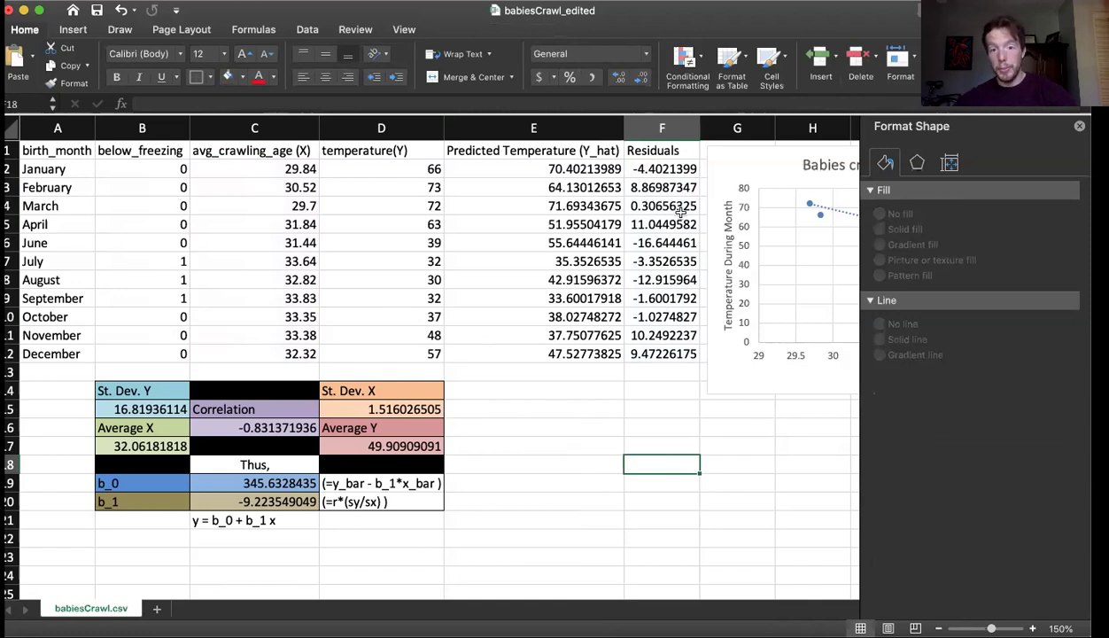
left_click(528, 168)
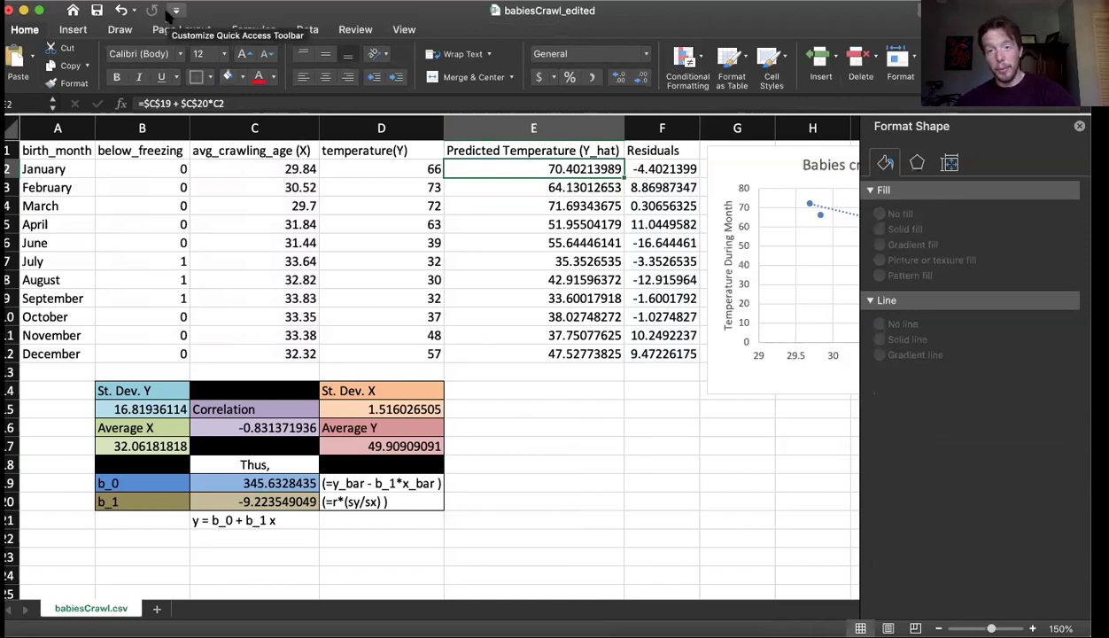
scroll(165, 298, "down", 3)
scroll(165, 298, "up", 3)
scroll(167, 301, "right", 1)
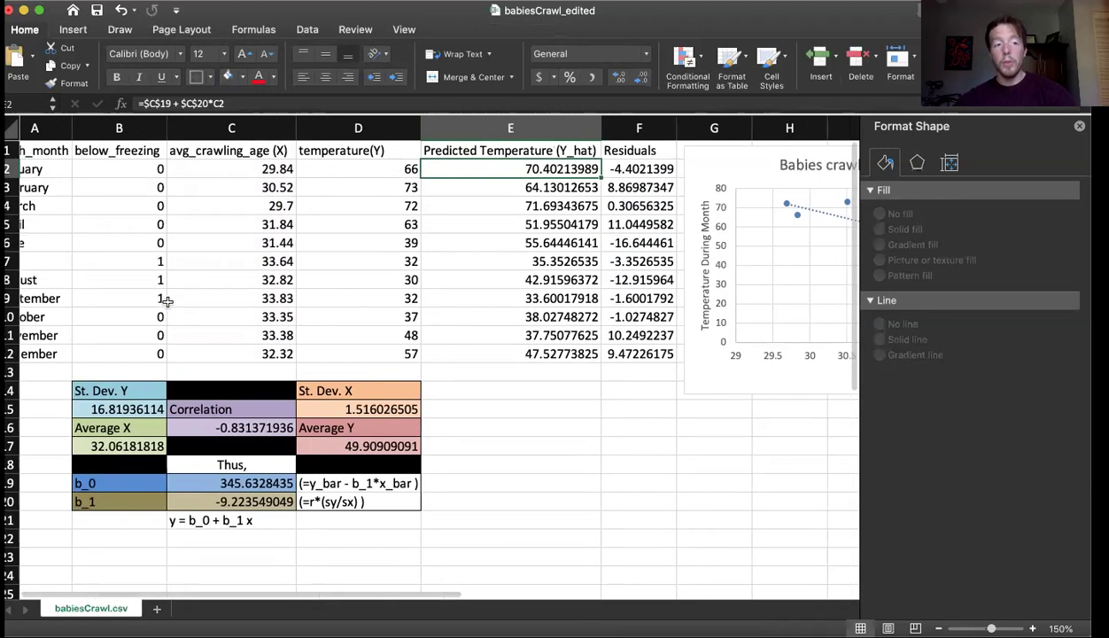
scroll(167, 301, "right", 5)
scroll(167, 301, "left", 6)
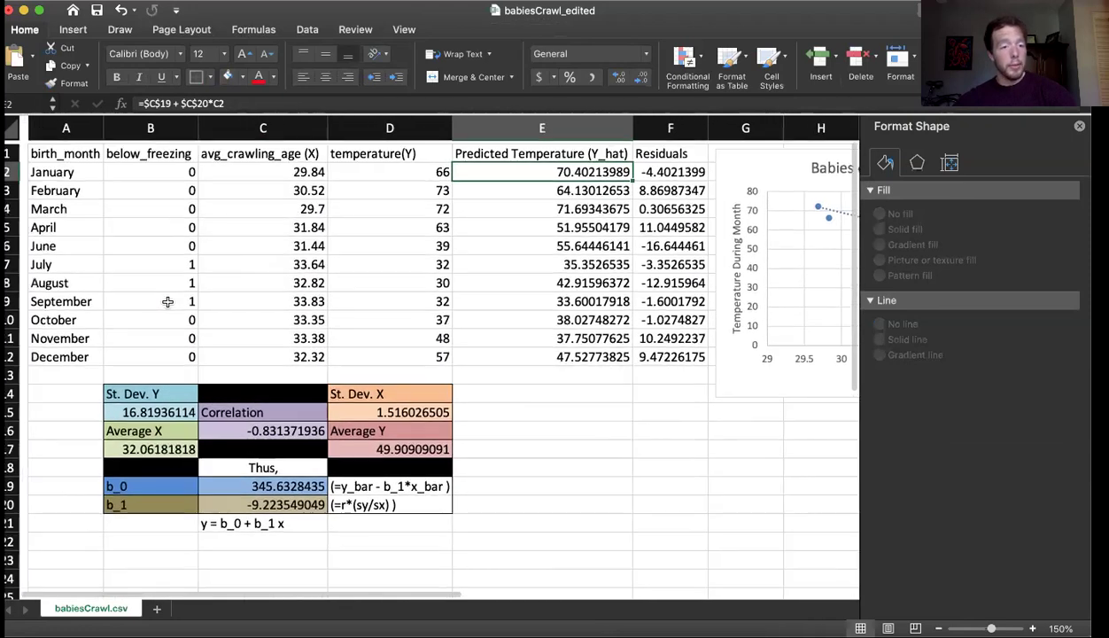
scroll(167, 306, "right", 1)
scroll(166, 300, "down", 5)
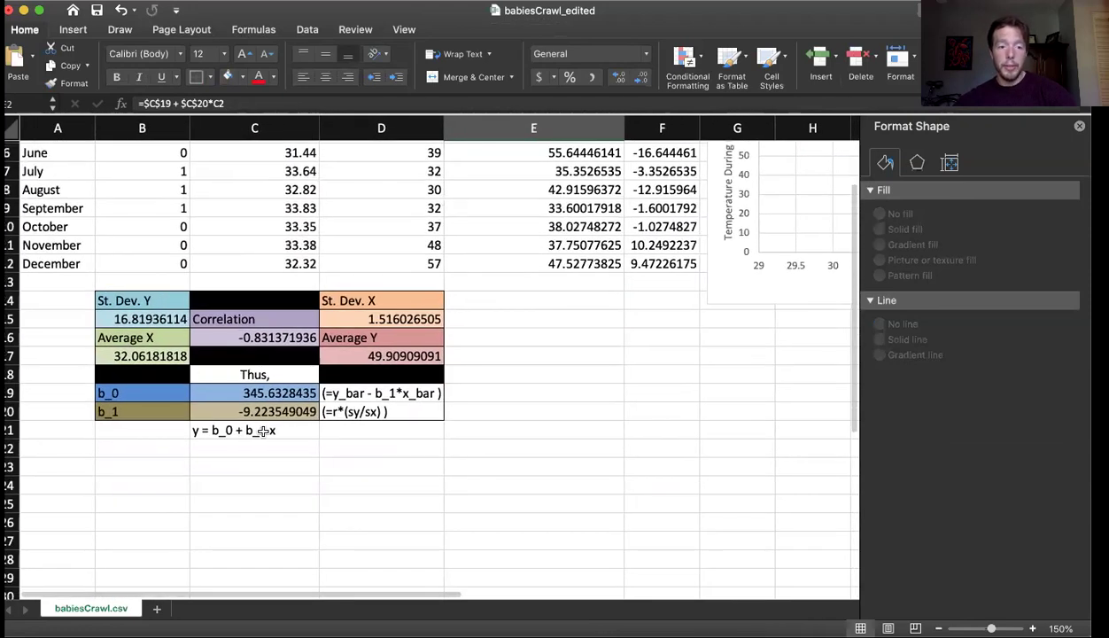
scroll(263, 431, "up", 5)
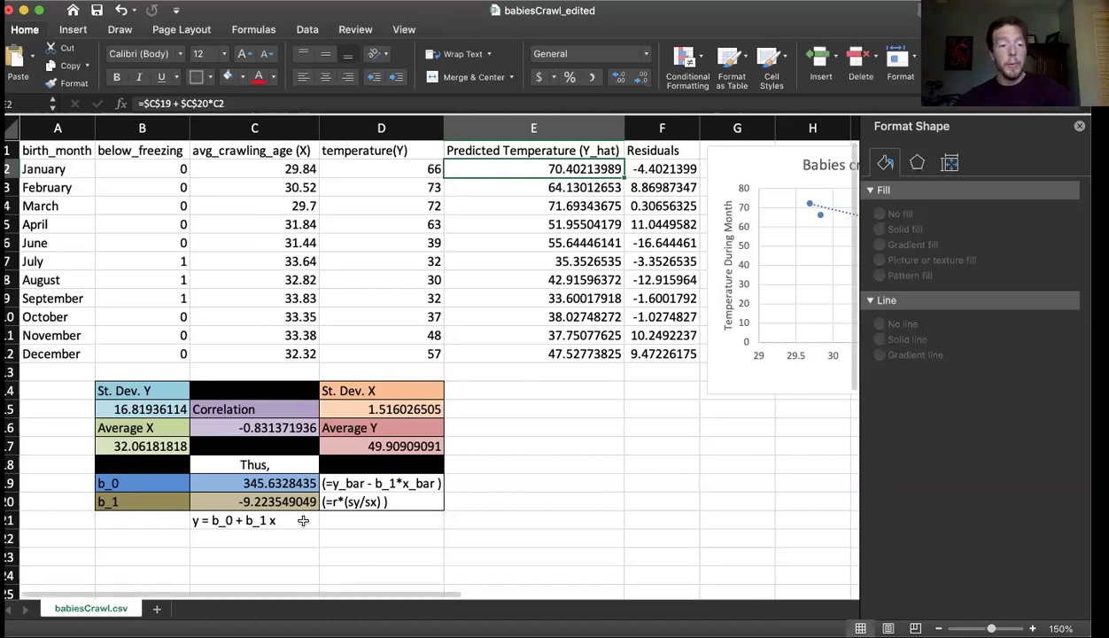
scroll(302, 520, "down", 3)
scroll(302, 520, "up", 3)
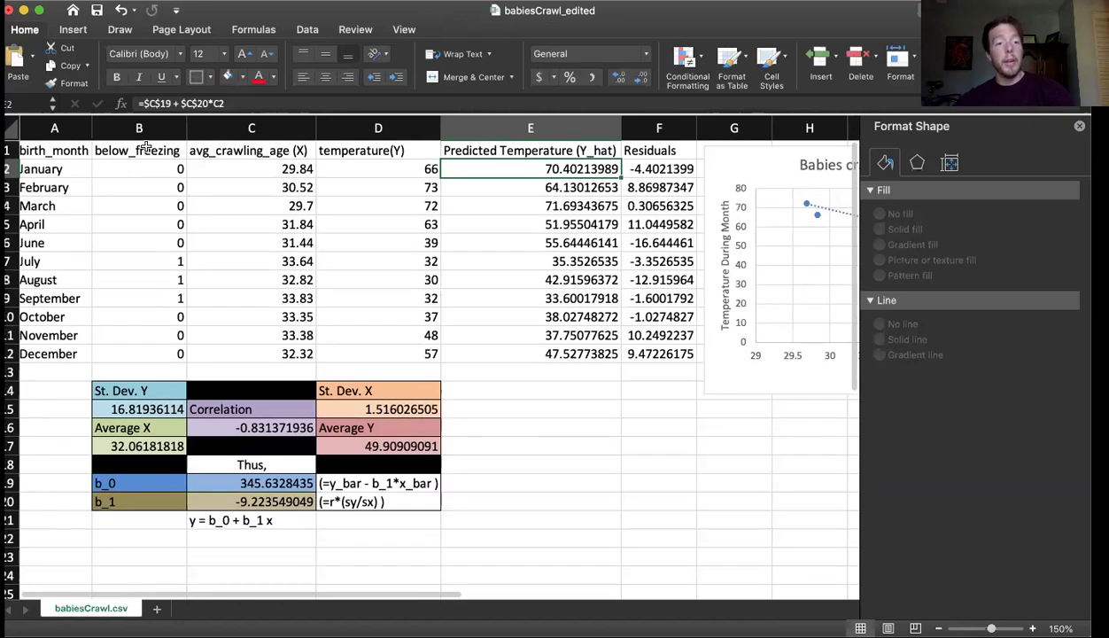
Review the below_freezing values, pointing out the July, August and September temperatures.
left_click_drag(147, 151, 149, 354)
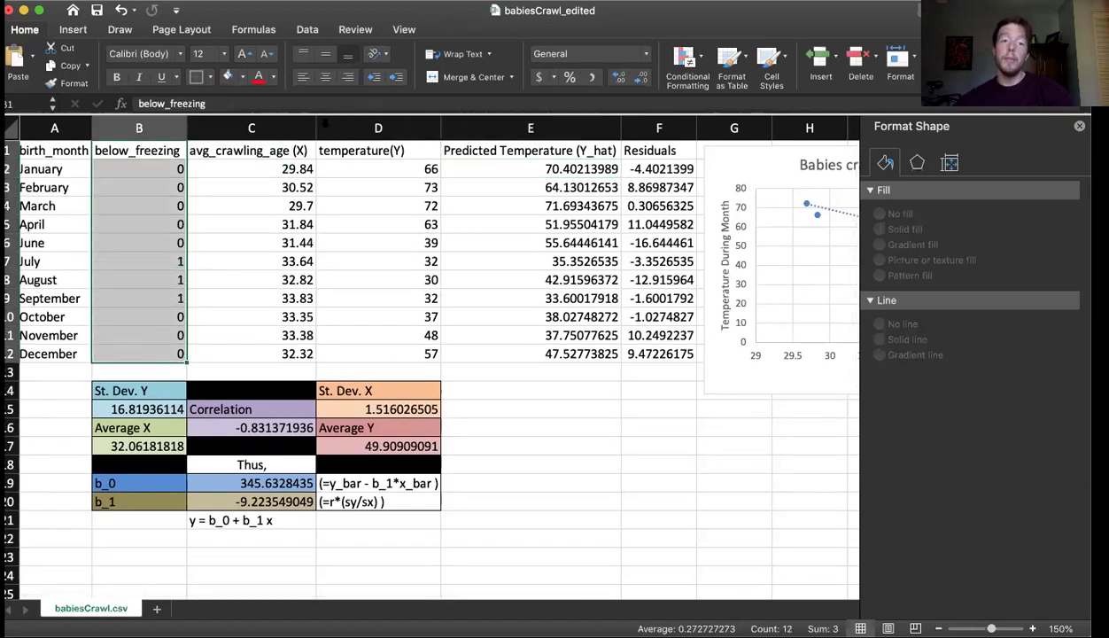
left_click(430, 266)
left_click(429, 280)
left_click(430, 299)
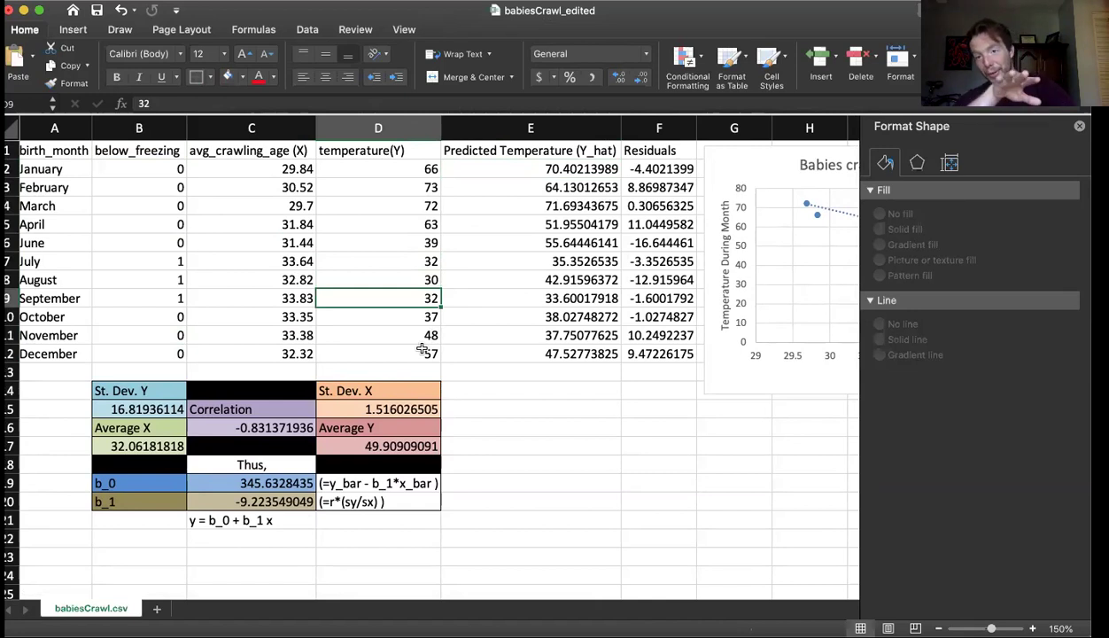
left_click(429, 257)
key("Down")
key("Down")
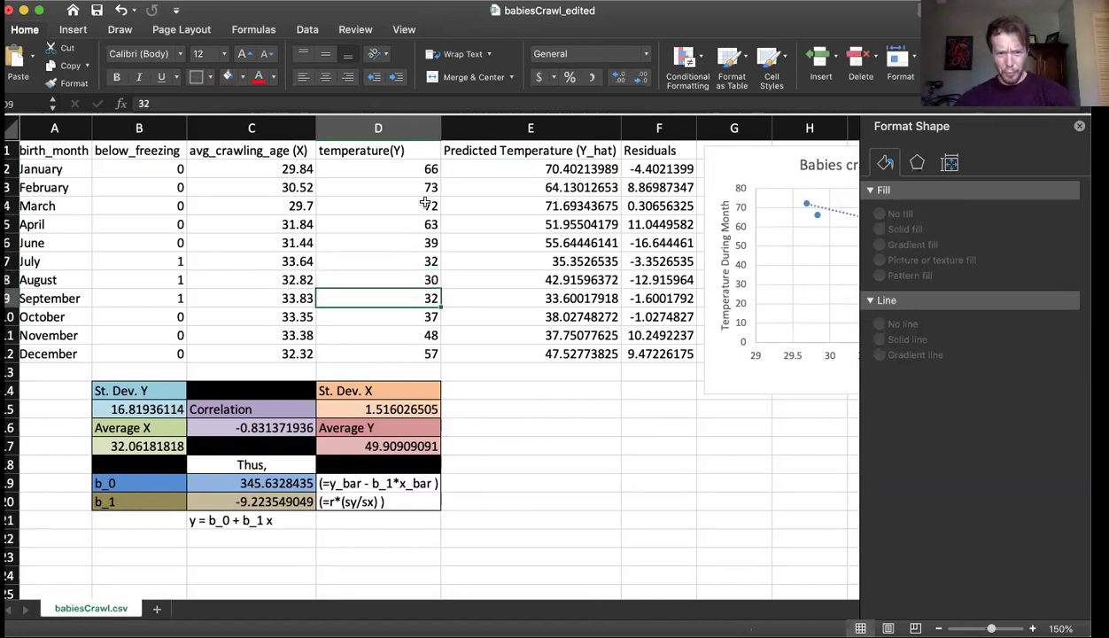
scroll(493, 357, "left", 1)
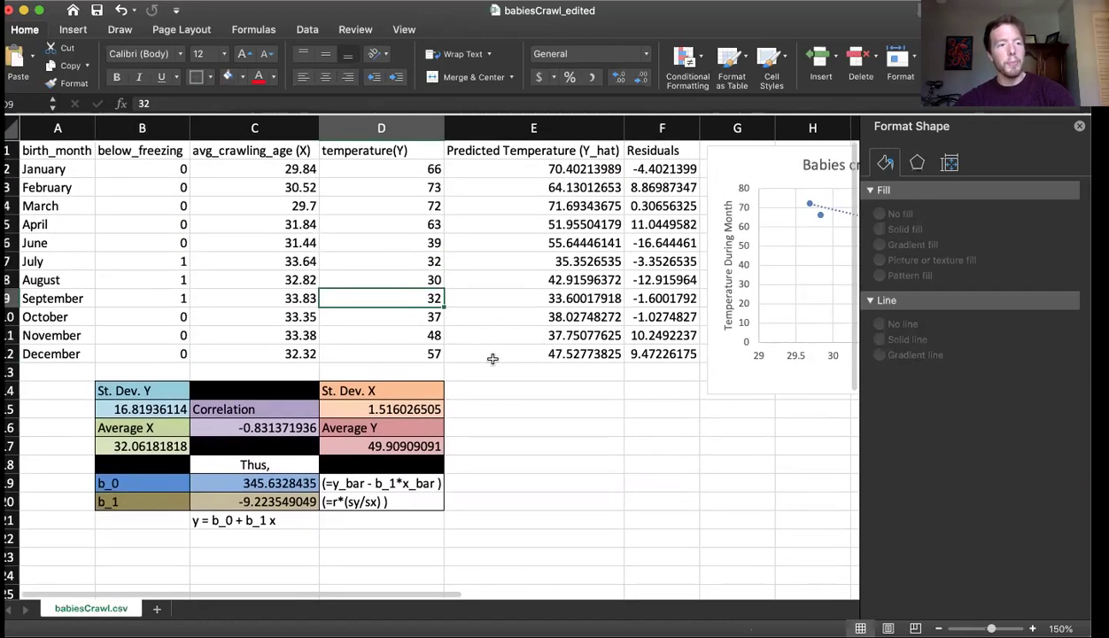
Undo back to restore the May row and fill the residual formula down to F13.
key("super+z")
key("super+z")
key("super+z")
key("super+z")
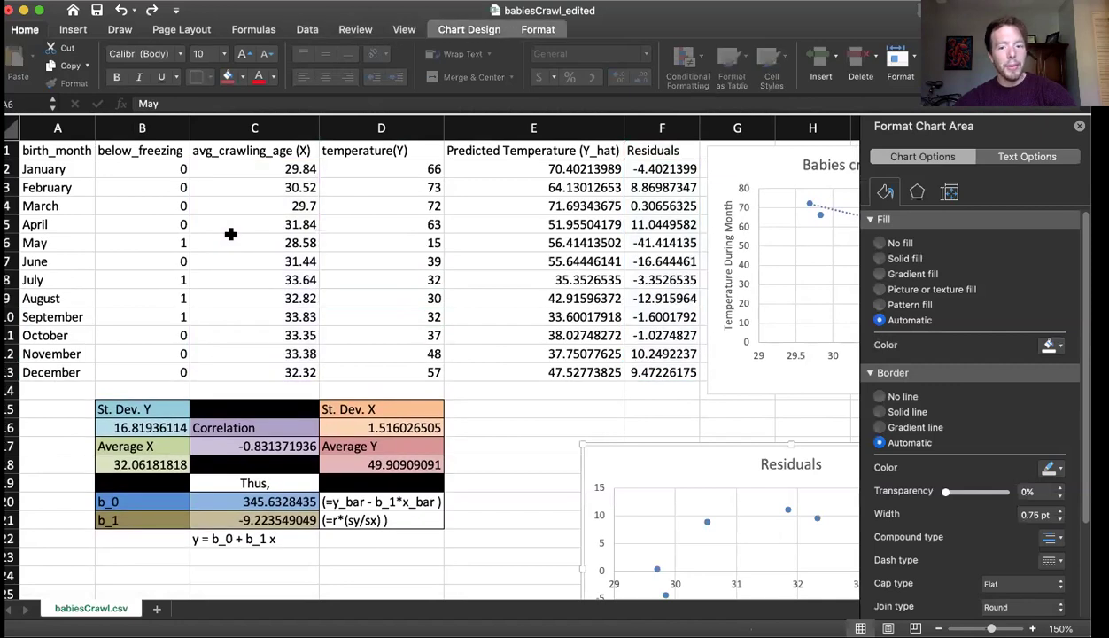
key("super+z")
key("super+z")
key("super+z")
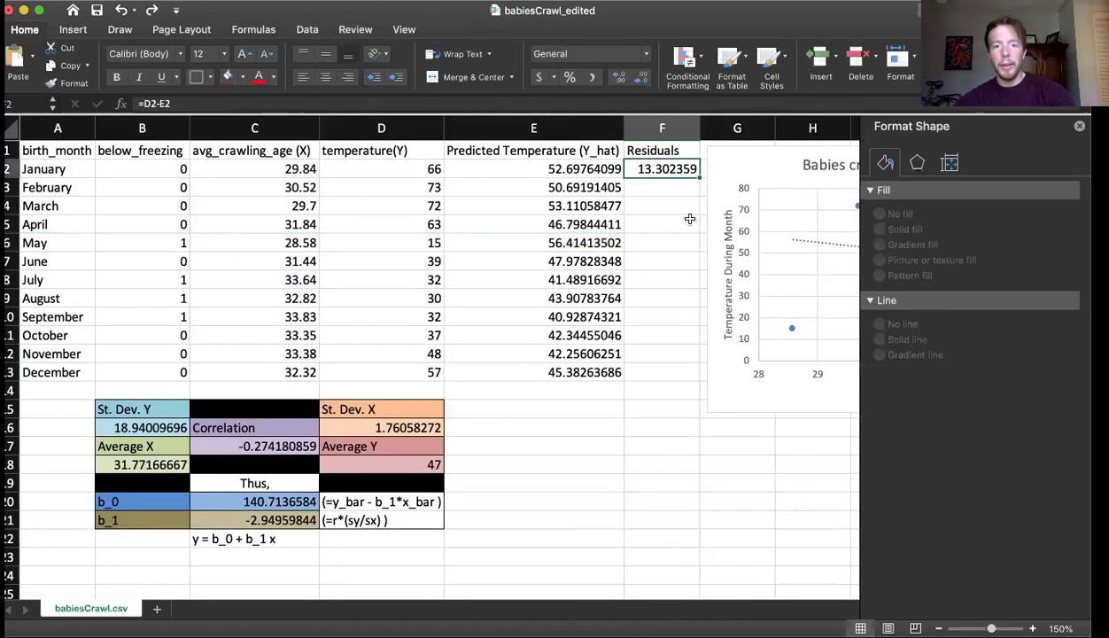
left_click_drag(701, 180, 691, 380)
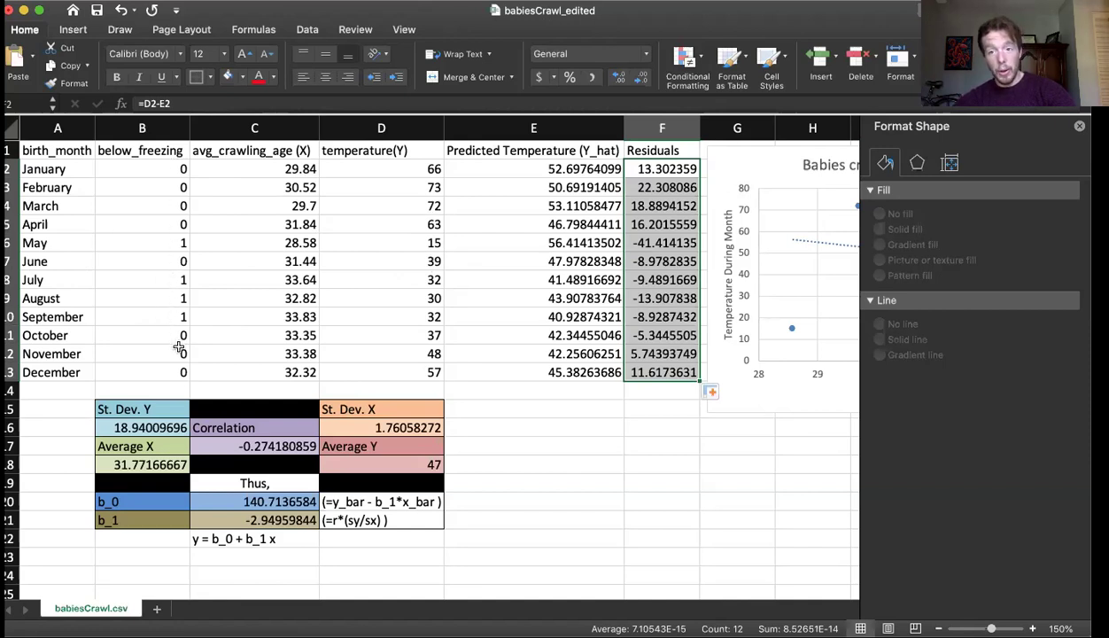
Point out the January–April below_freezing values and May's value of 1.
left_click_drag(167, 168, 165, 226)
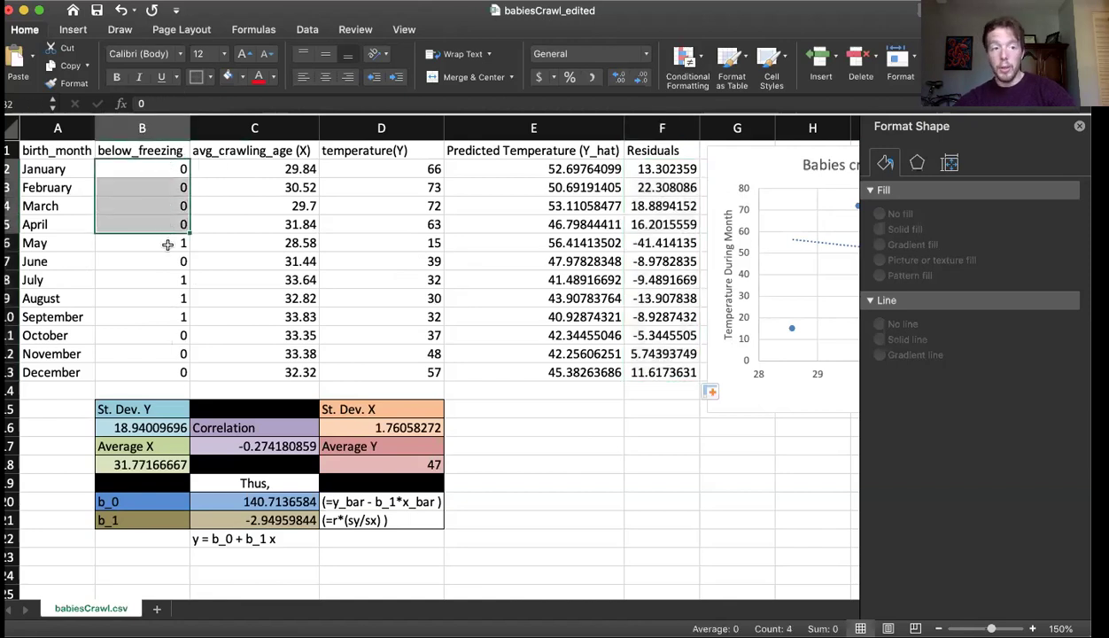
left_click(167, 245)
scroll(168, 245, "down", 5)
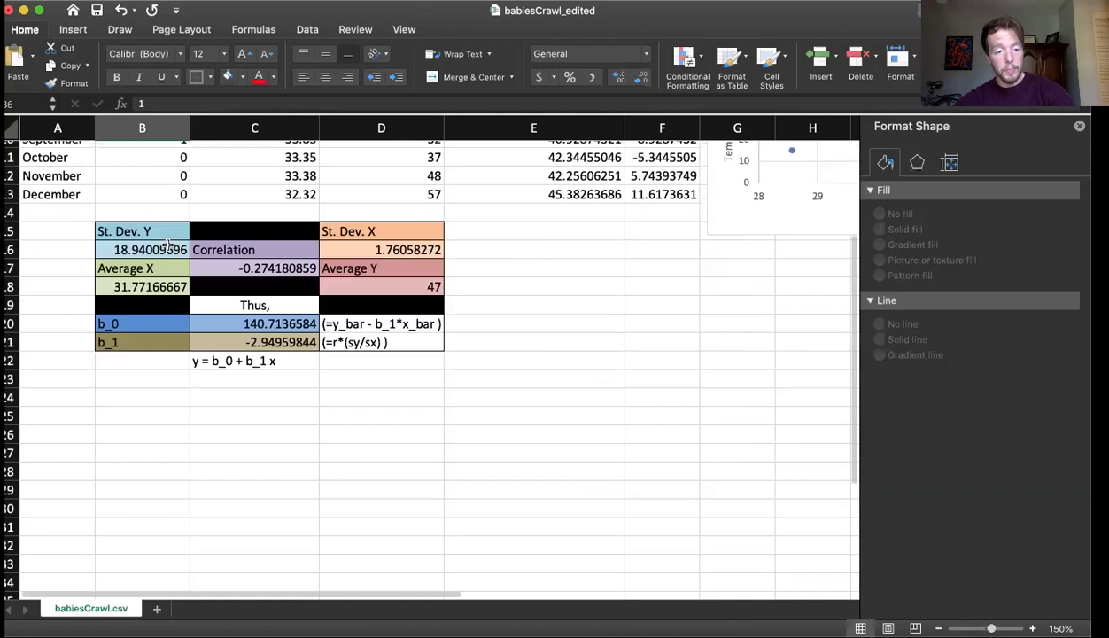
scroll(167, 244, "up", 5)
scroll(167, 244, "right", 2)
scroll(168, 245, "right", 2)
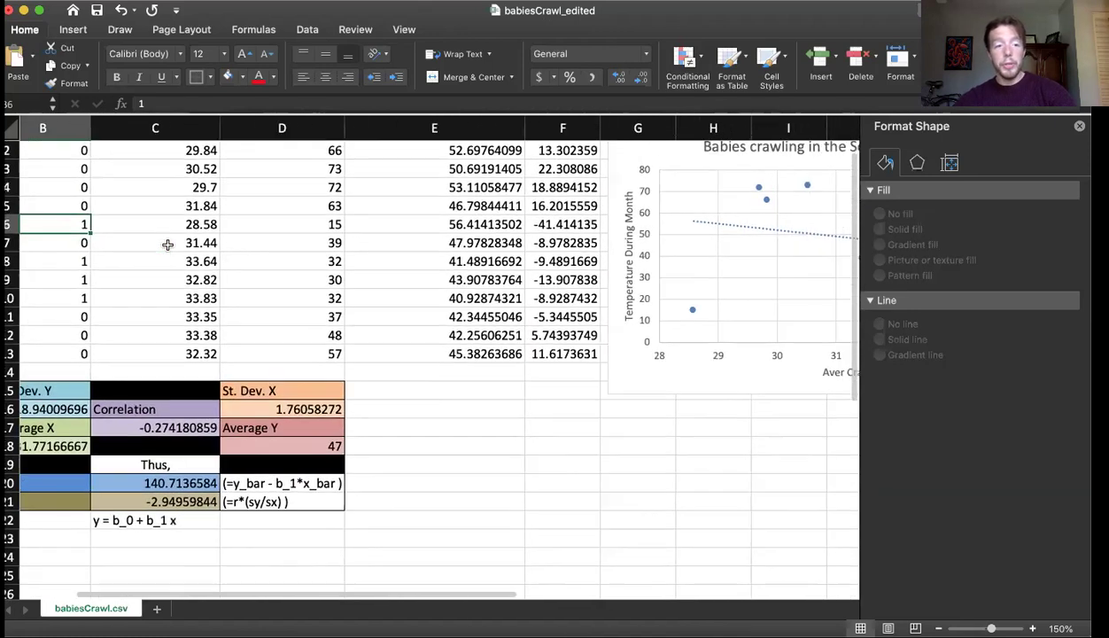
scroll(169, 245, "left", 3)
Select below_freezing B2:B13 together with the avg_crawling_age values.
left_click(569, 455)
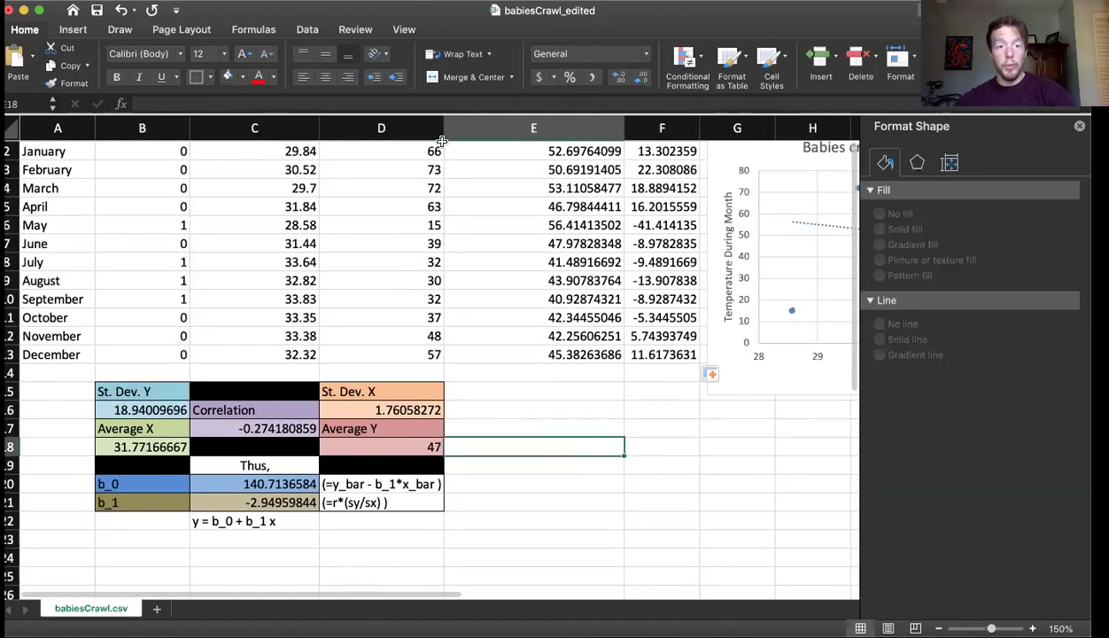
scroll(181, 222, "up", 1)
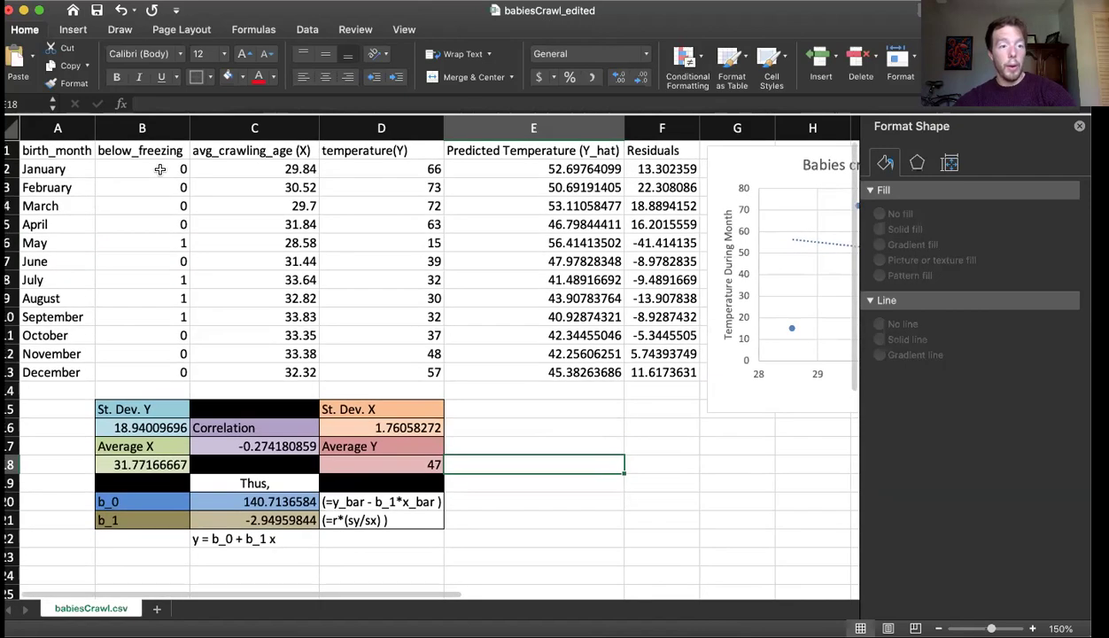
left_click_drag(160, 169, 159, 367)
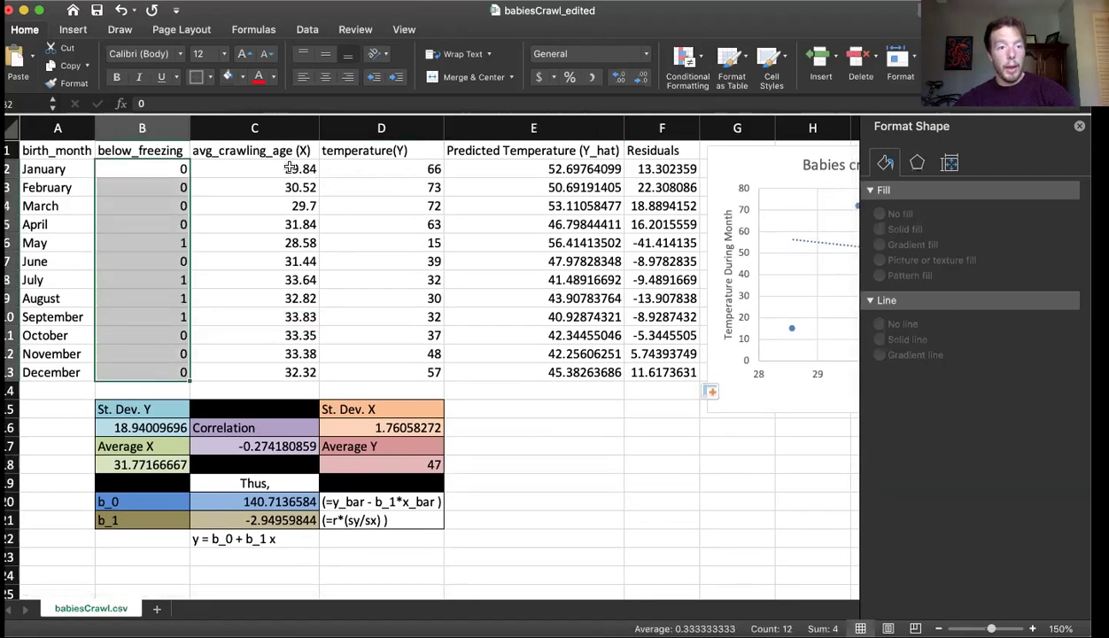
left_click_drag(290, 168, 288, 372)
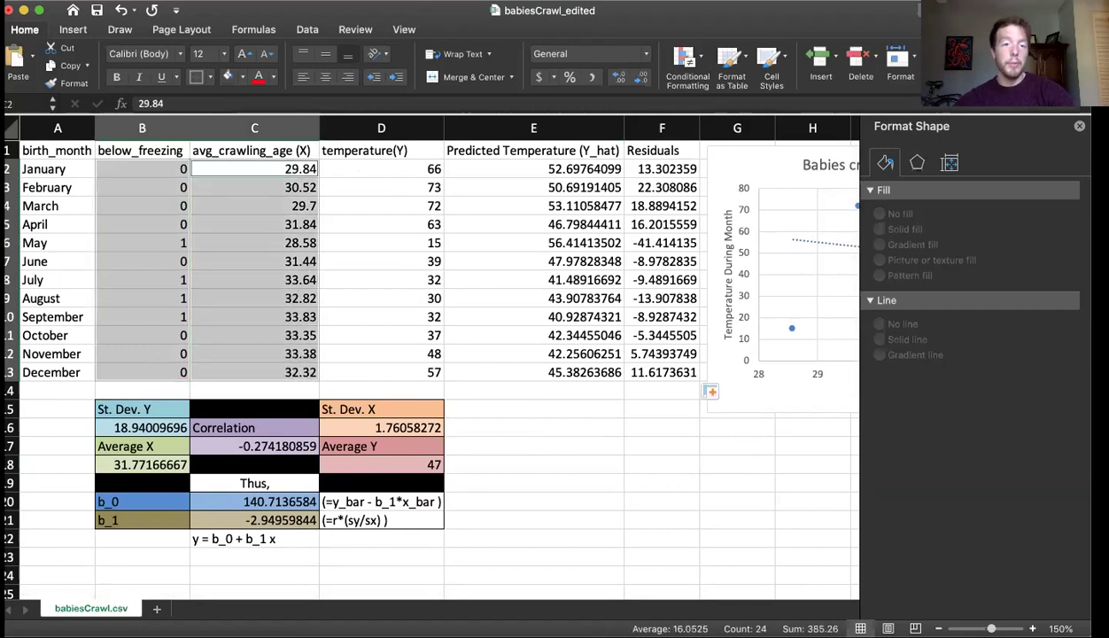
Insert a scatter chart of the selection and move it below and right of the statistics.
left_click(73, 29)
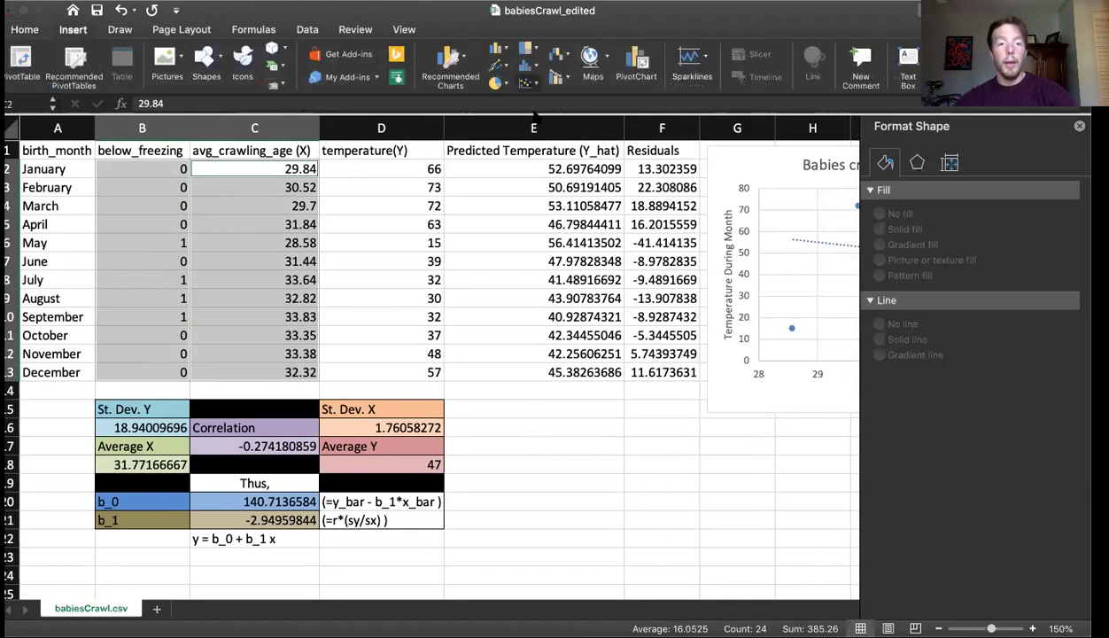
left_click(529, 83)
scroll(501, 205, "down", 5)
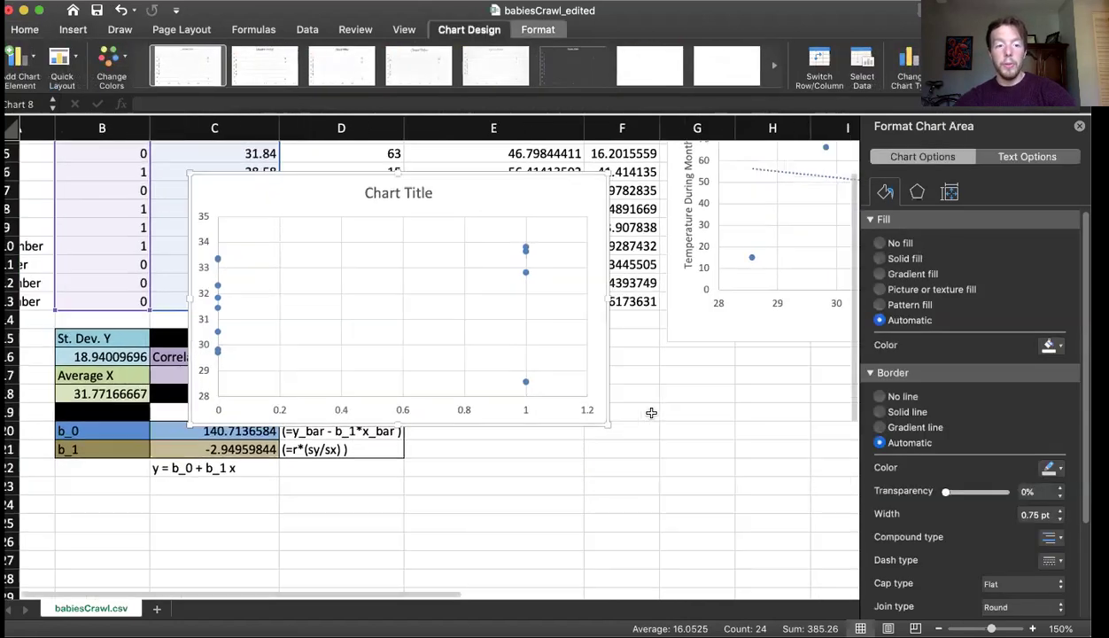
left_click_drag(500, 206, 754, 392)
scroll(755, 391, "down", 5)
scroll(754, 391, "right", 3)
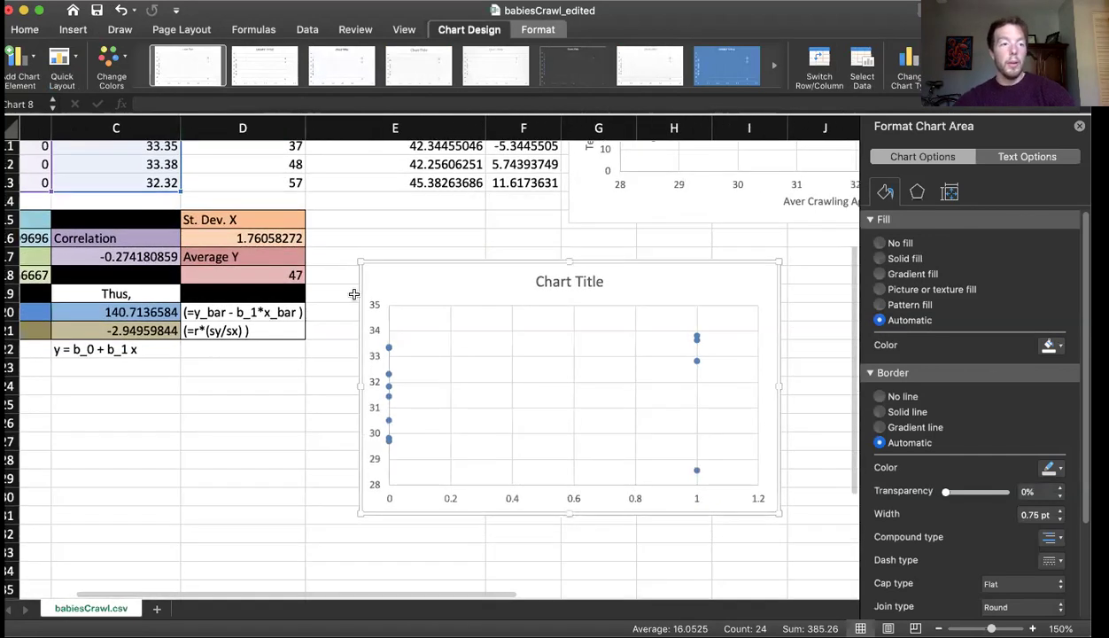
scroll(353, 294, "down", 1)
scroll(354, 294, "right", 1)
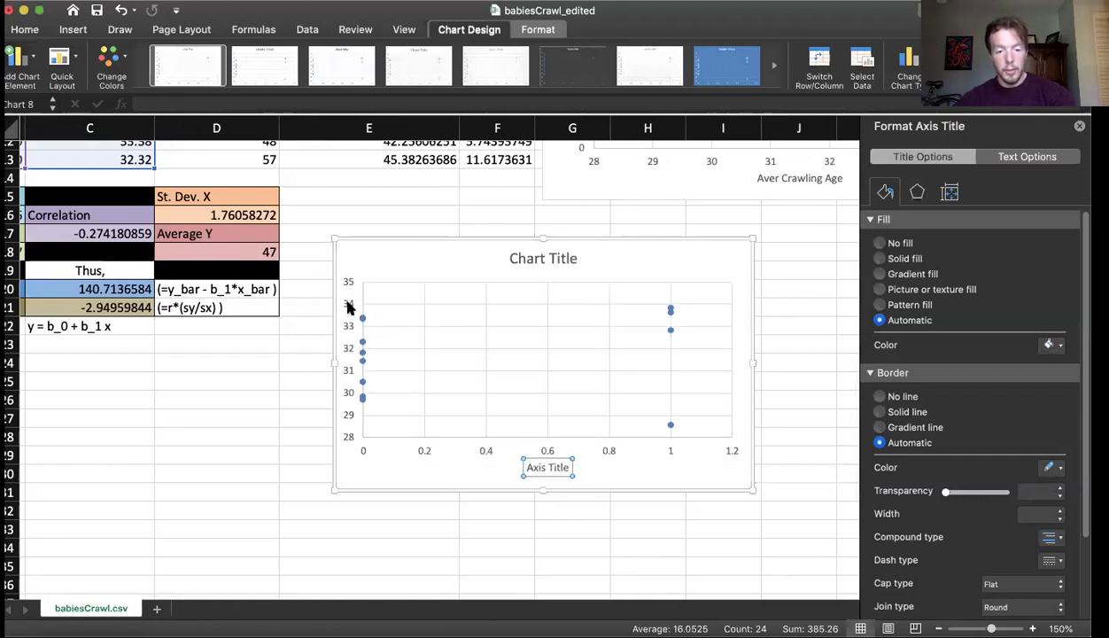
Title the horizontal axis 'Average Temp Below Freezing' and the vertical axis 'Average Crawling Age'.
double_click(545, 466)
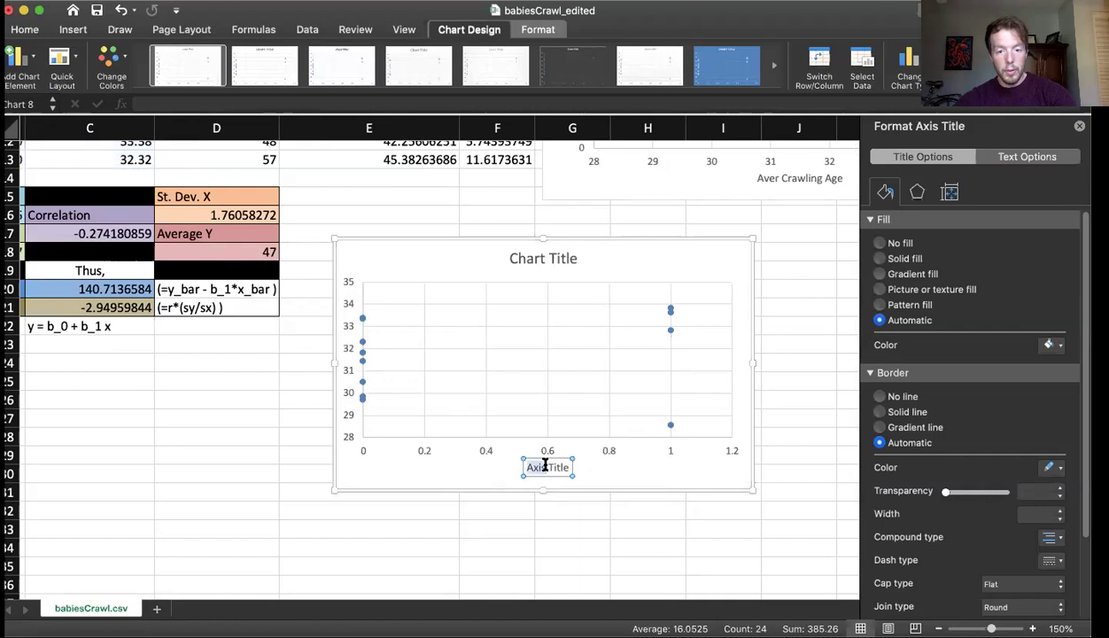
left_click(544, 466)
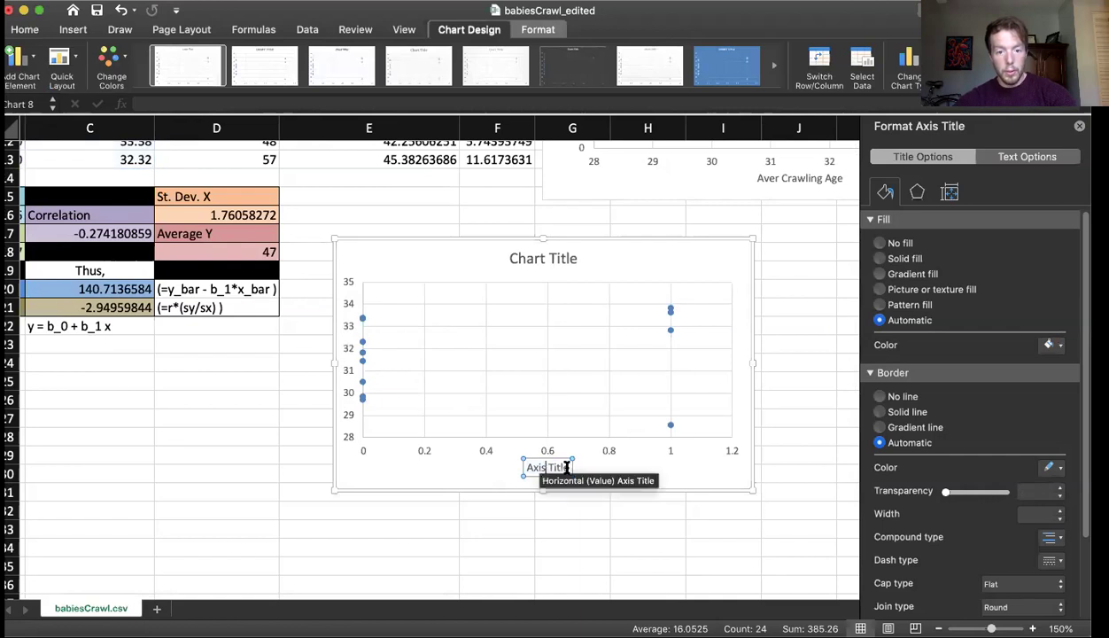
type("Av")
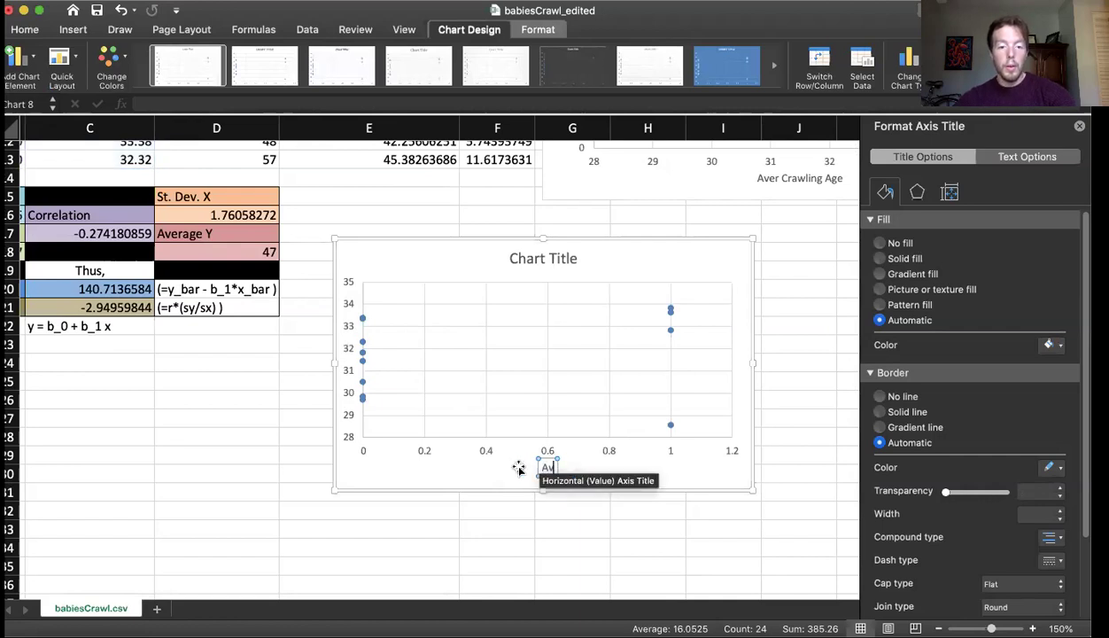
type("erage Temp")
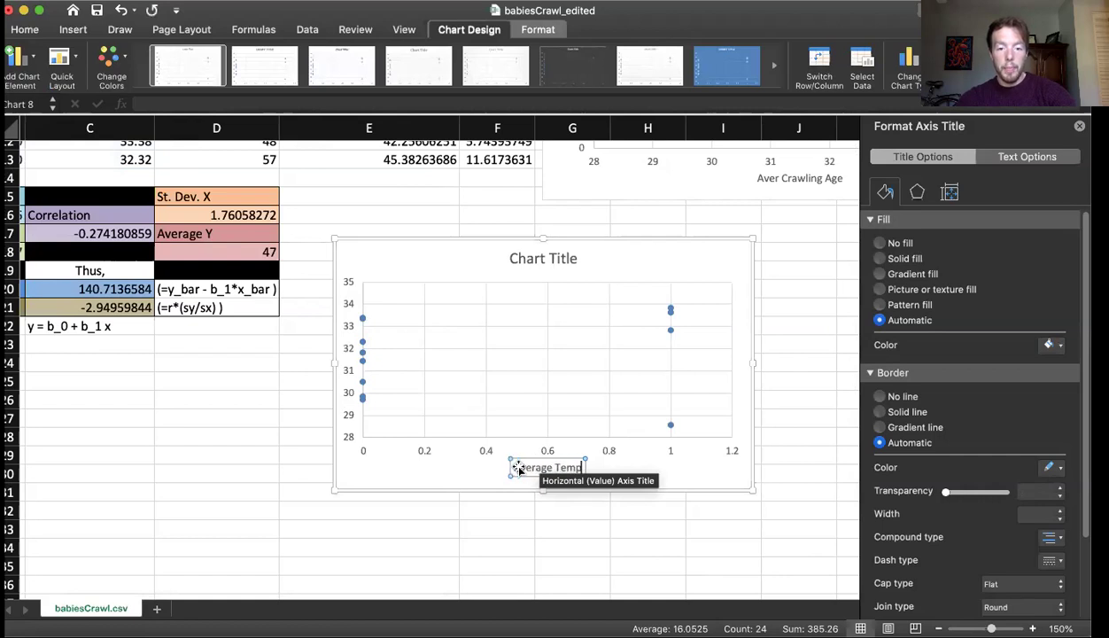
type(" Below Fre")
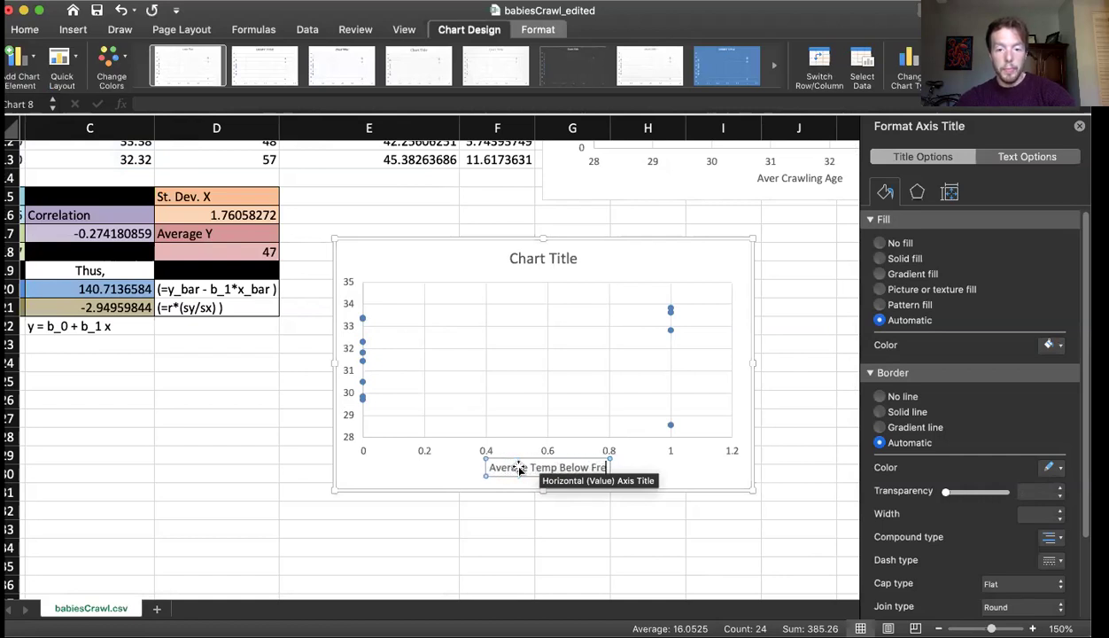
type("ezing")
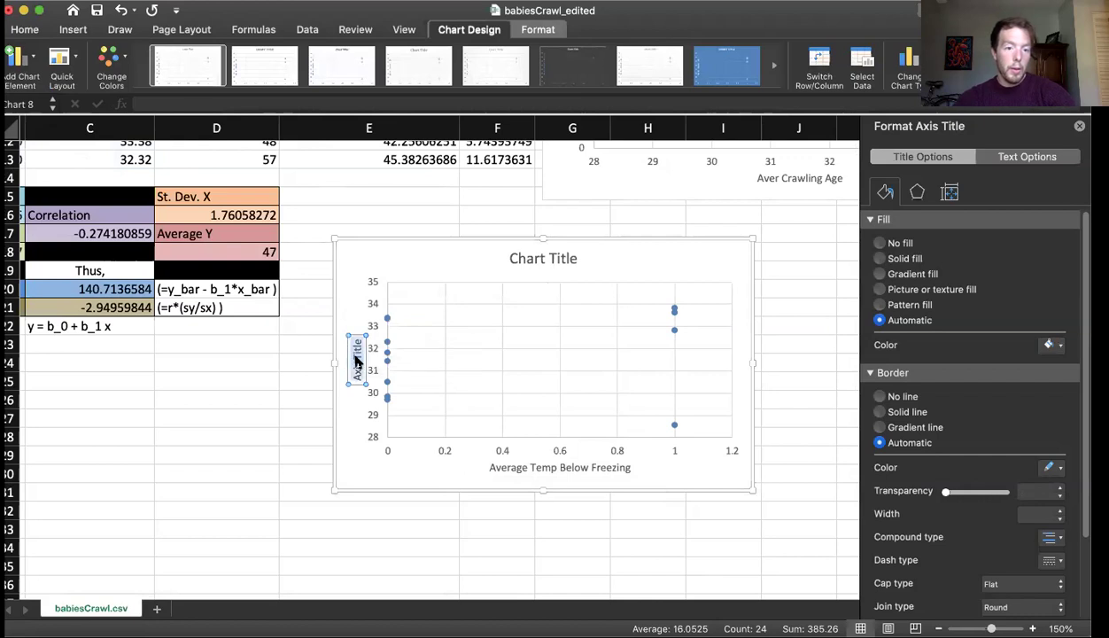
key("BackSpace")
type("Average C")
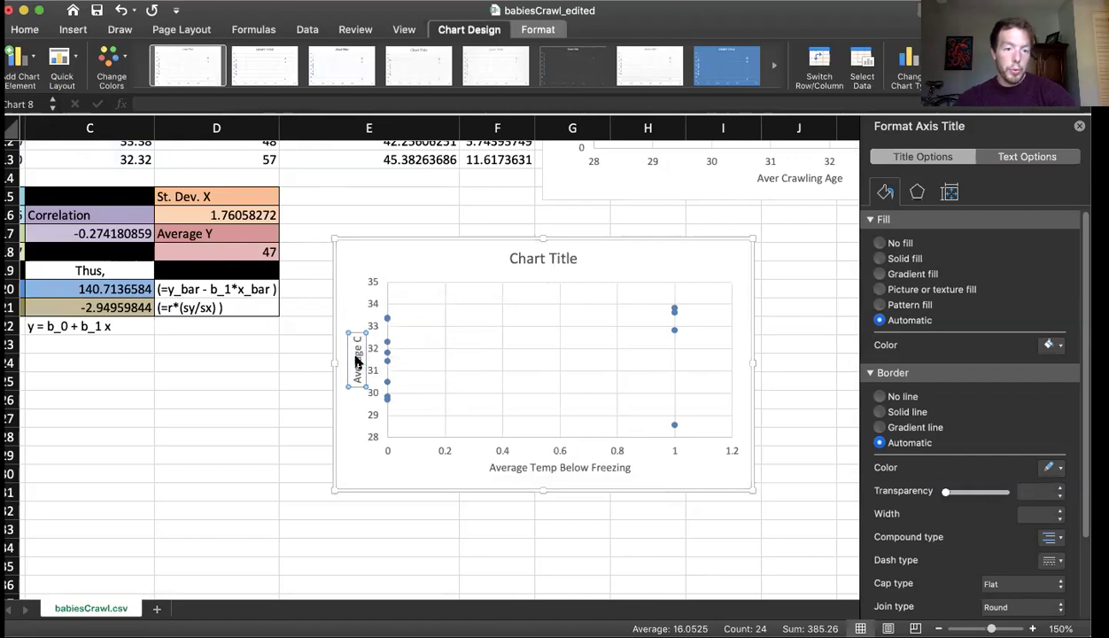
type("rawling Age")
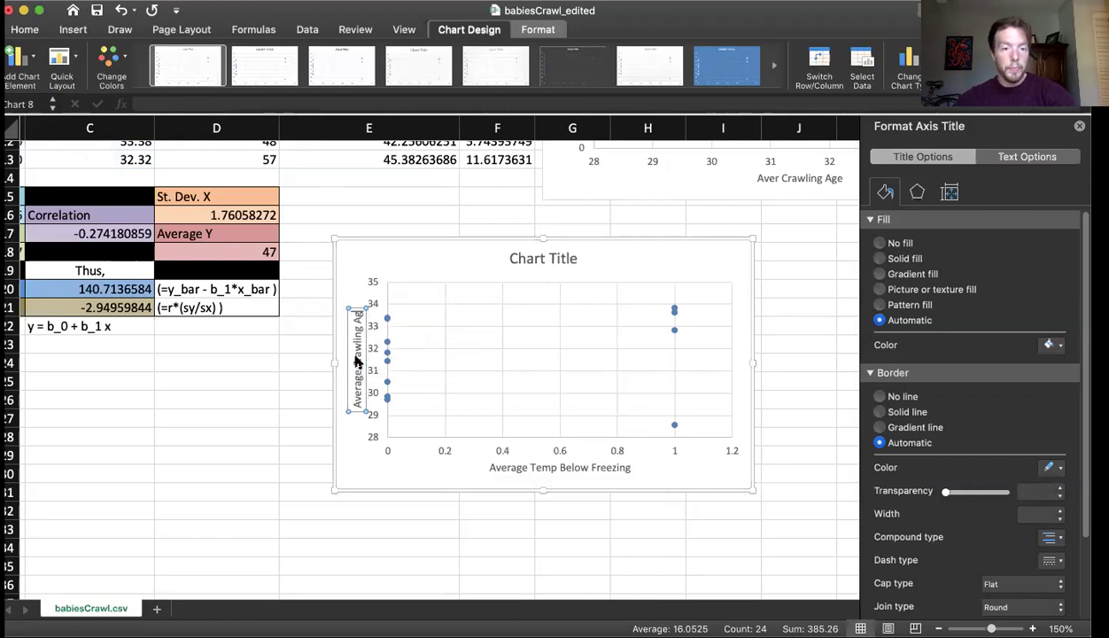
Set the horizontal axis minimum bound to -0.2 so it runs from −0.2 to 1.2.
left_click(298, 384)
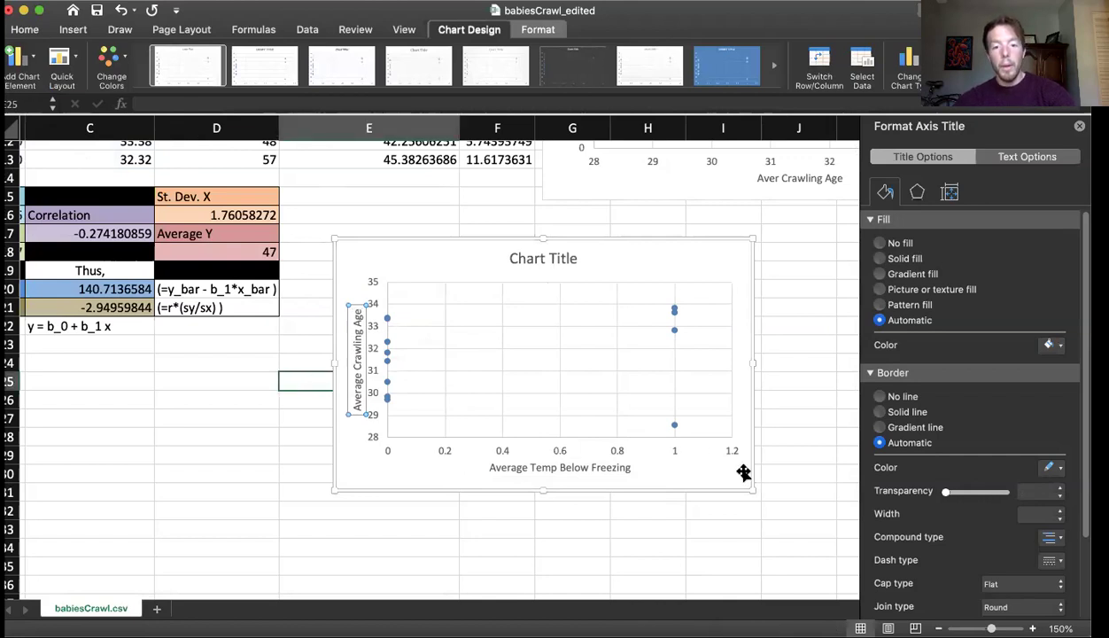
left_click(686, 474)
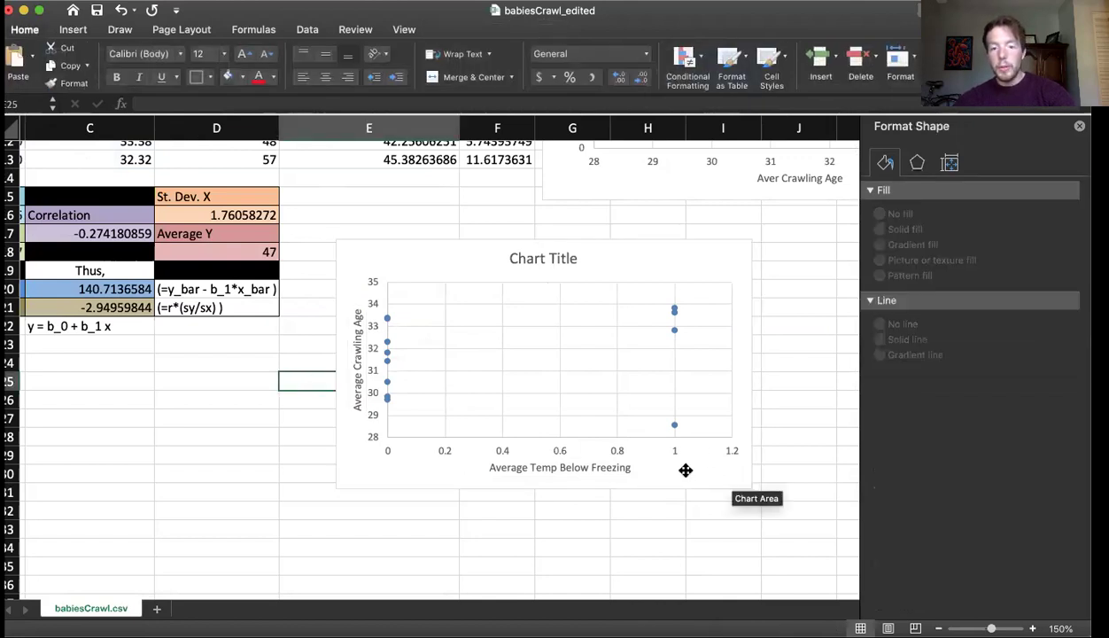
left_click(617, 452)
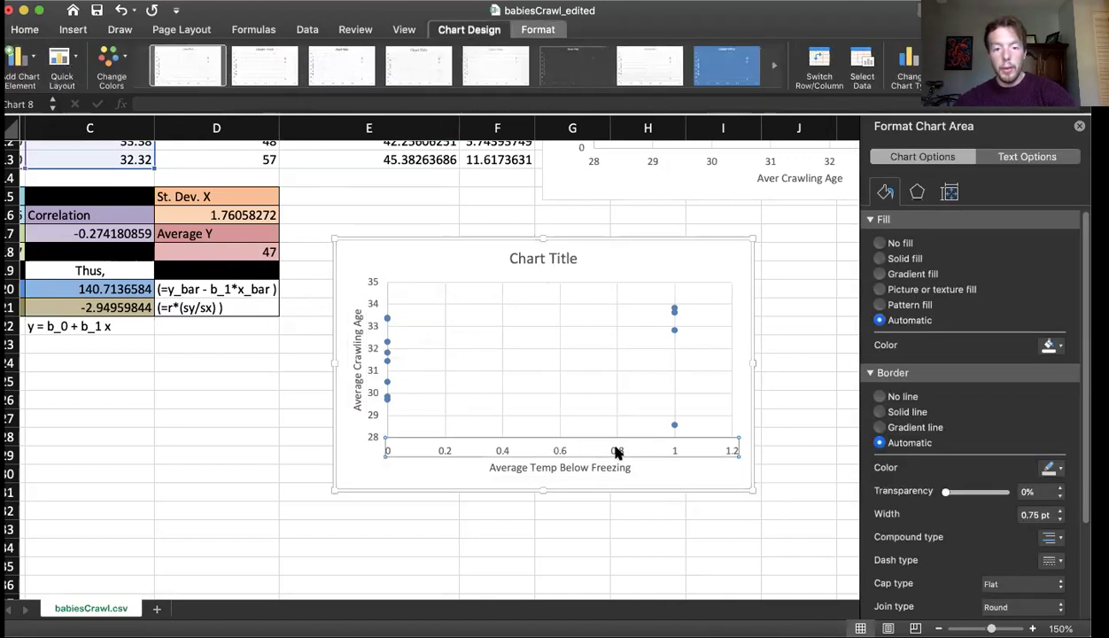
left_click(949, 192)
left_click(981, 193)
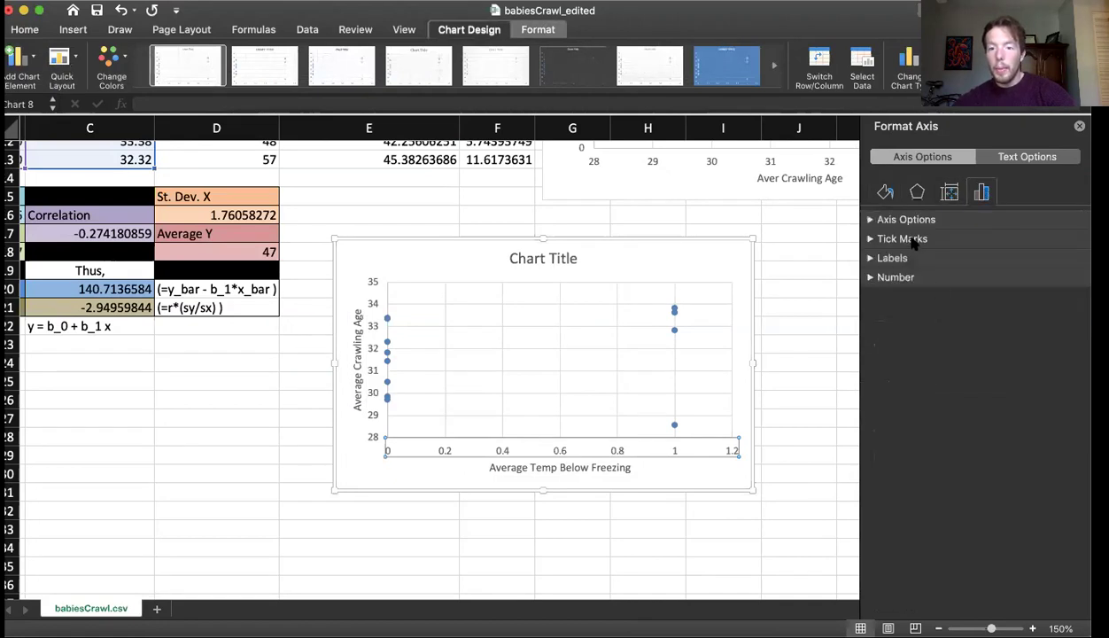
left_click(870, 219)
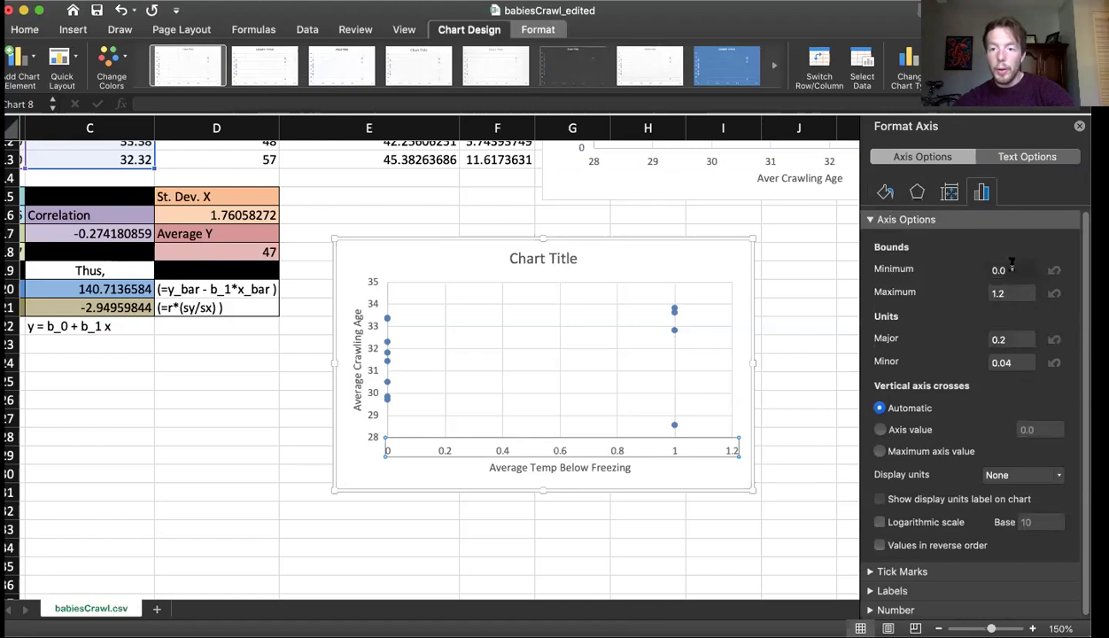
left_click(1010, 270)
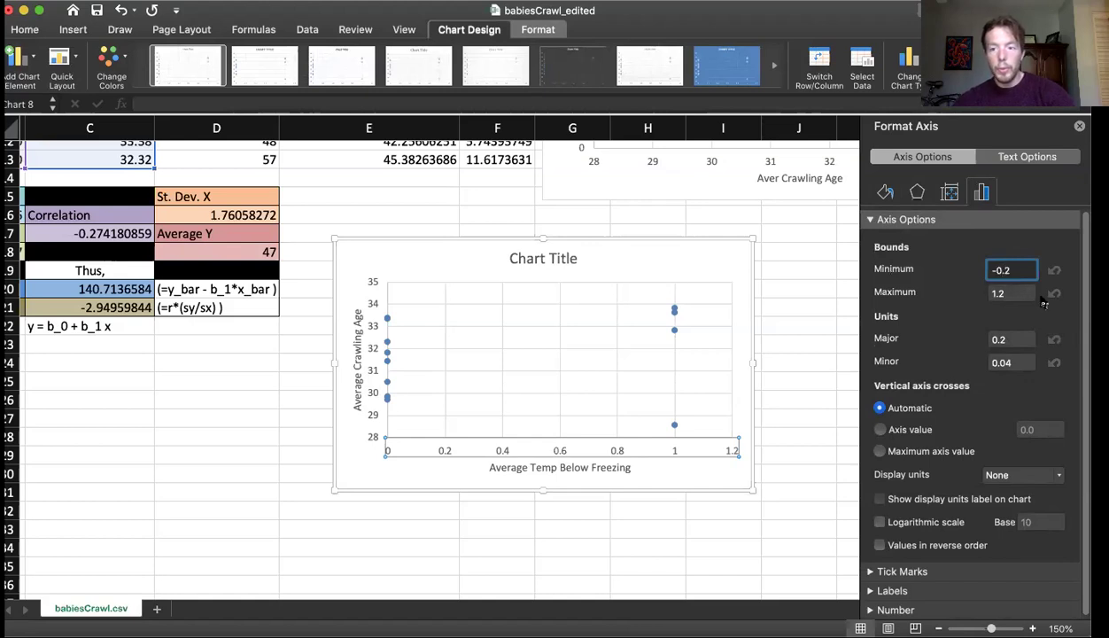
key("Return")
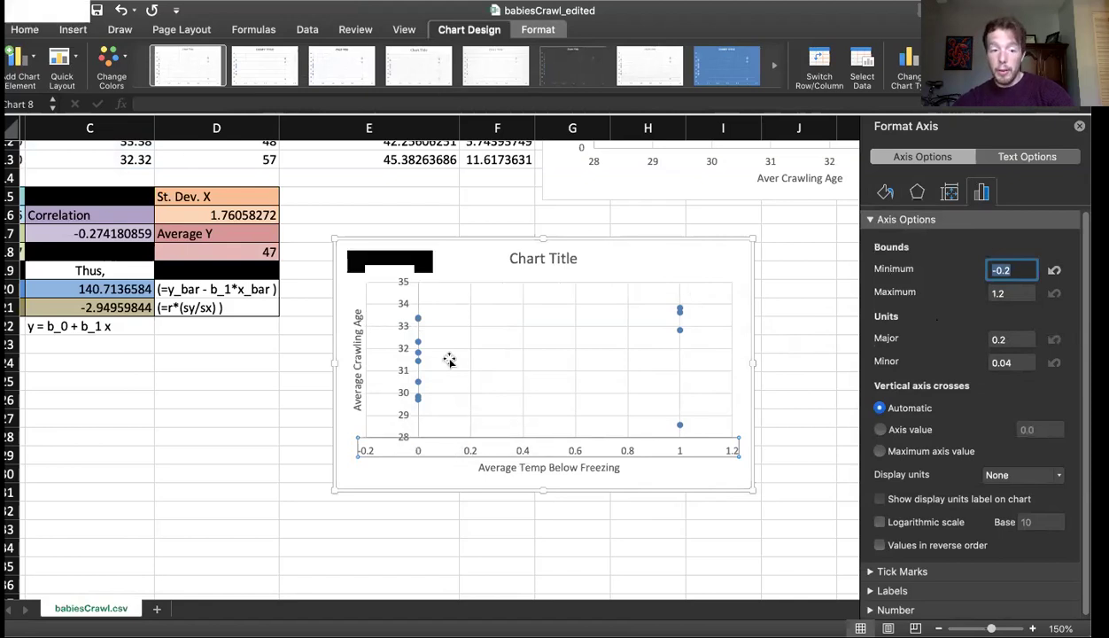
scroll(215, 322, "up", 10)
scroll(215, 322, "left", 3)
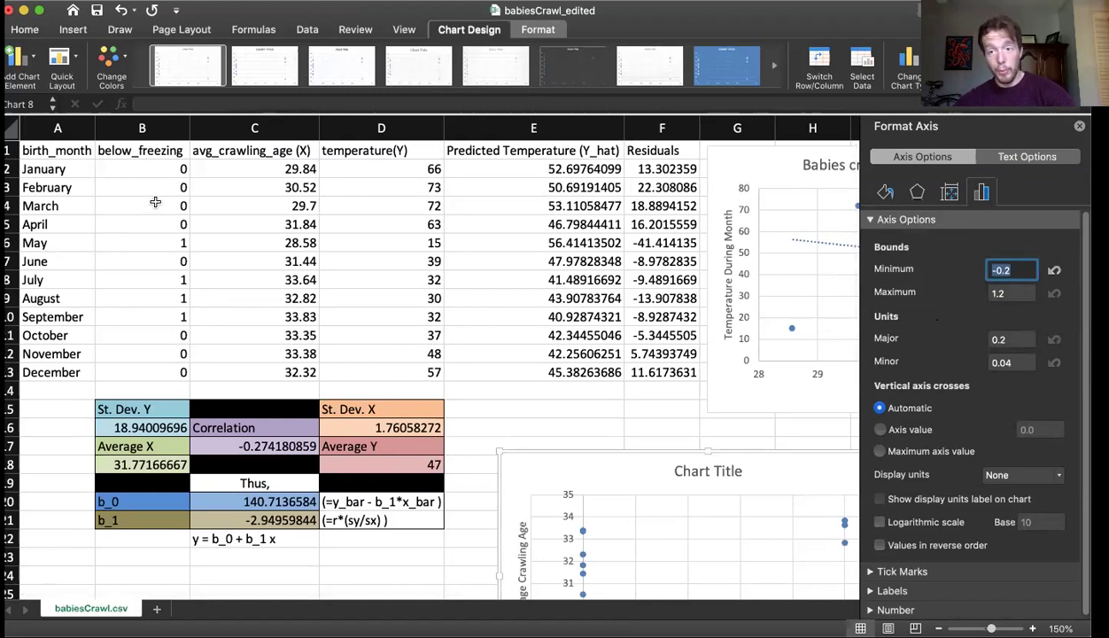
scroll(155, 202, "right", 3)
scroll(155, 202, "down", 10)
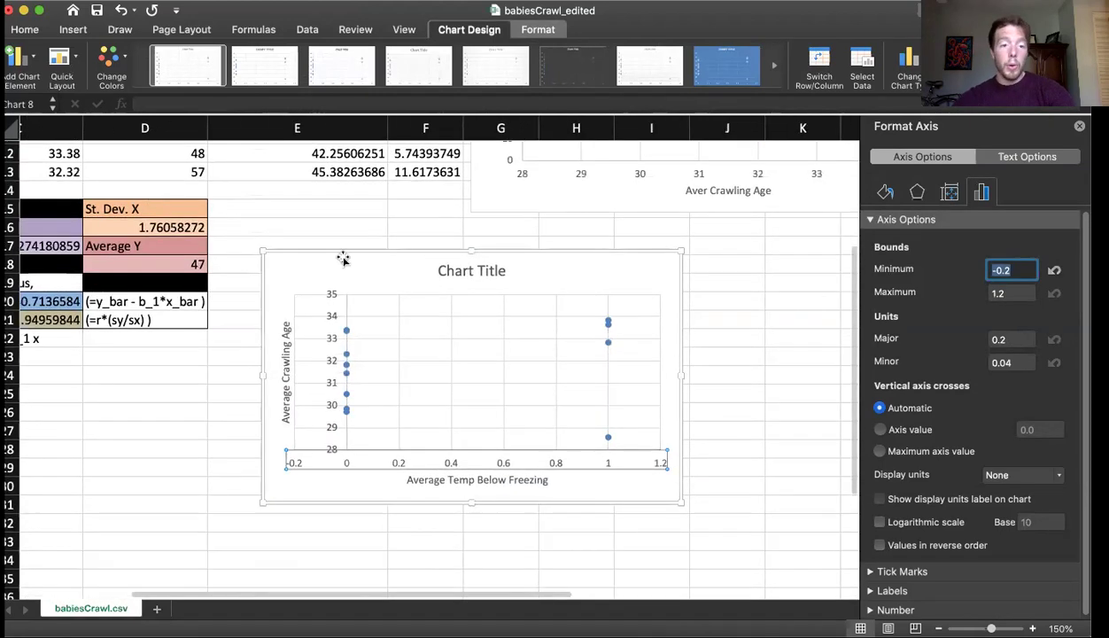
Add a linear trendline showing its equation and R² value.
left_click(314, 276)
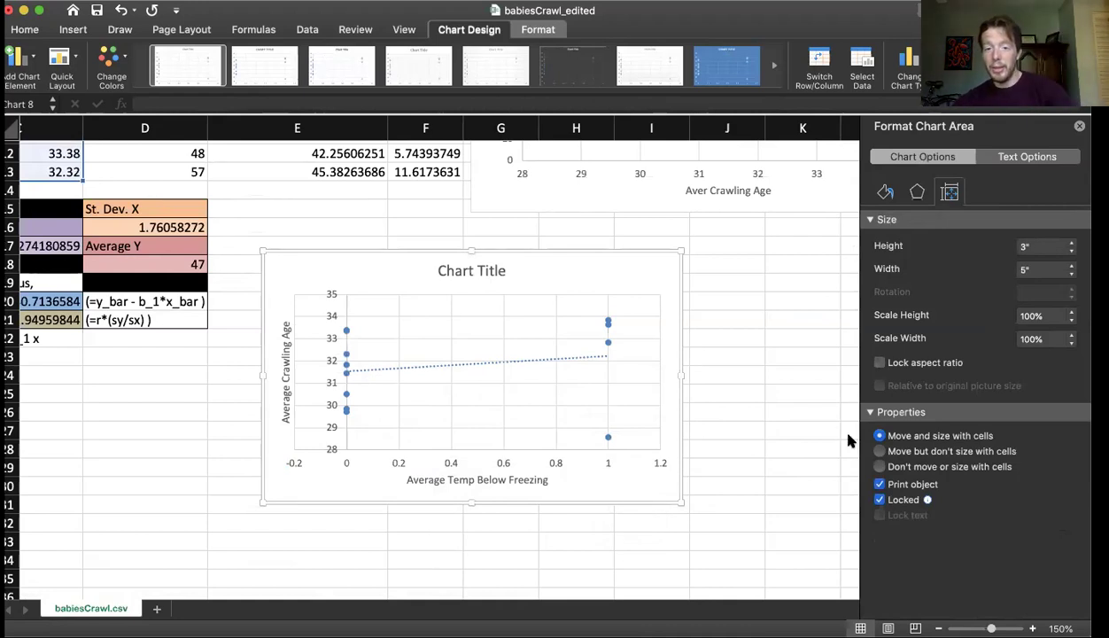
left_click(505, 360)
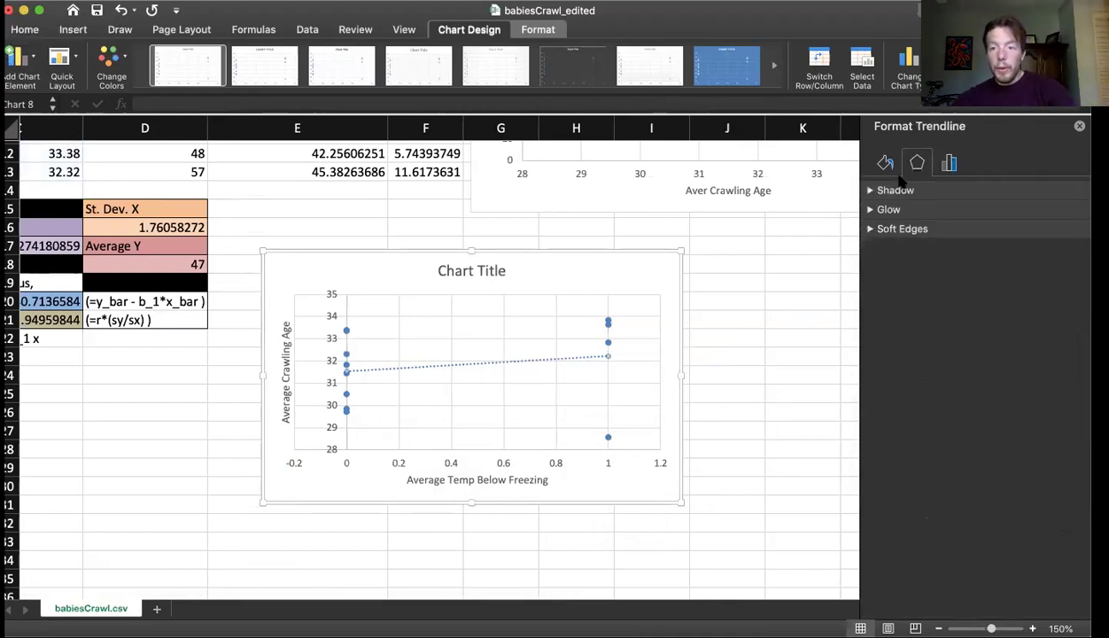
left_click(949, 162)
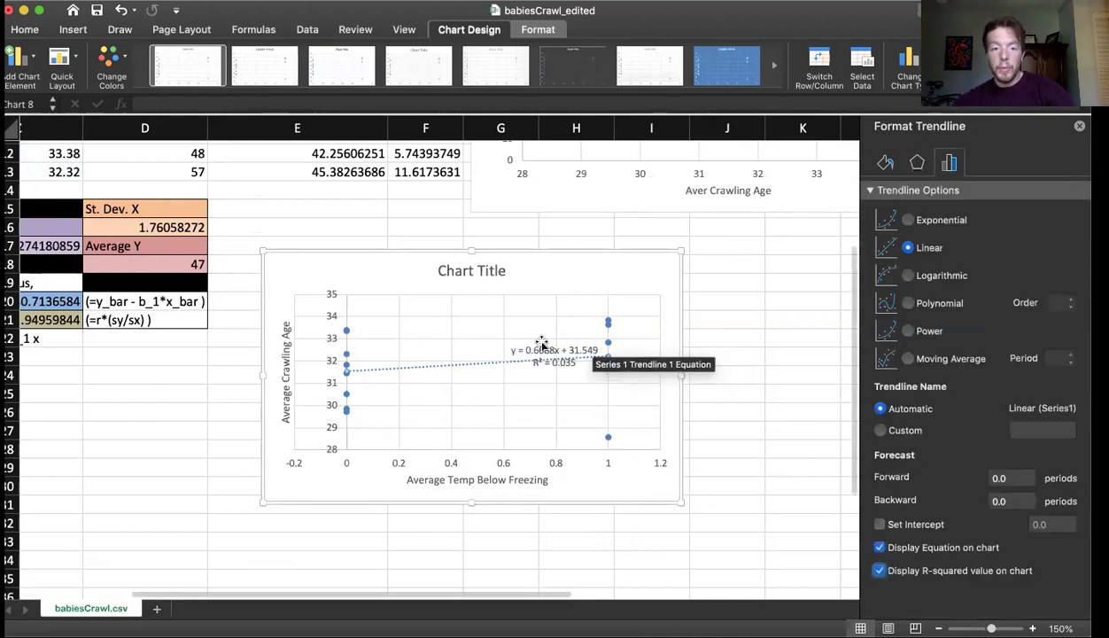
Move the trendline equation label above the line and set its font to 12 point.
left_click_drag(542, 343, 458, 312)
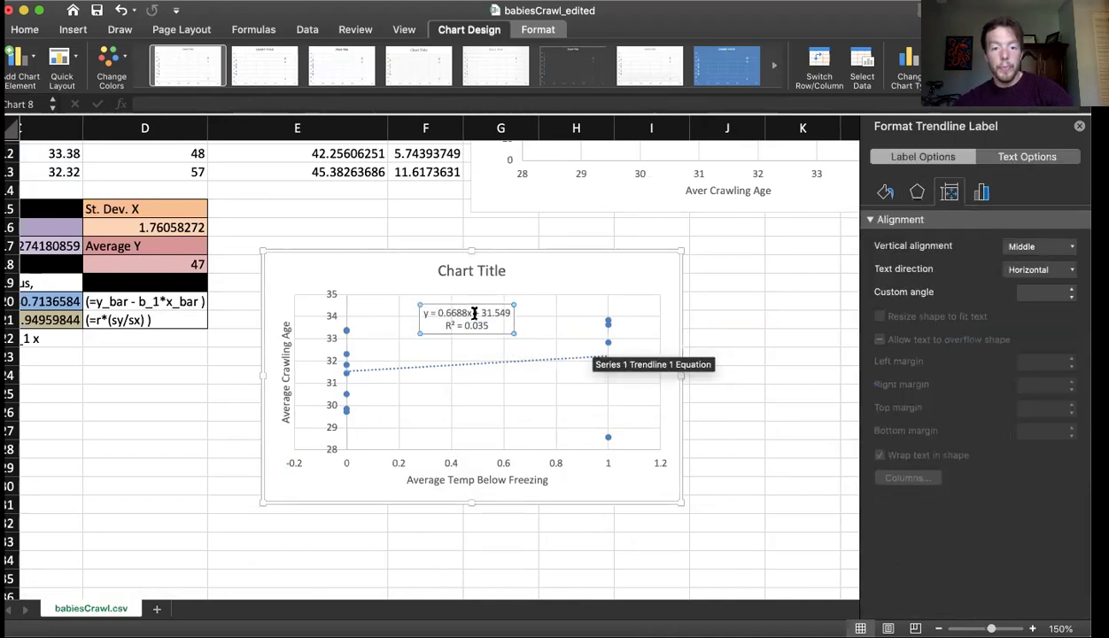
left_click(474, 313)
key("super+a")
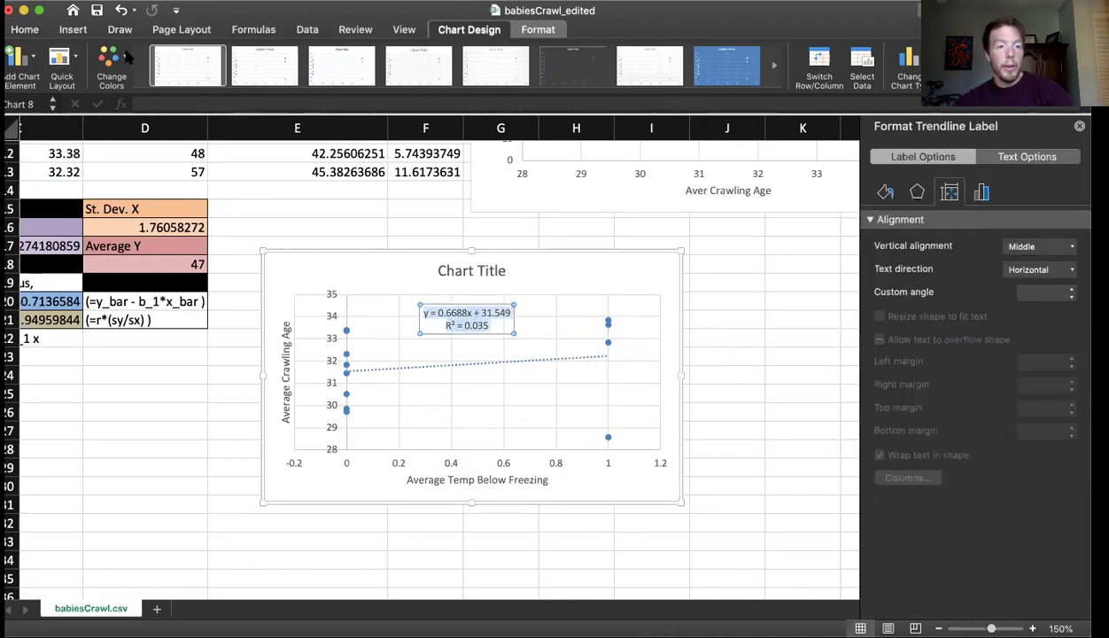
left_click(223, 54)
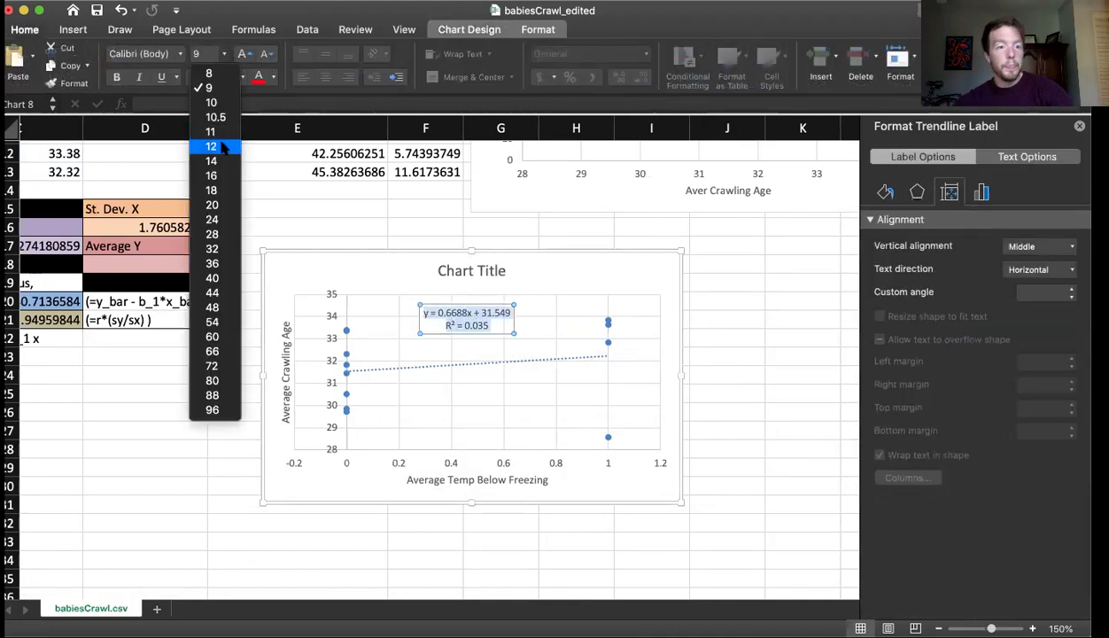
left_click(218, 148)
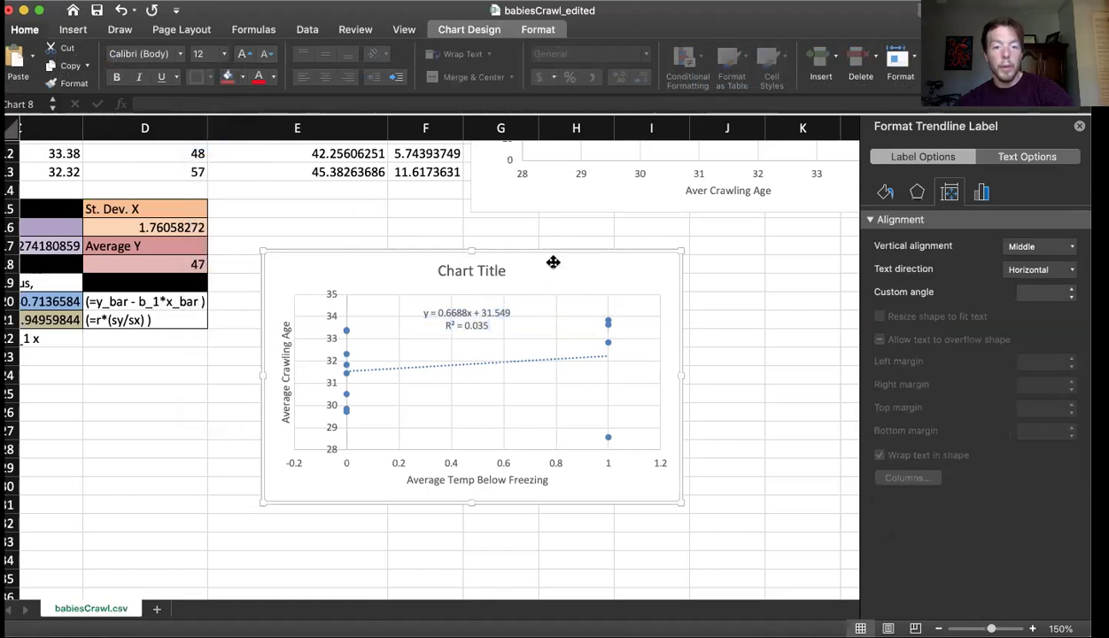
Replace the placeholder chart title with 'Relationship between freezing and crawling age', fixing a typo.
left_click(533, 501)
left_click(476, 270)
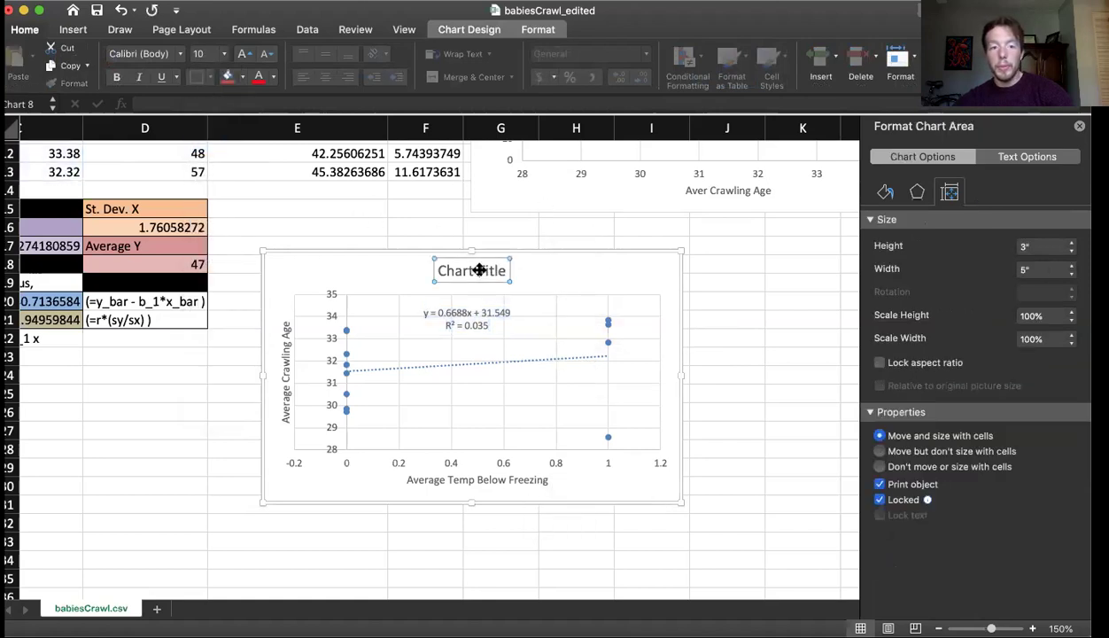
triple_click(478, 271)
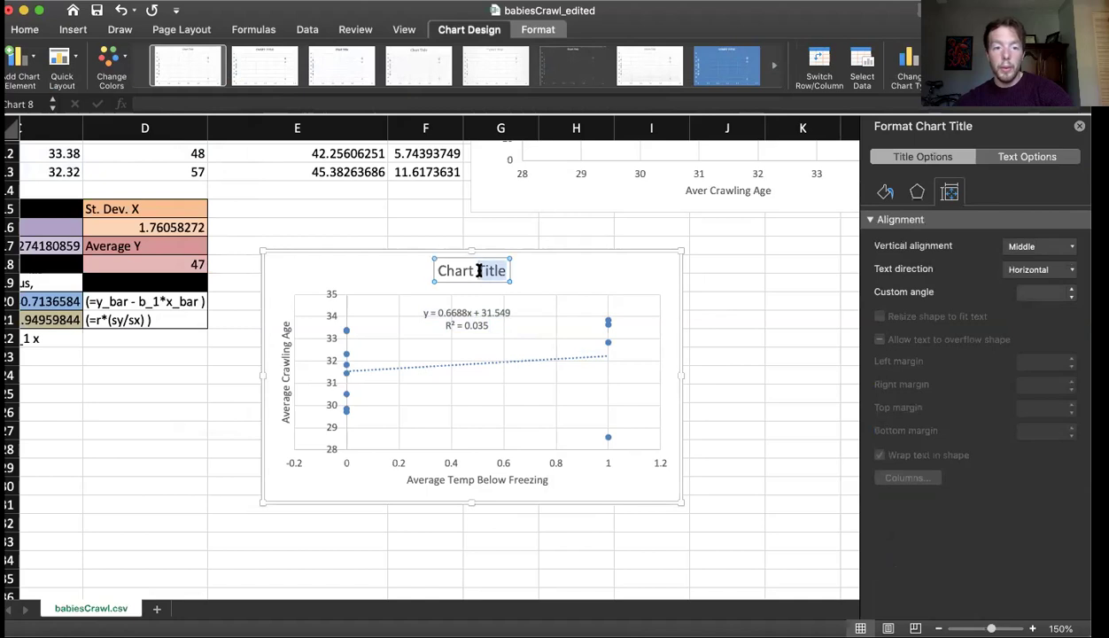
type("Relations")
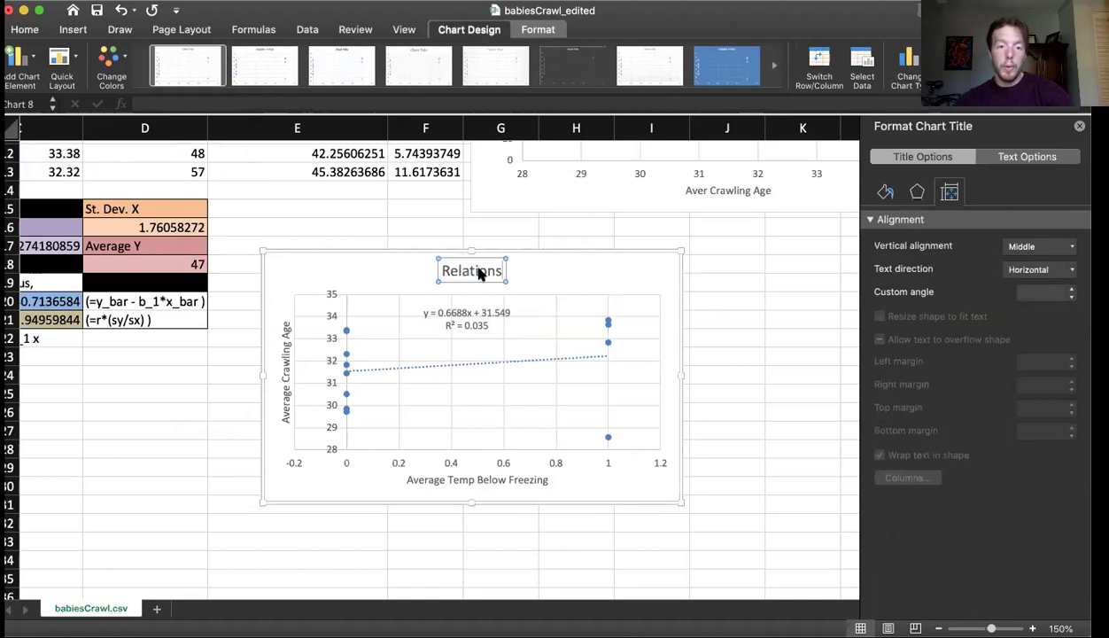
type("hip between")
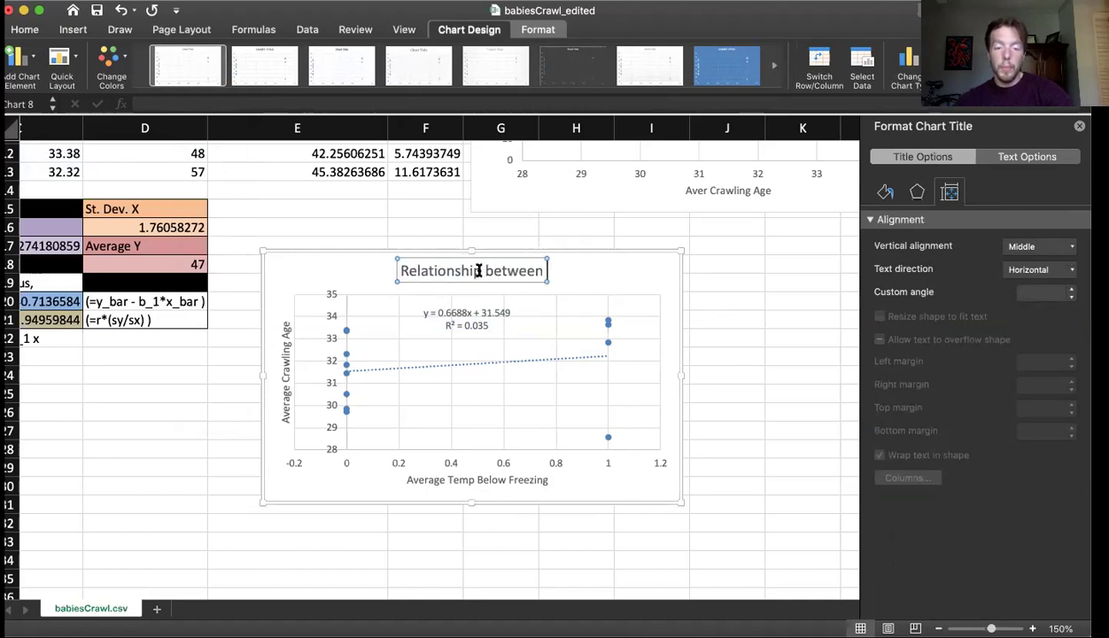
type(" freezing an")
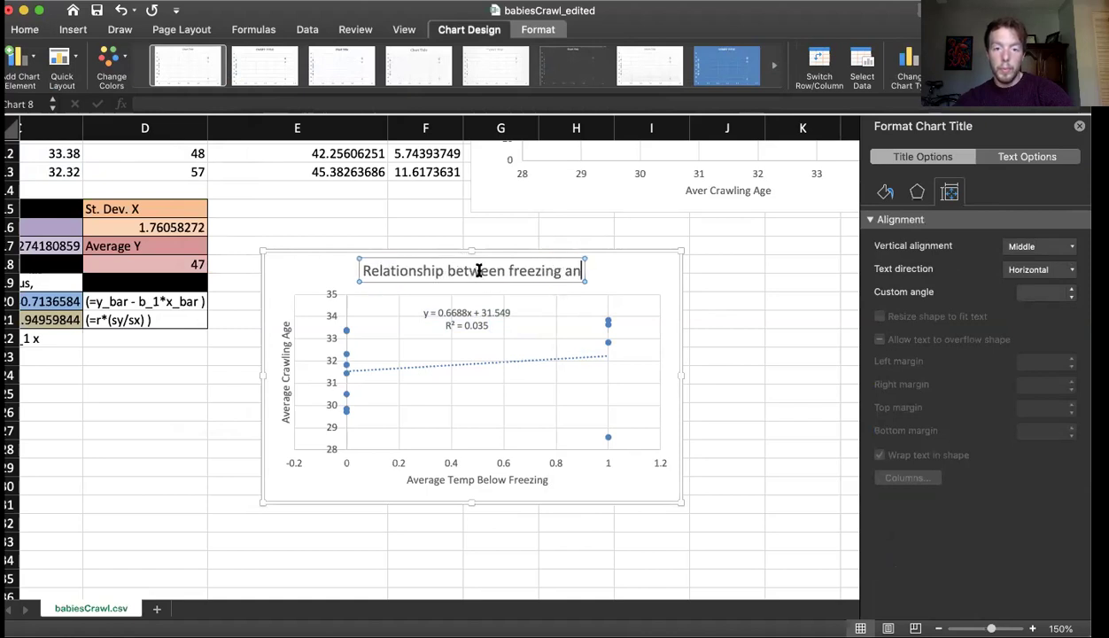
type("d crrawling")
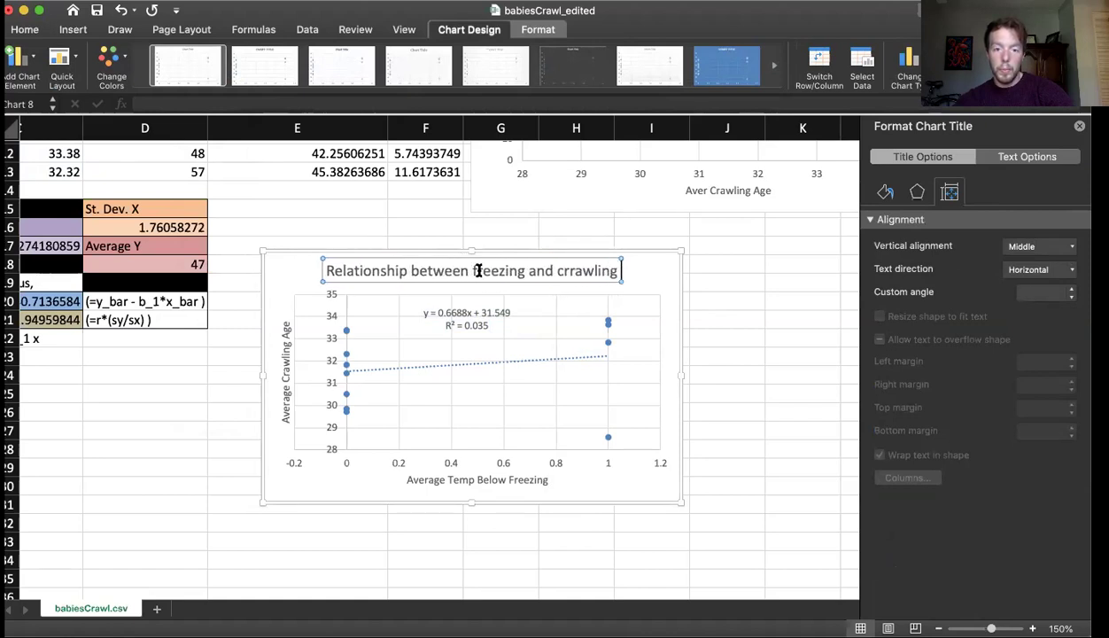
key("BackSpace")
key("BackSpace")
key("BackSpace")
key("BackSpace")
key("BackSpace")
key("BackSpace")
key("BackSpace")
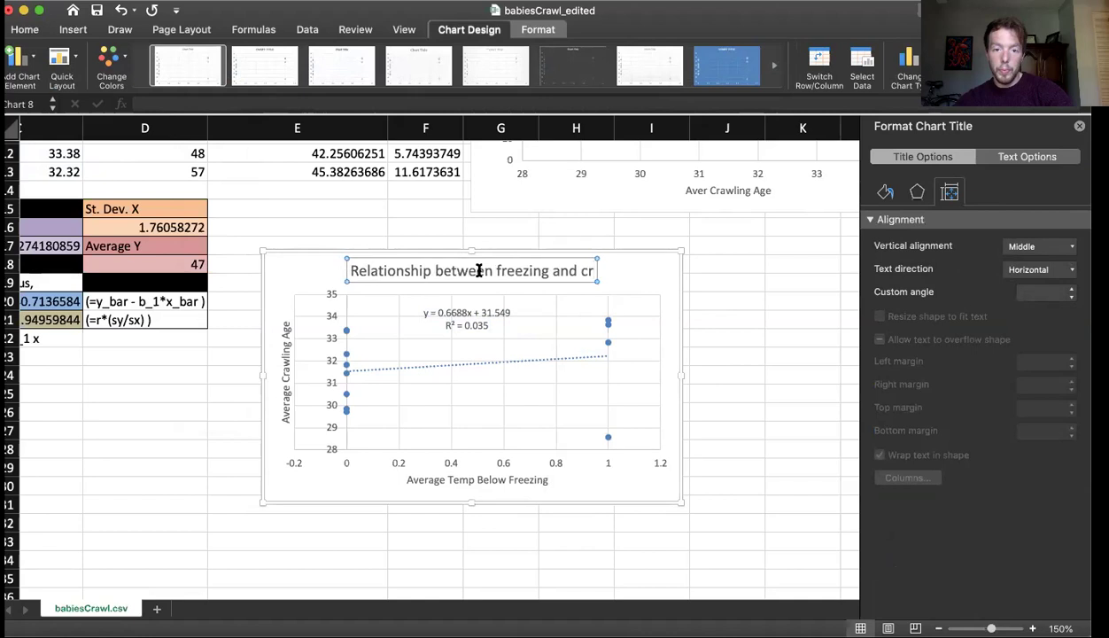
type("awling age")
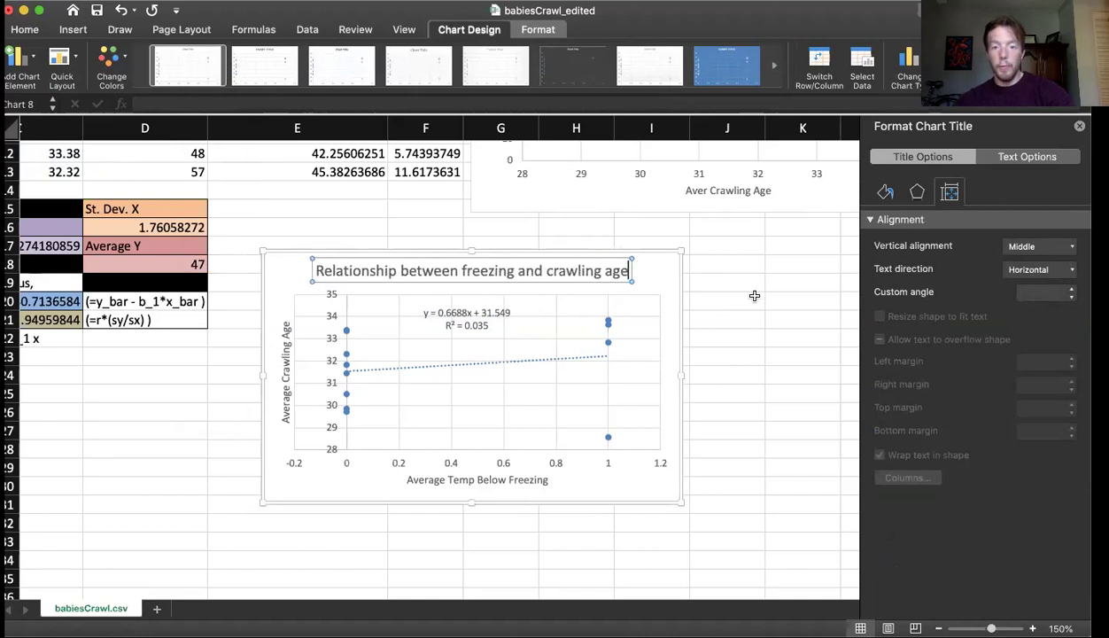
left_click(653, 440)
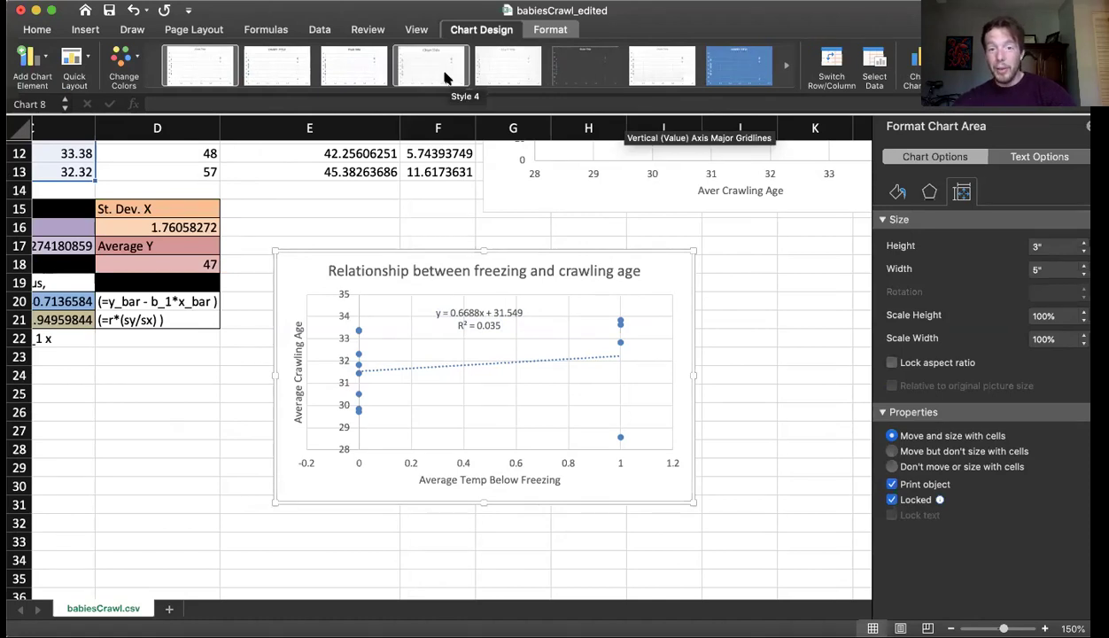
scroll(452, 301, "up", 10)
scroll(451, 301, "left", 5)
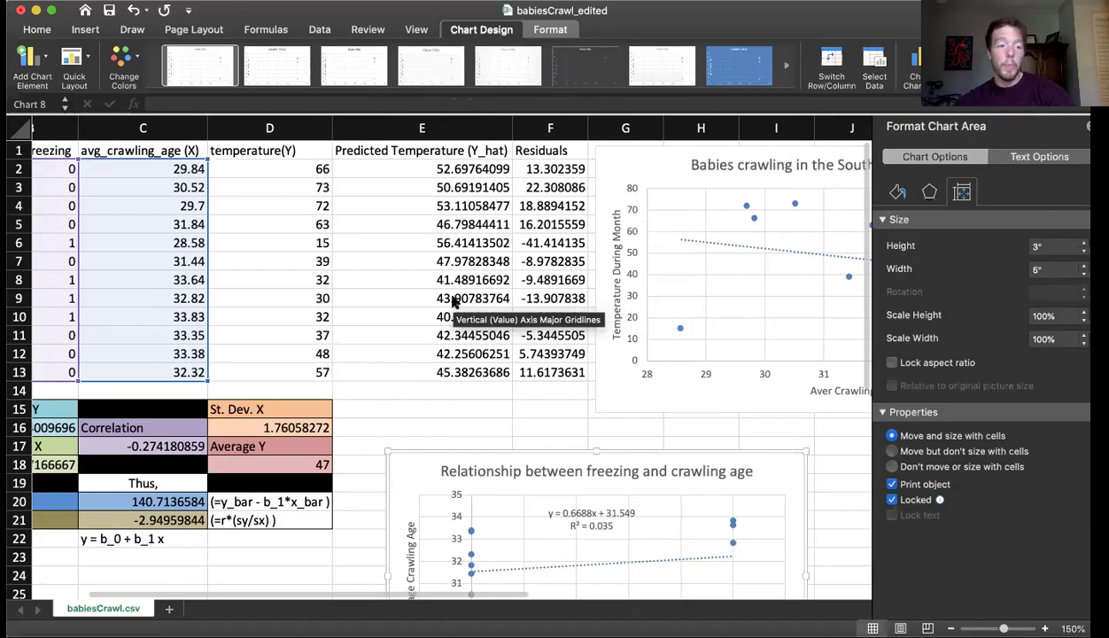